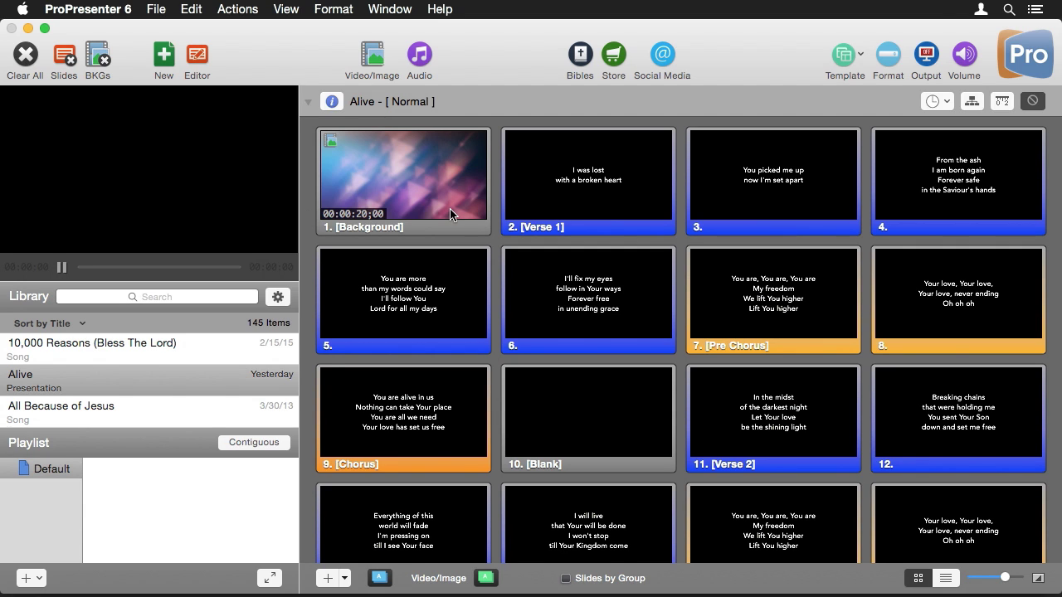
Step: Show the first Verse 1 slide, preview slides 3 and 4 in the stage display view, and return to the output preview
scroll(581, 178, "down", 1)
left_click(584, 174)
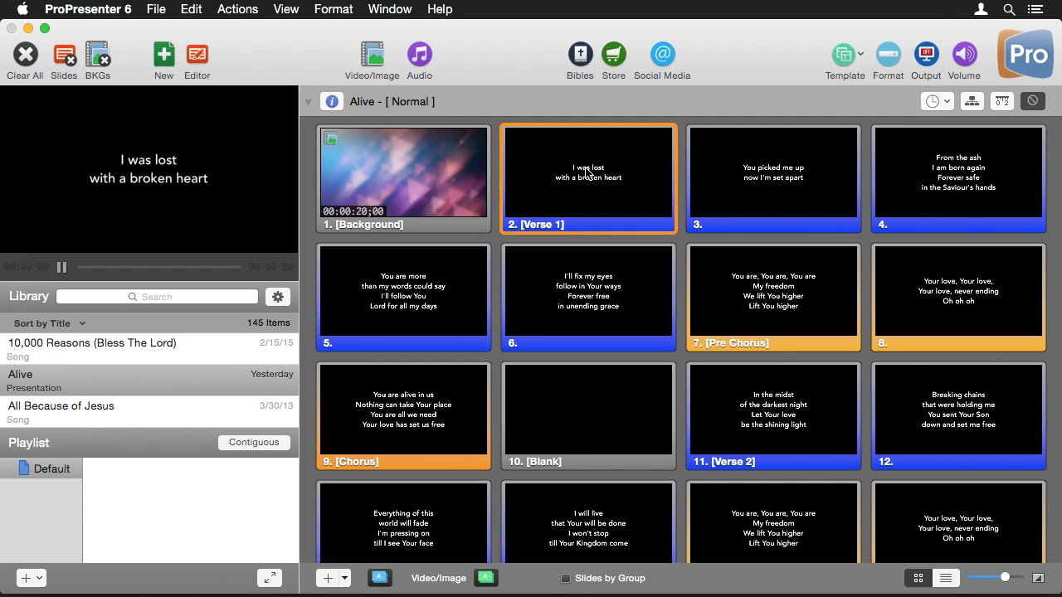
left_click(141, 99)
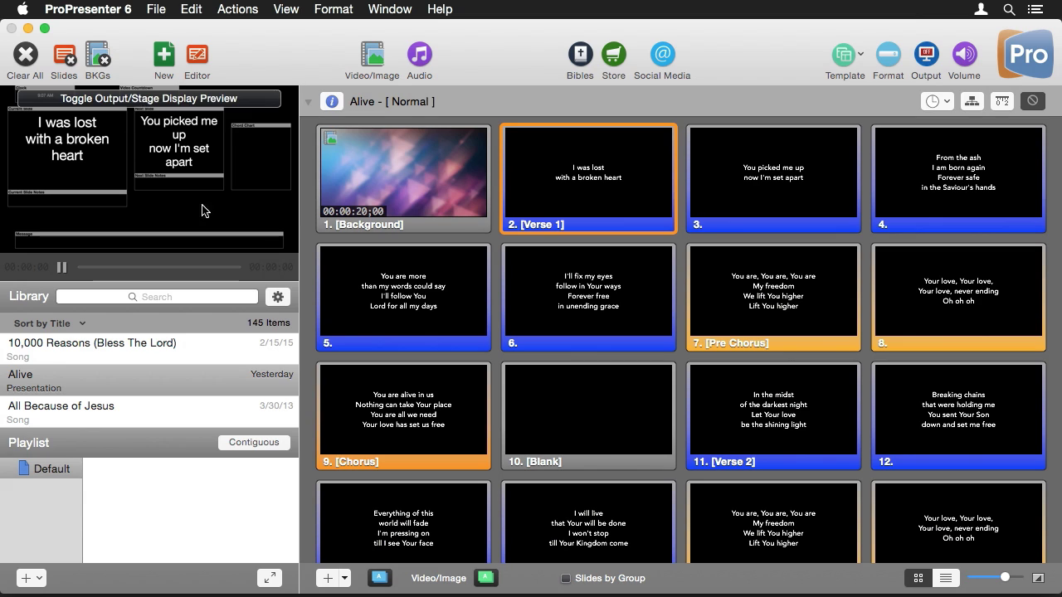
left_click(771, 183)
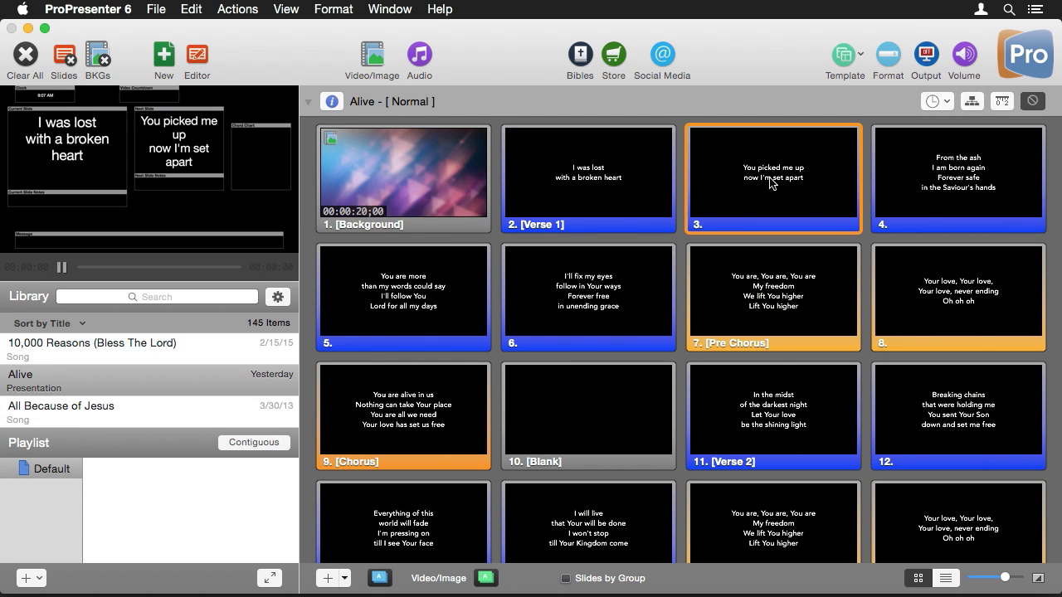
left_click(909, 176)
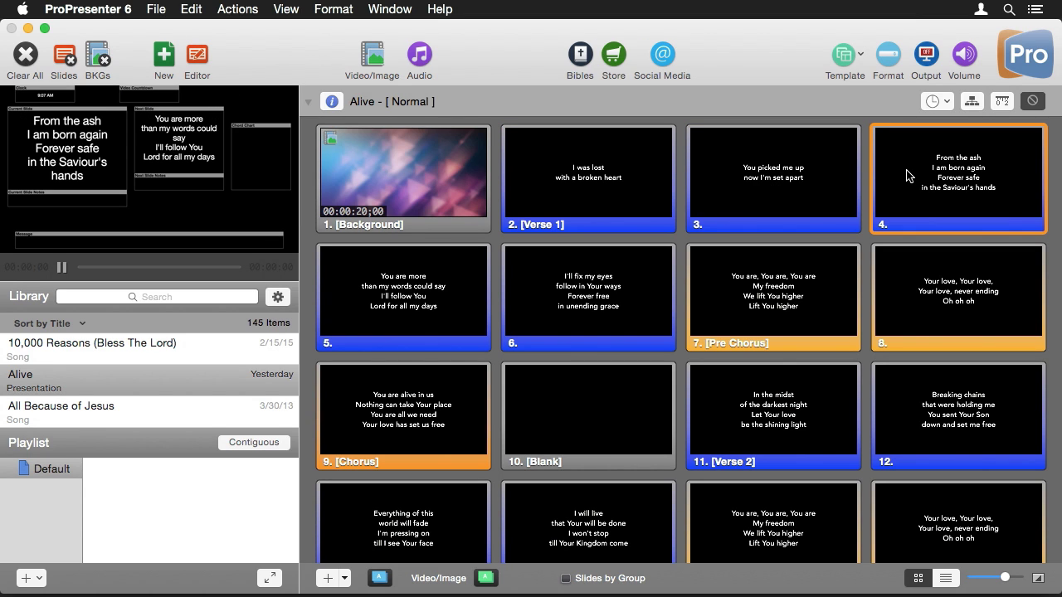
left_click(143, 98)
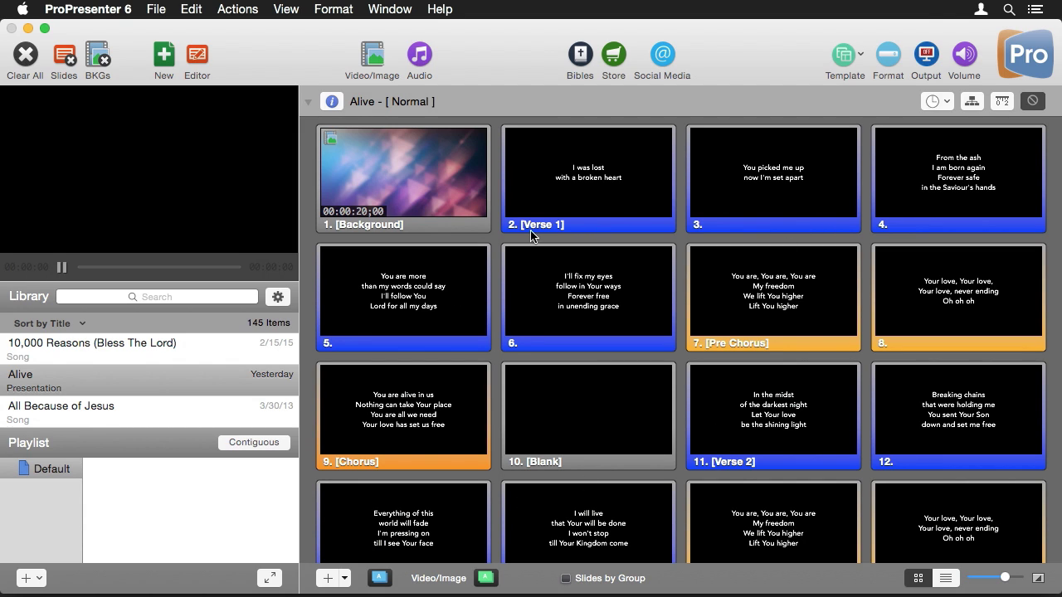
Step: Play the Background slide, present lyric slides 2, 3, 4, 11 and 9 over it, and clear all output
left_click(408, 196)
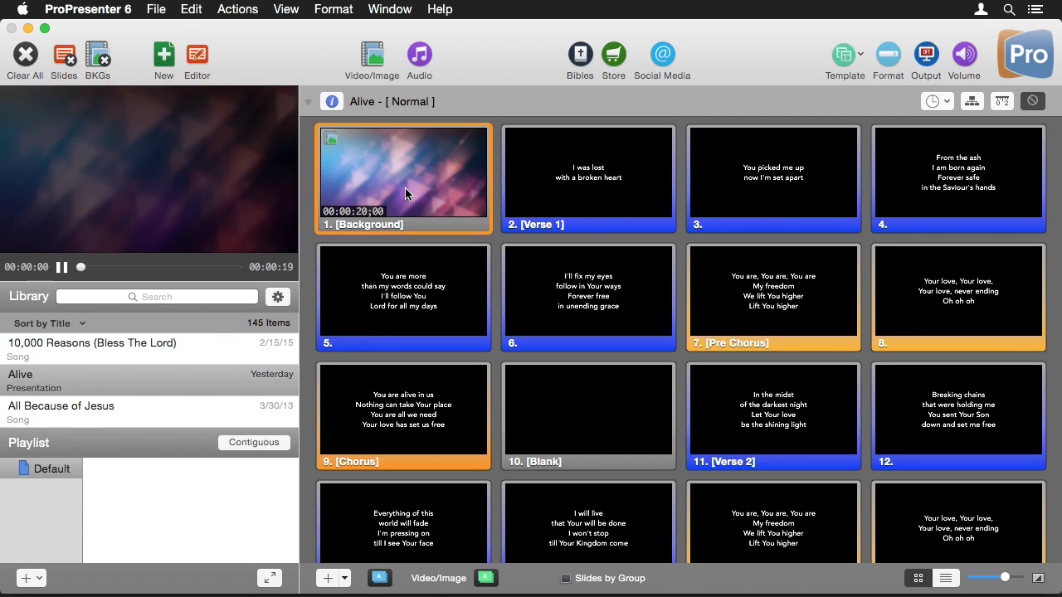
left_click(608, 180)
left_click(706, 167)
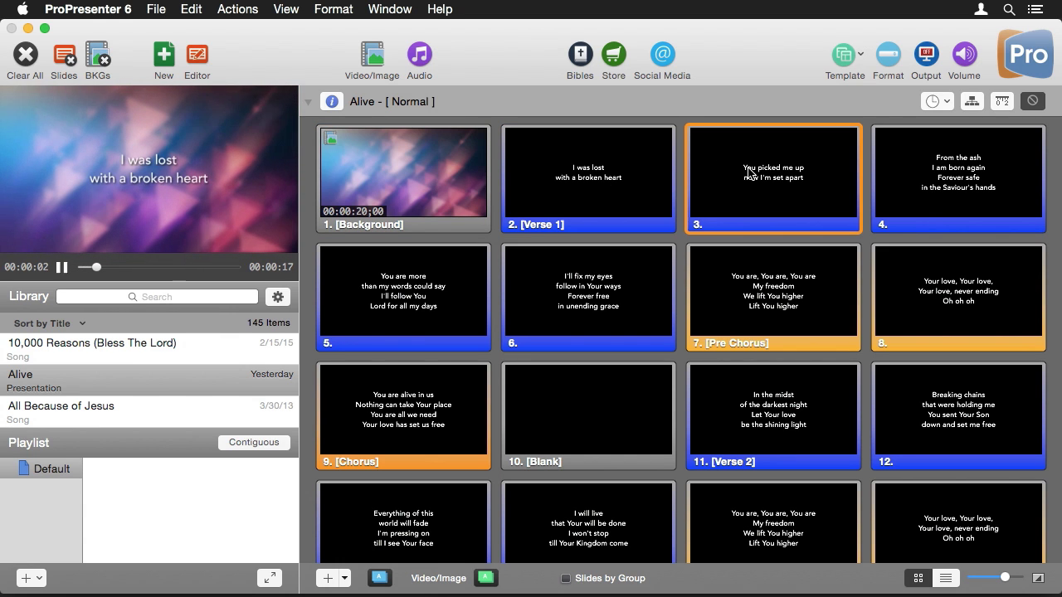
left_click(938, 176)
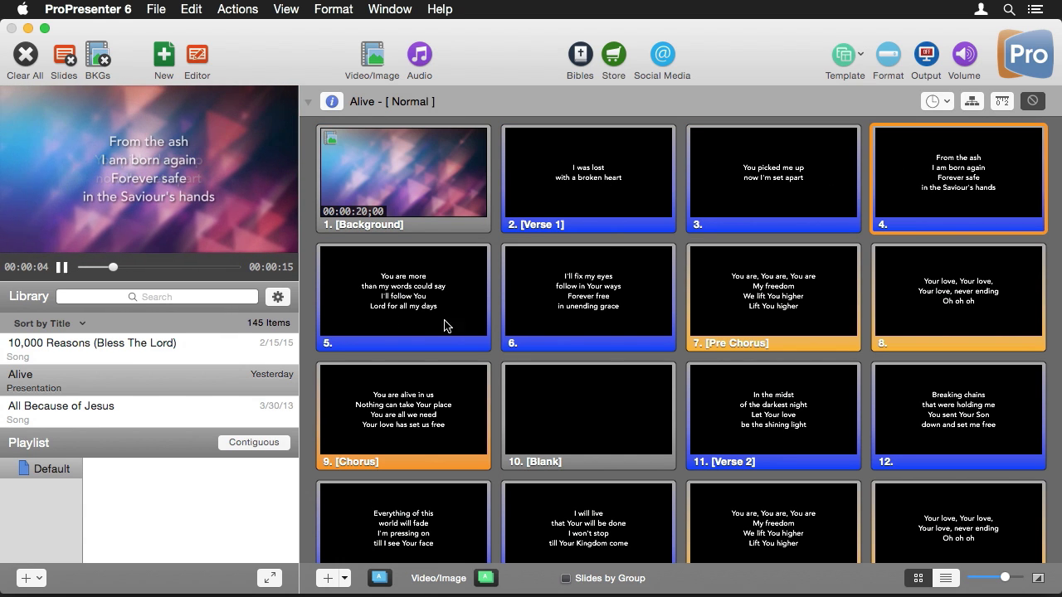
left_click_drag(782, 445, 784, 438)
left_click(782, 437)
left_click(412, 414)
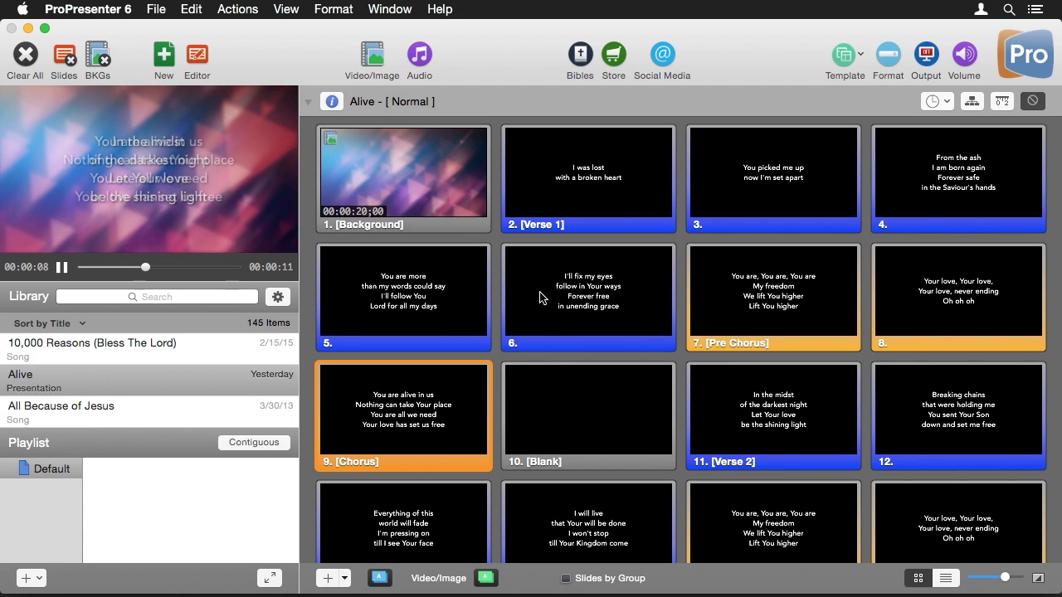
left_click(25, 55)
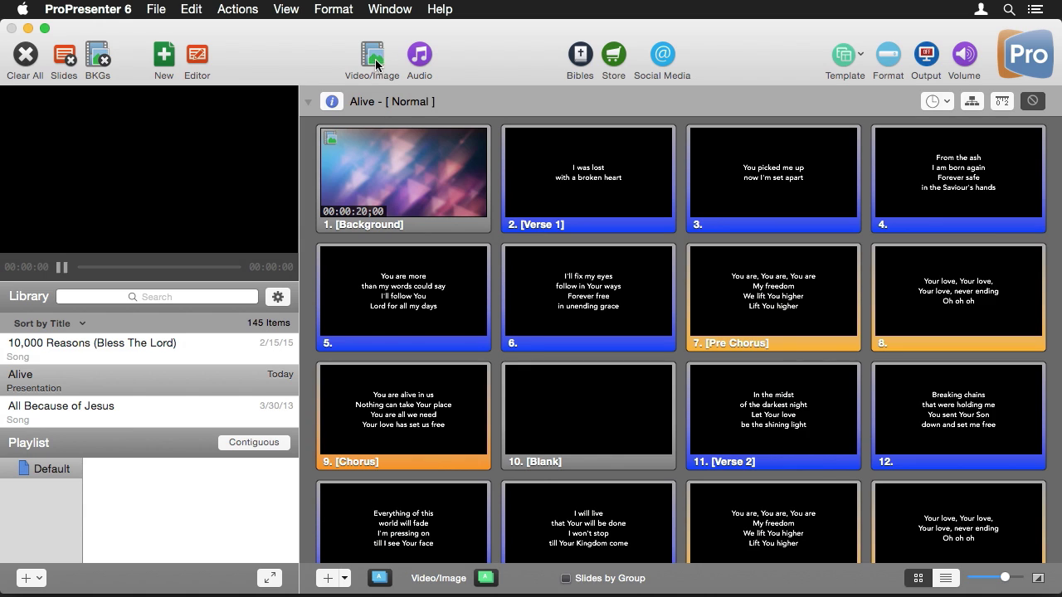
Step: Show the Video/Image bin and review the transition options for slides, backgrounds and the Alive presentation
left_click(373, 58)
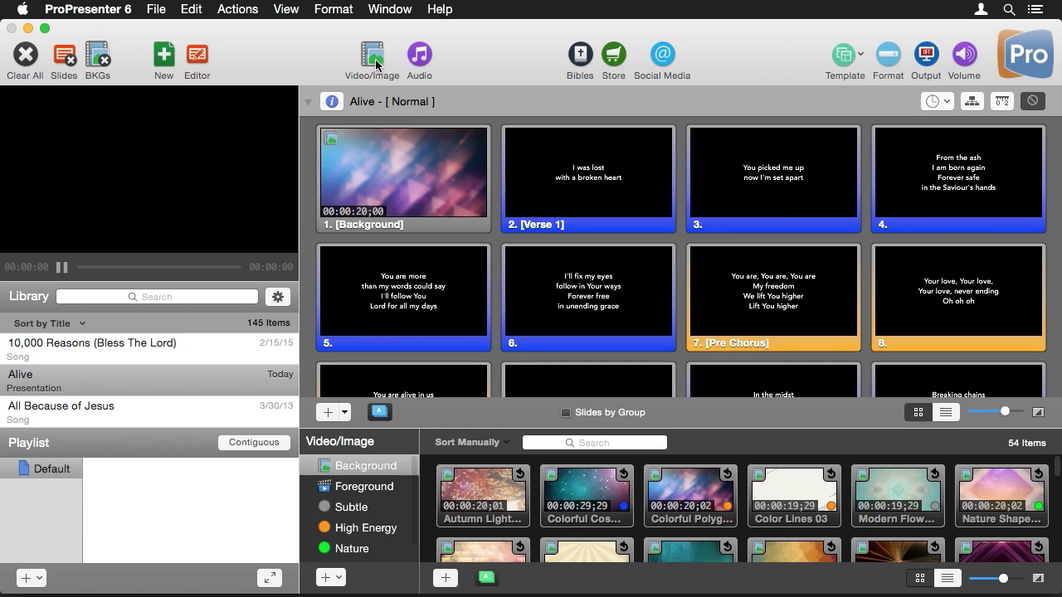
left_click(383, 418)
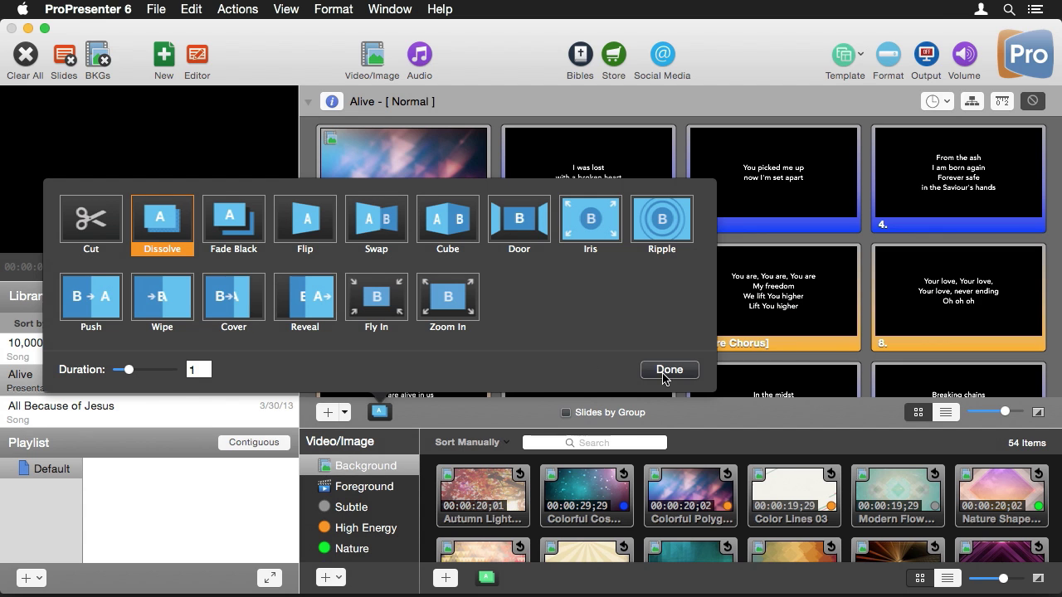
left_click(668, 370)
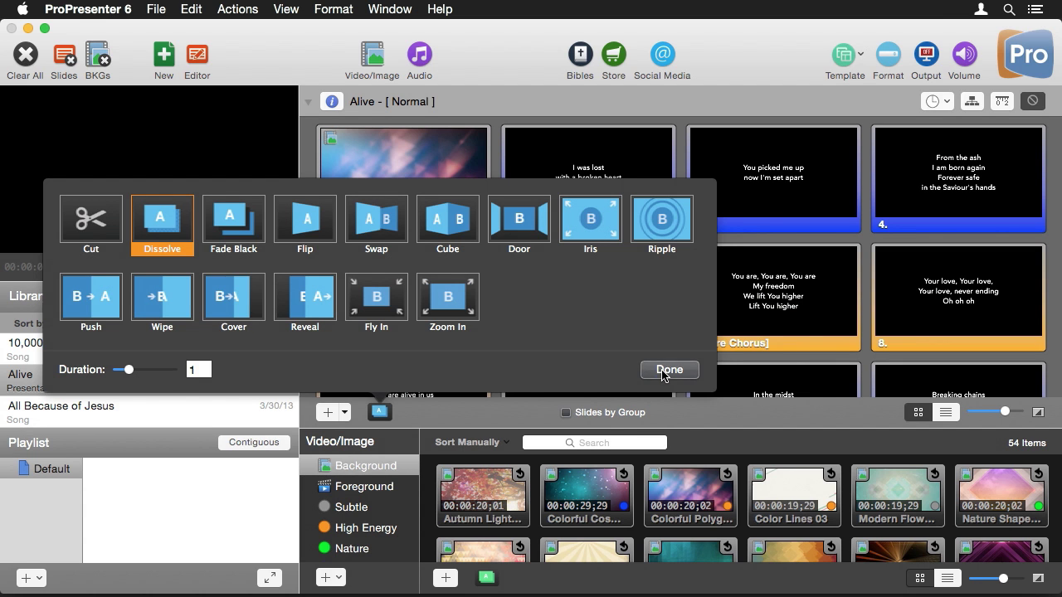
left_click(487, 576)
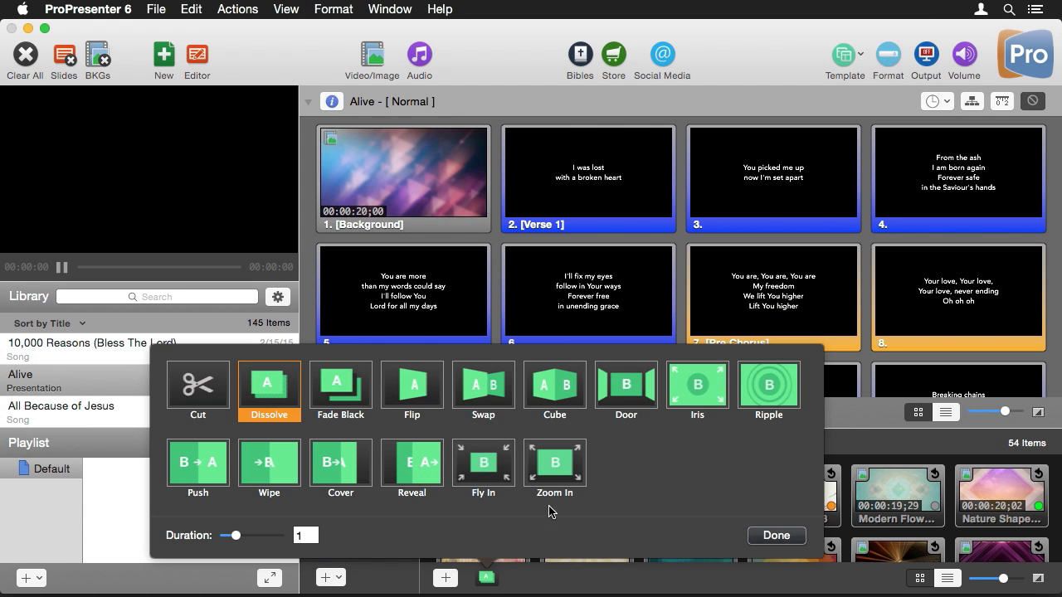
left_click(777, 537)
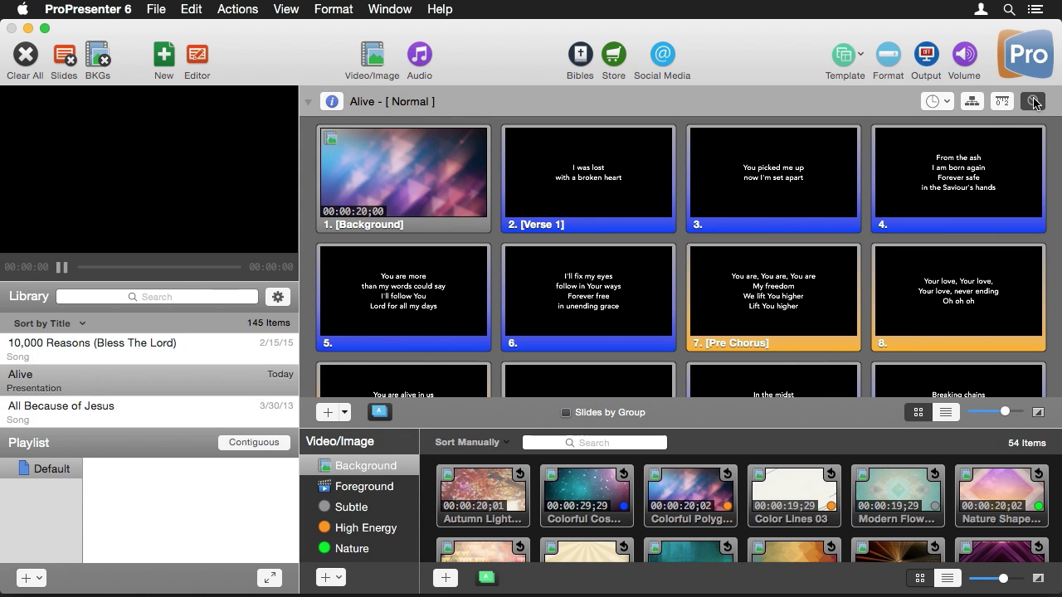
left_click(1032, 103)
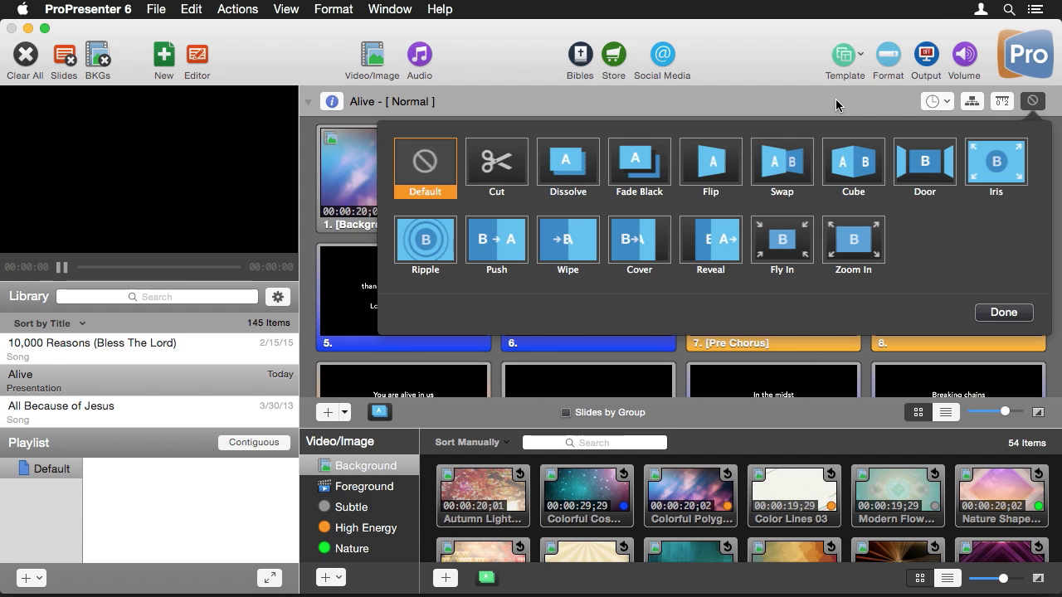
left_click(1005, 315)
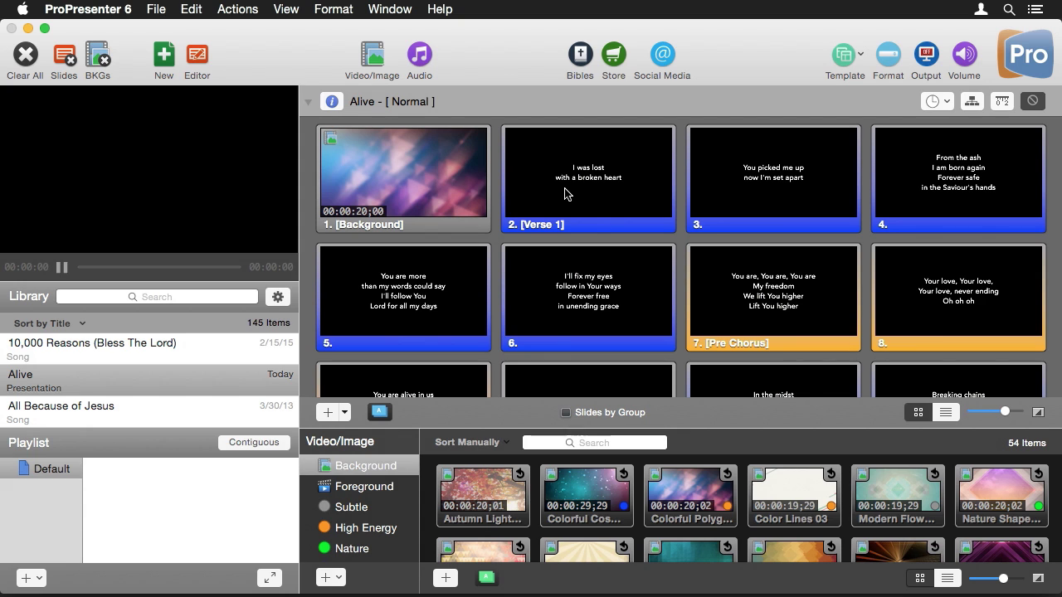
Step: With the Background slide playing, set the video/image transition to Fade Black and switch to the "Colorful Cos..." background
left_click(441, 186)
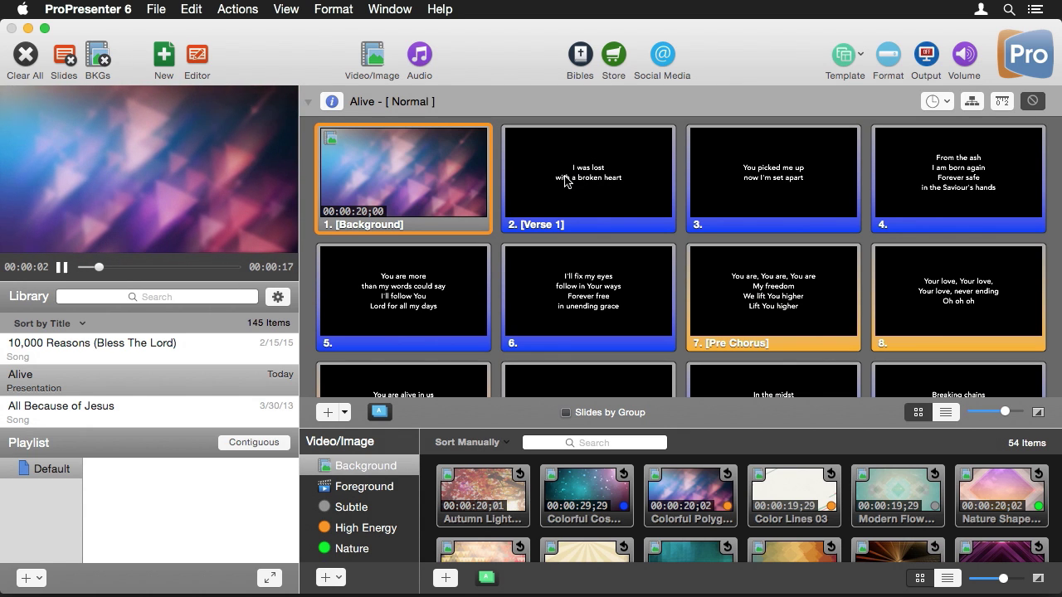
left_click(487, 578)
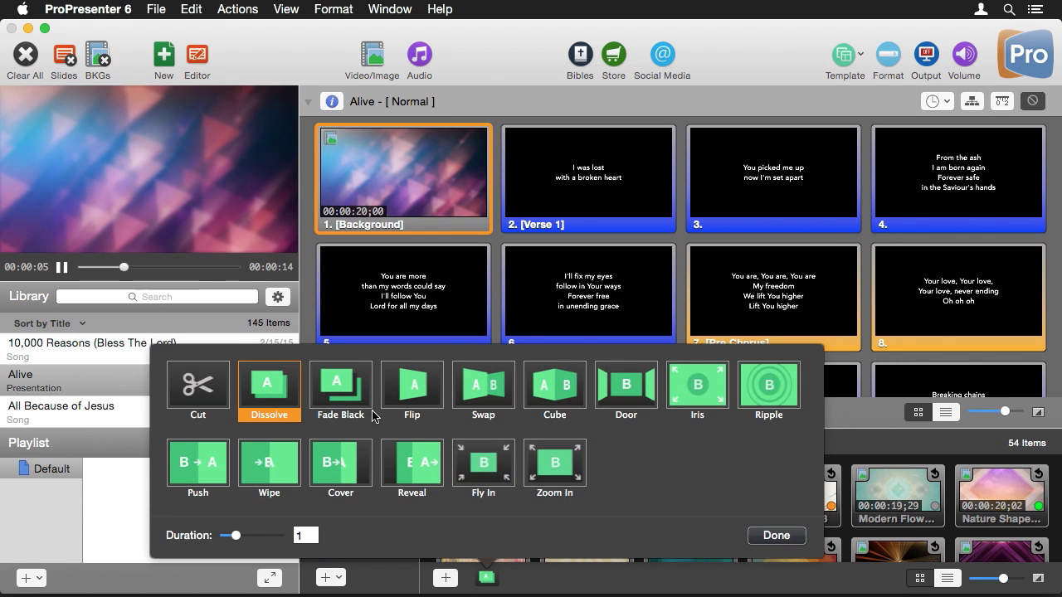
left_click(347, 389)
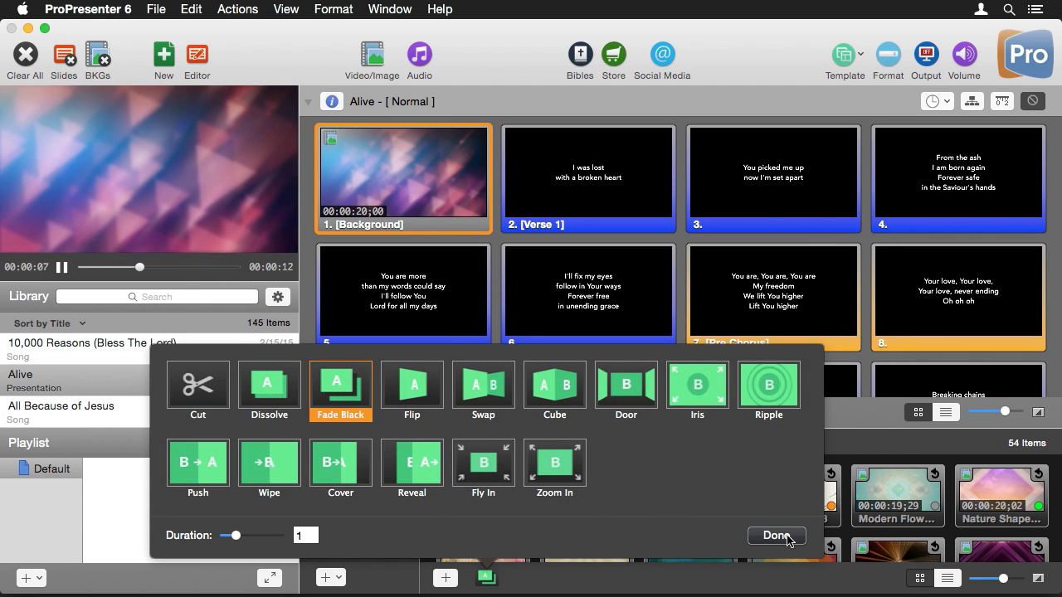
left_click(776, 536)
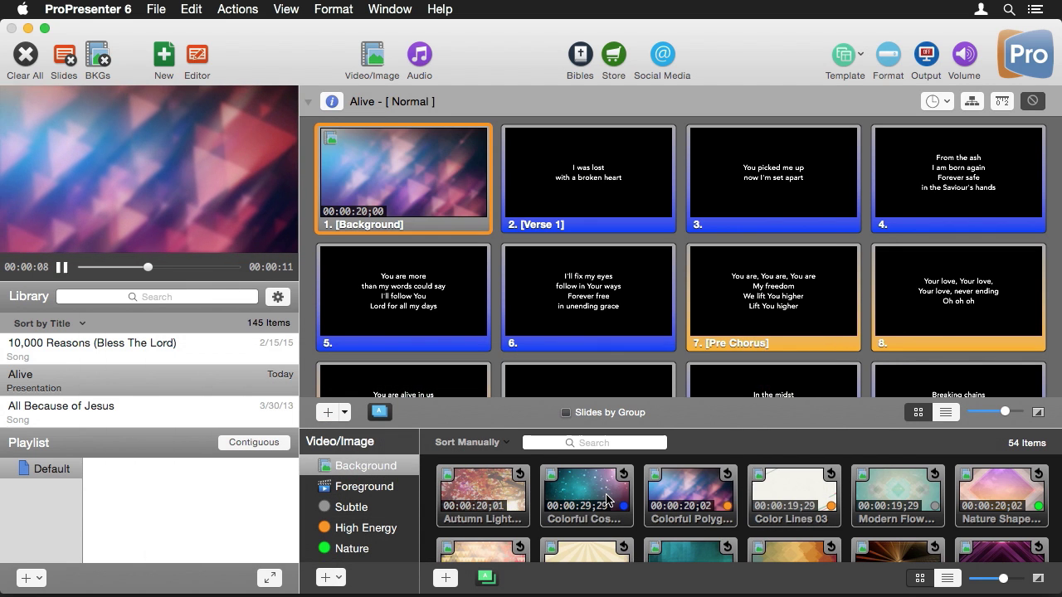
left_click(575, 498)
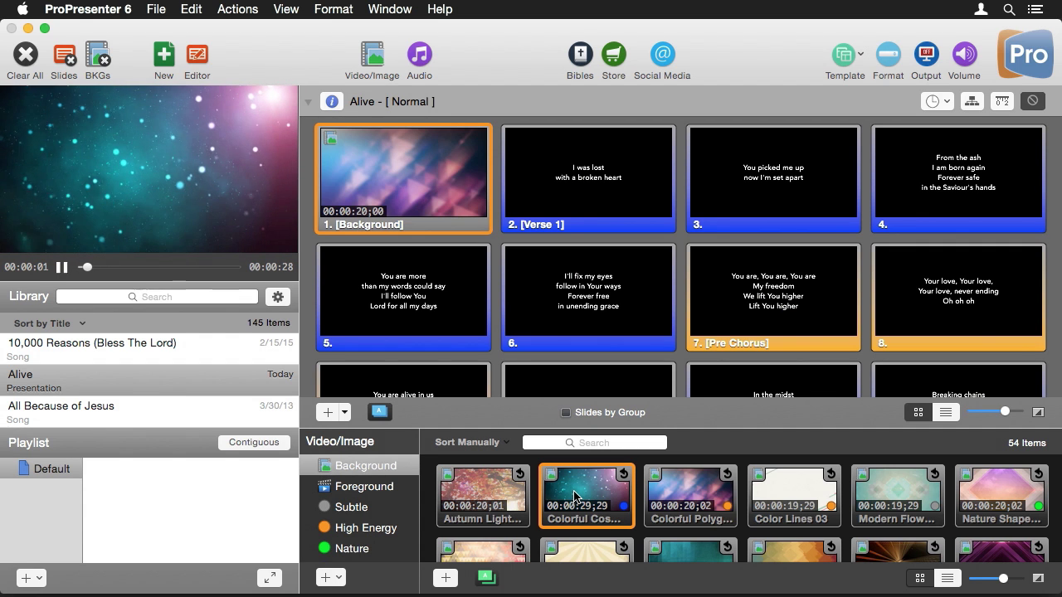
Step: Present slides 2 and 3, set the slide transition to Push, and test it on slides 4 and 5 before clearing all output
left_click(583, 191)
left_click(747, 186)
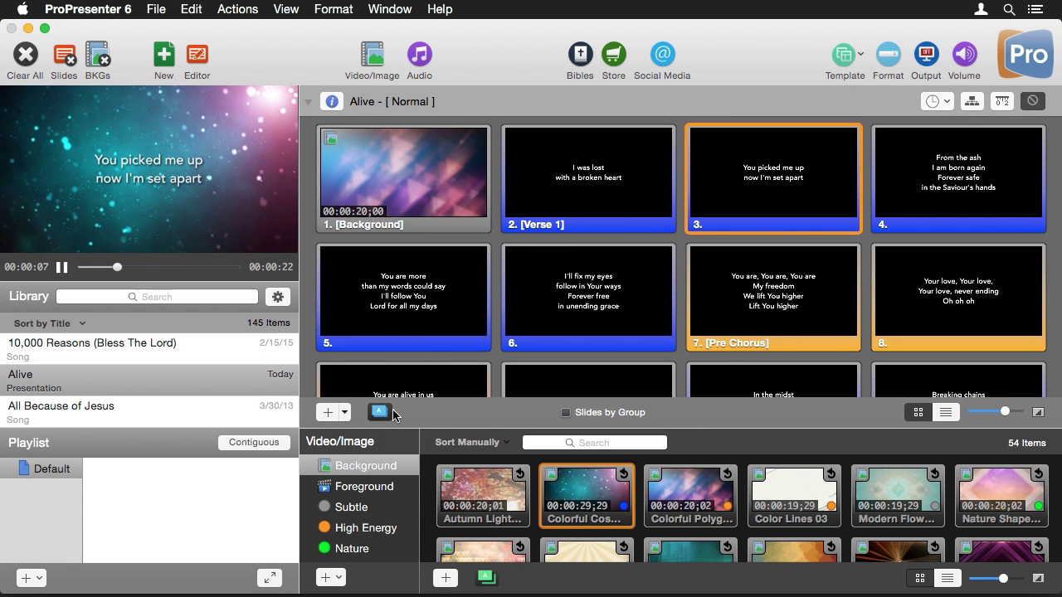
left_click(386, 412)
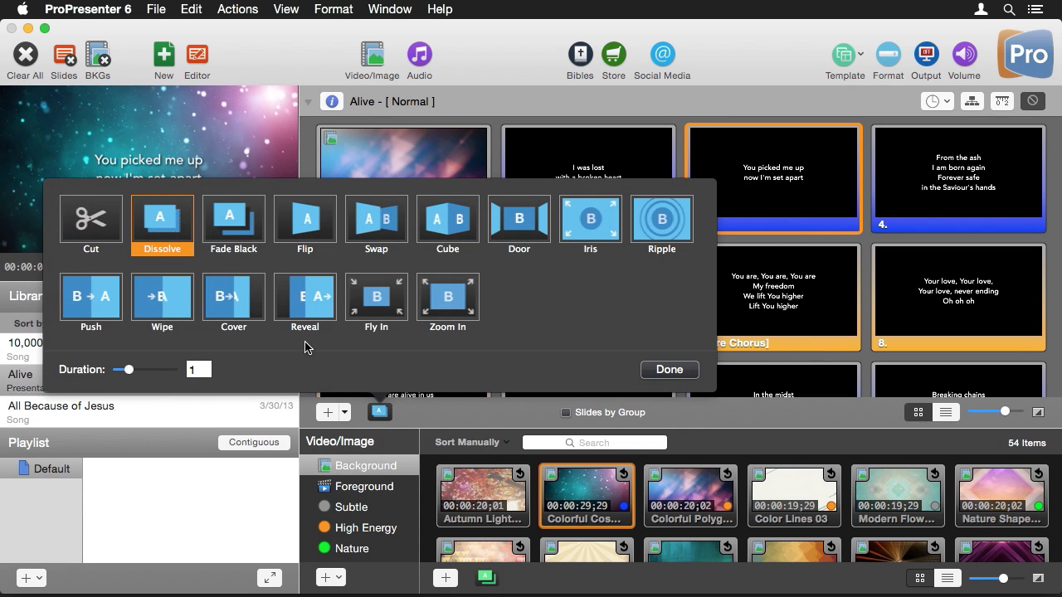
left_click(81, 298)
left_click(680, 371)
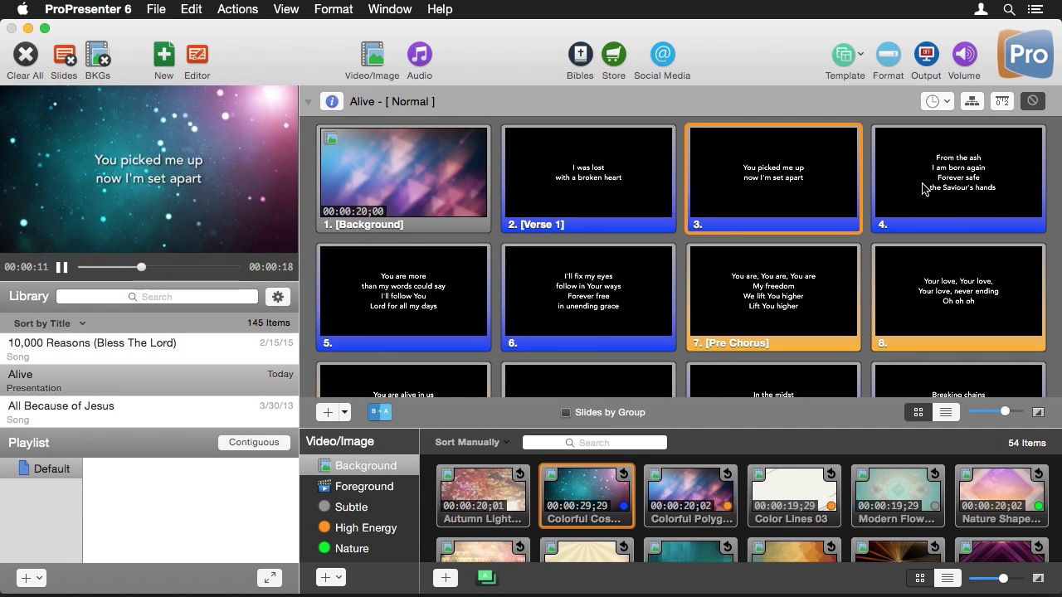
left_click(914, 191)
left_click(455, 309)
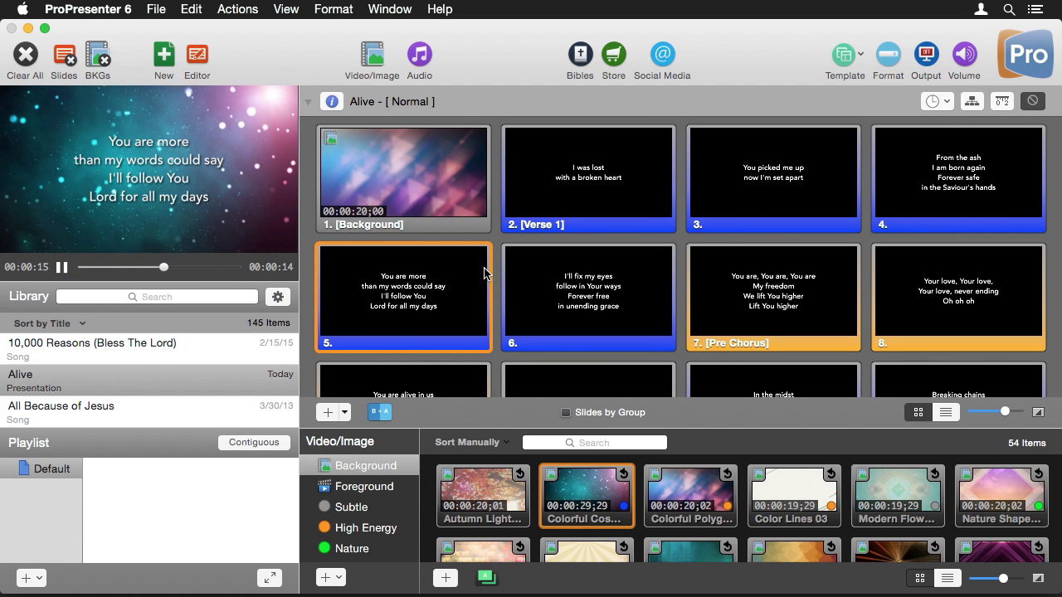
left_click(25, 56)
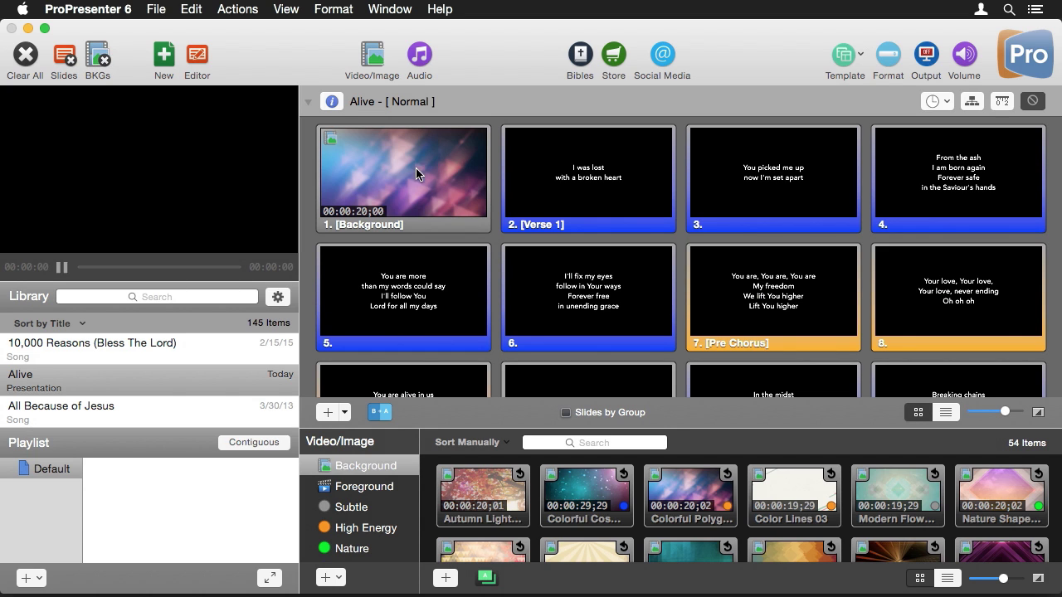
Step: Play the Background slide with the first Verse 1 lyrics, and clear the slide text and the background separately
left_click(442, 188)
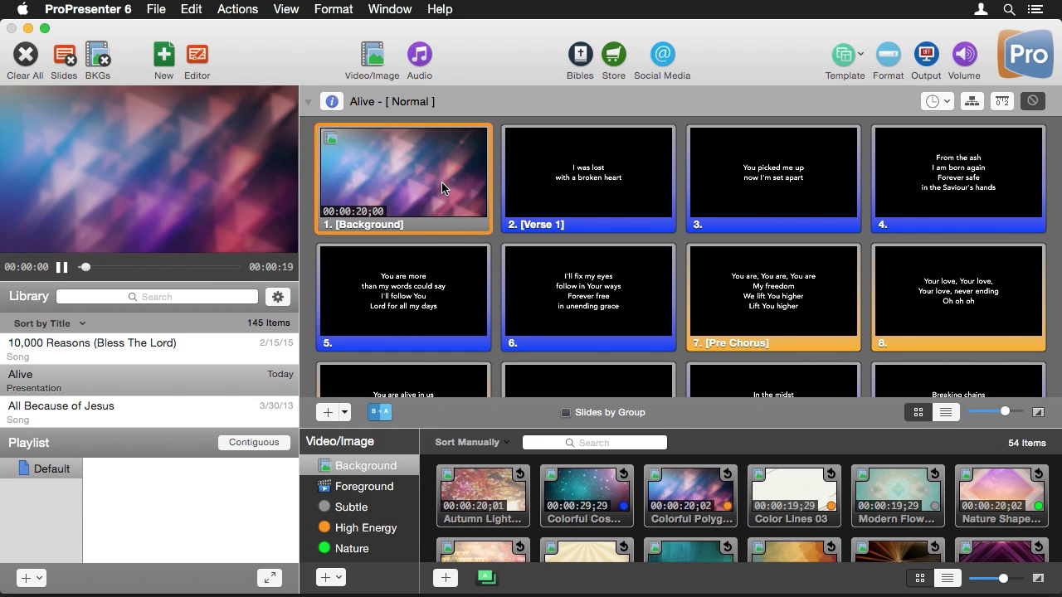
left_click(598, 181)
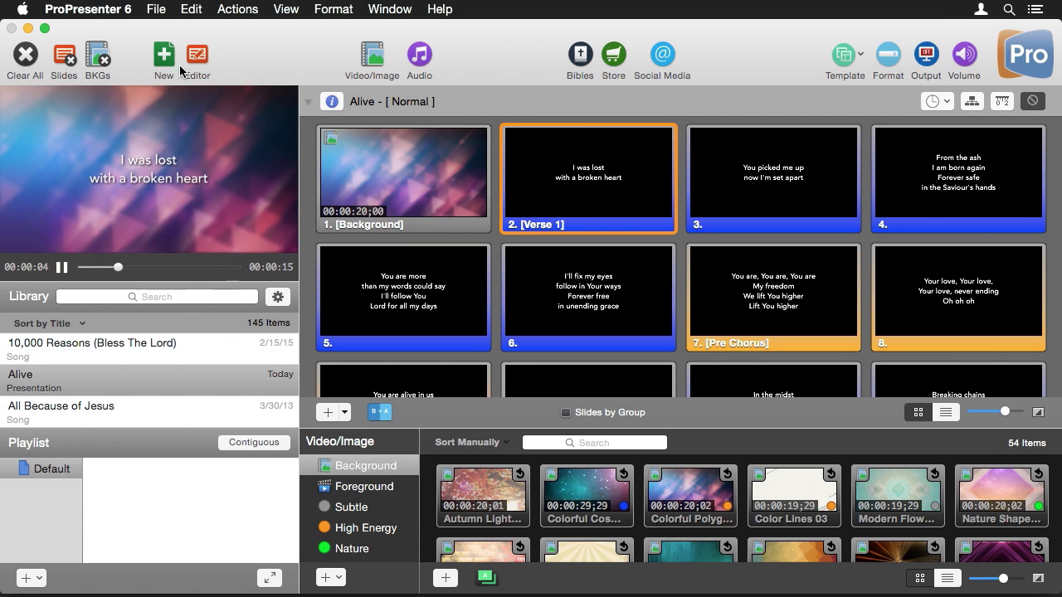
left_click(70, 58)
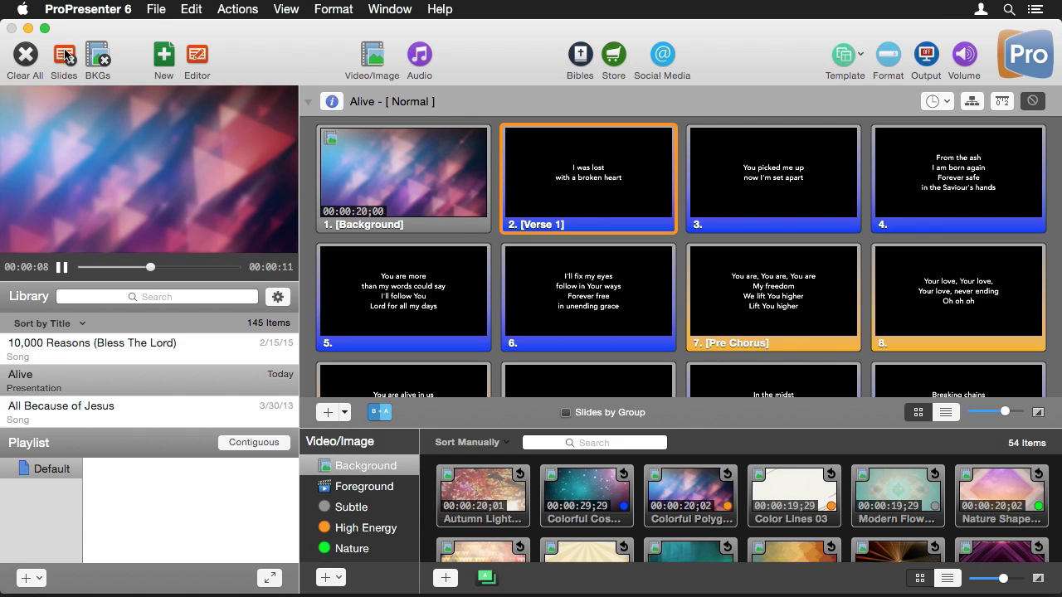
left_click(104, 60)
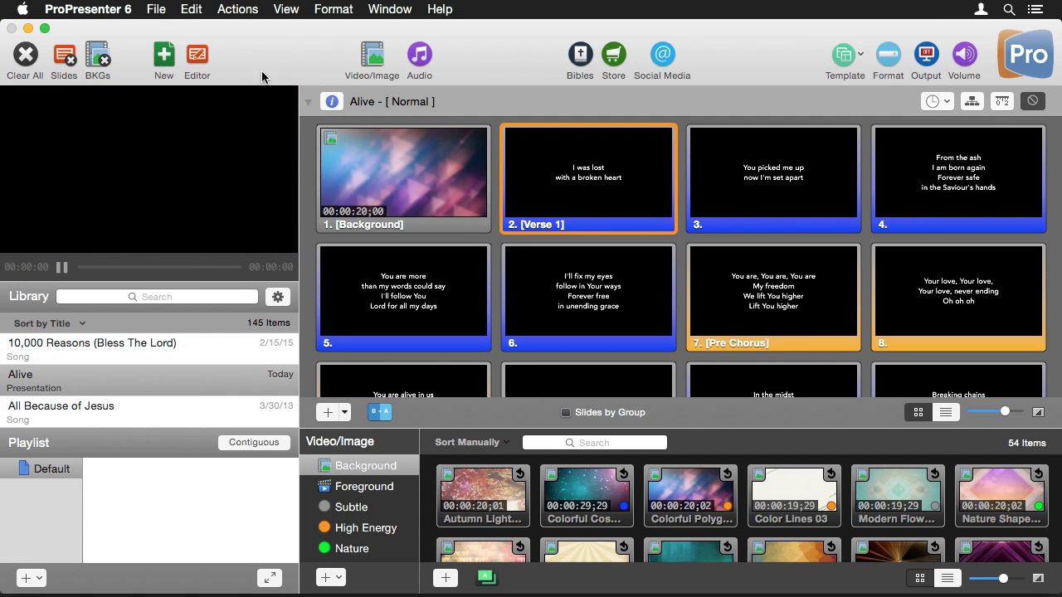
Step: Present Verse 1 over the Background slide, replace the cleared background with "Modern Flow...", and clear the lyrics and all output
left_click(455, 183)
left_click(578, 184)
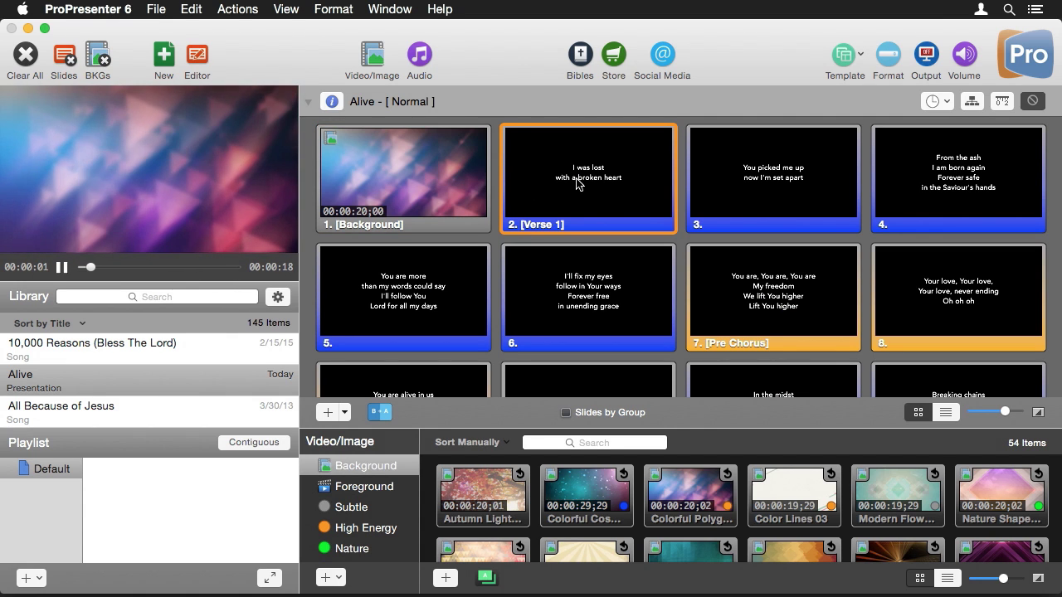
left_click(104, 61)
left_click(907, 501)
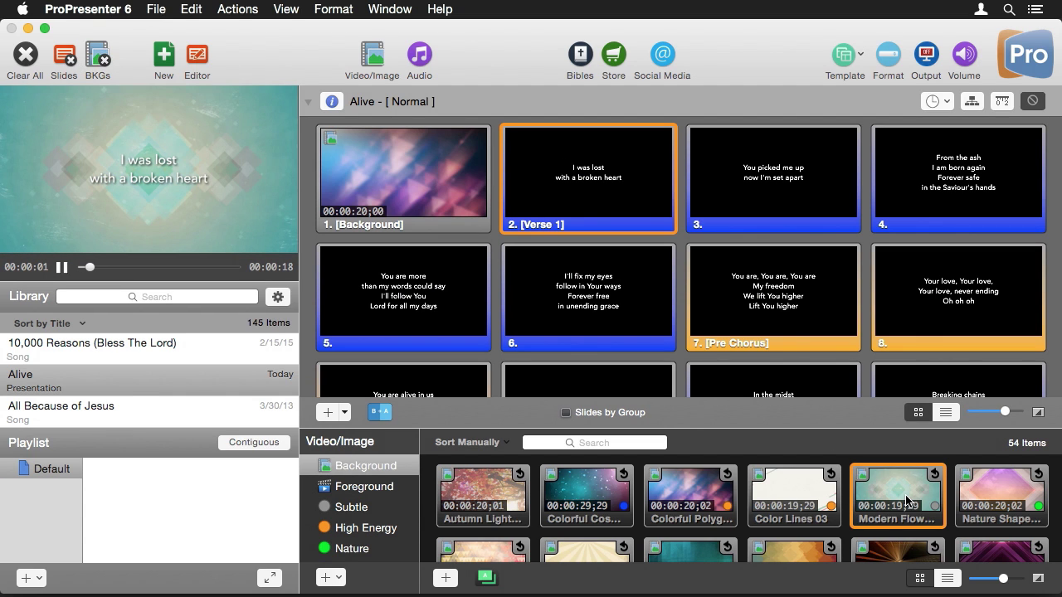
left_click(72, 61)
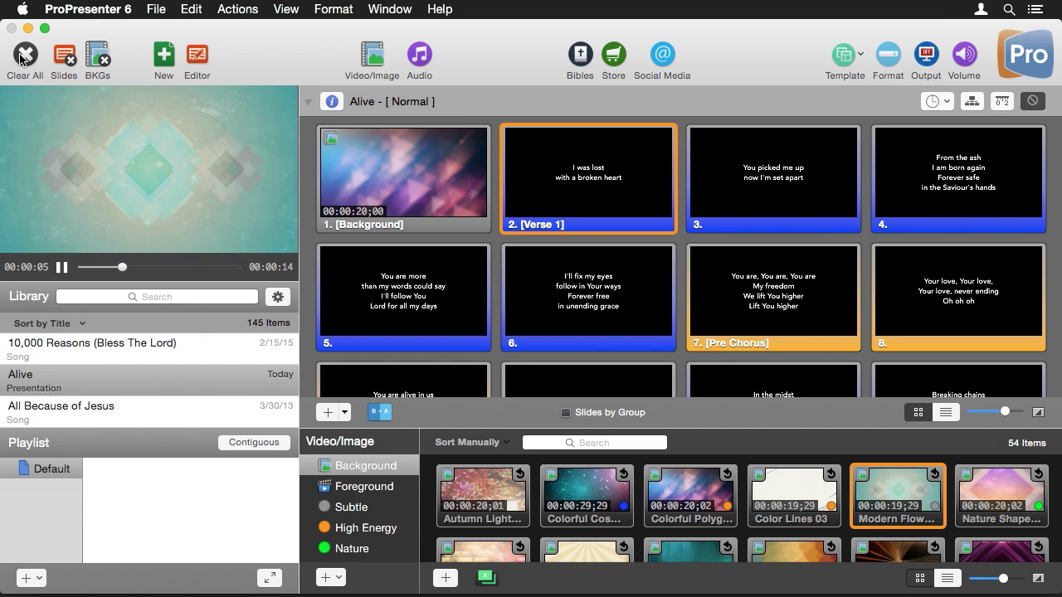
left_click(34, 58)
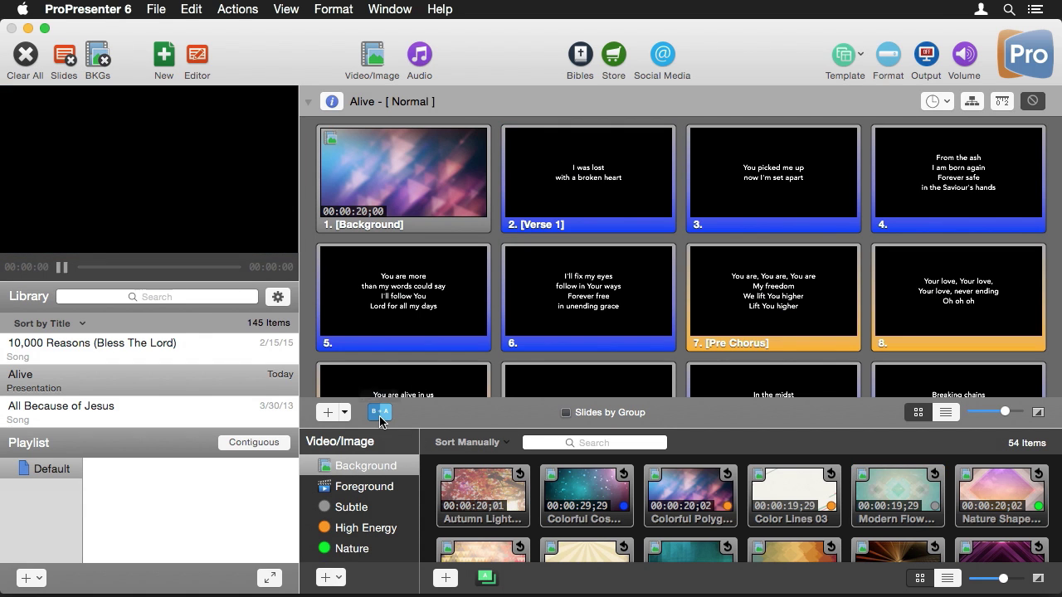
Step: Set both the slide transition and the video/image transition to Dissolve with a duration of 1
left_click(379, 412)
left_click(156, 224)
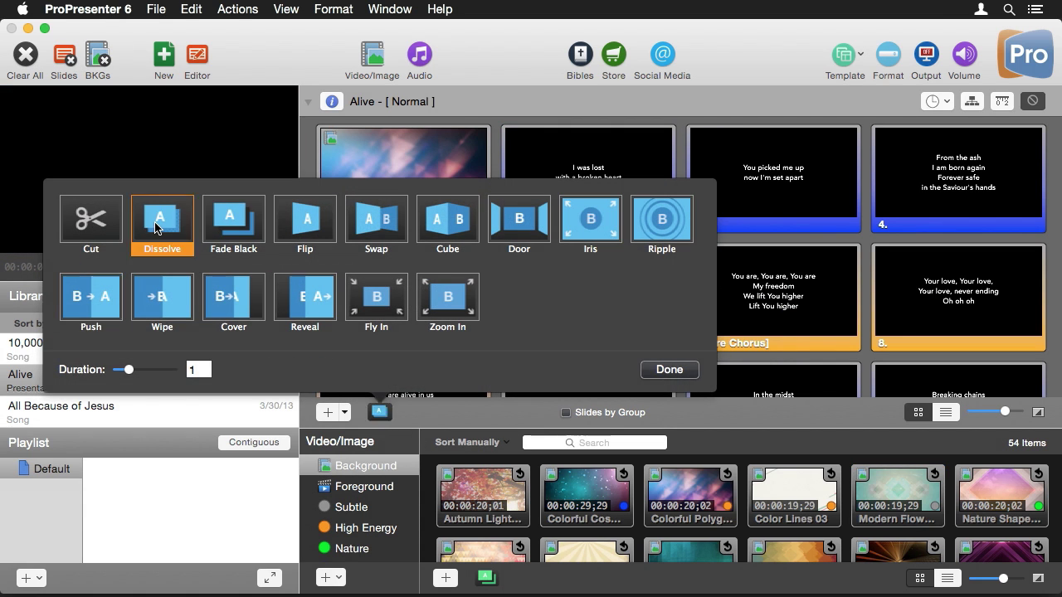
left_click(688, 372)
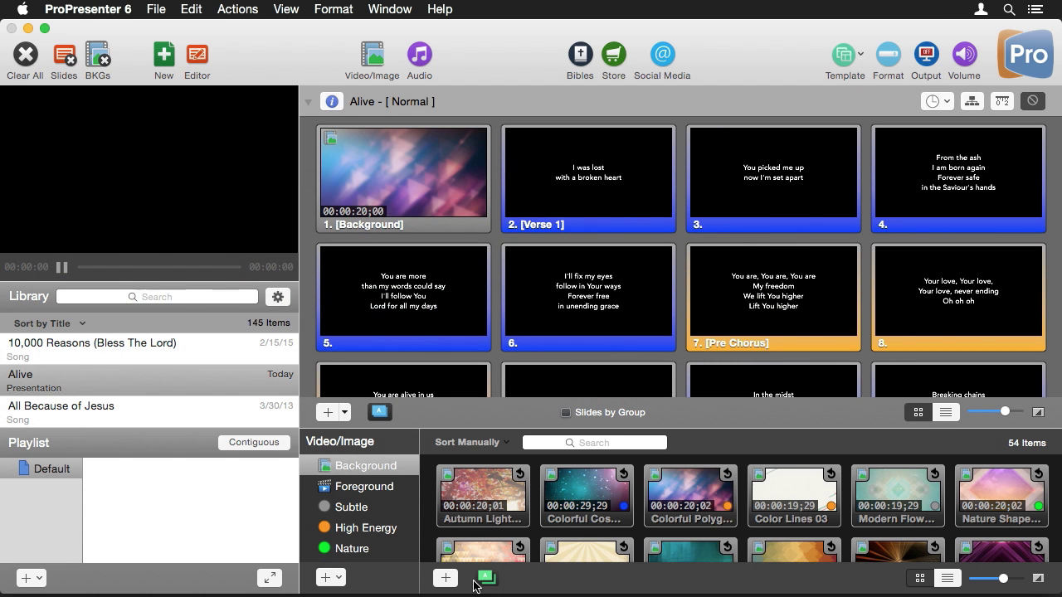
left_click(483, 580)
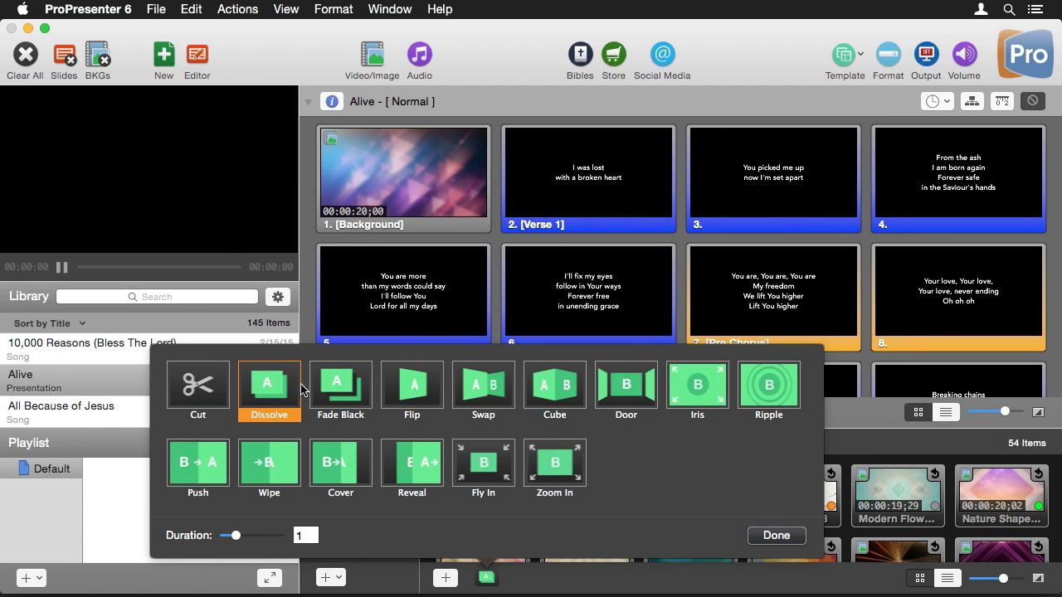
left_click(777, 536)
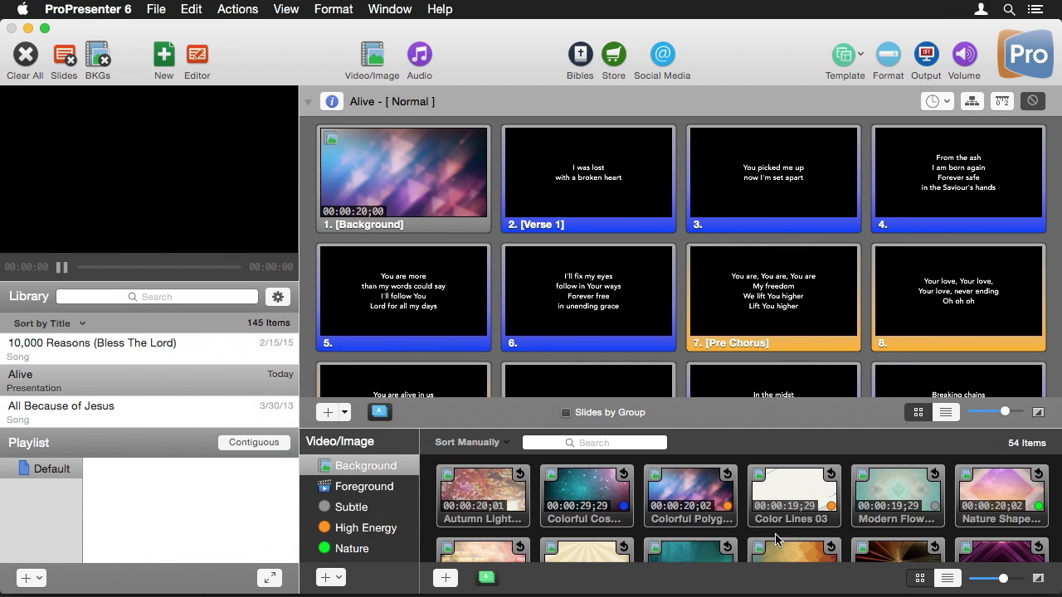
Step: Enlarge the Video/Image bin and import all files from the "backgrounds" media folder into it
left_click_drag(687, 430, 650, 252)
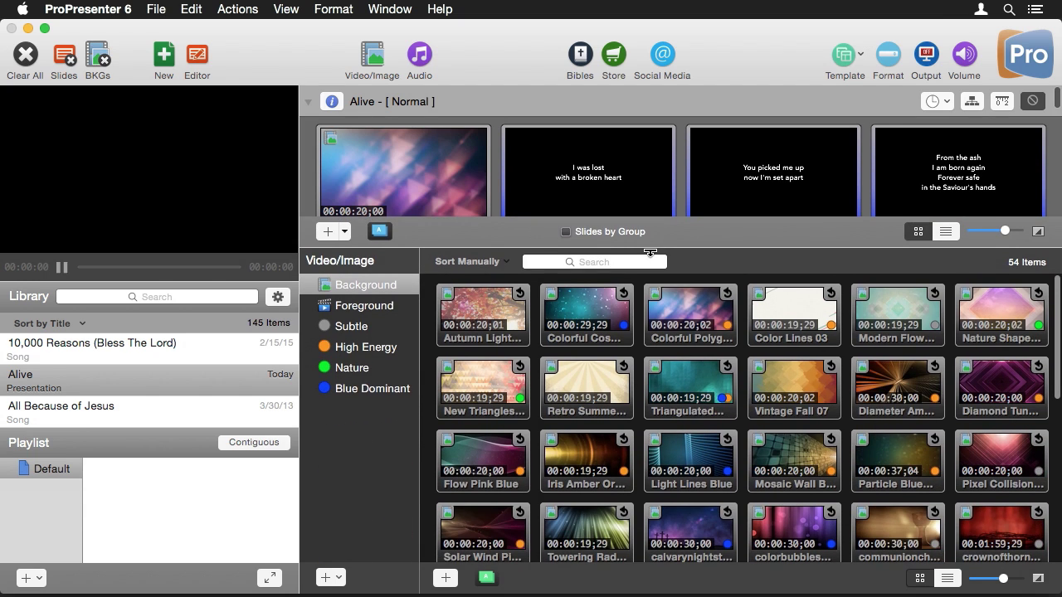
left_click(451, 580)
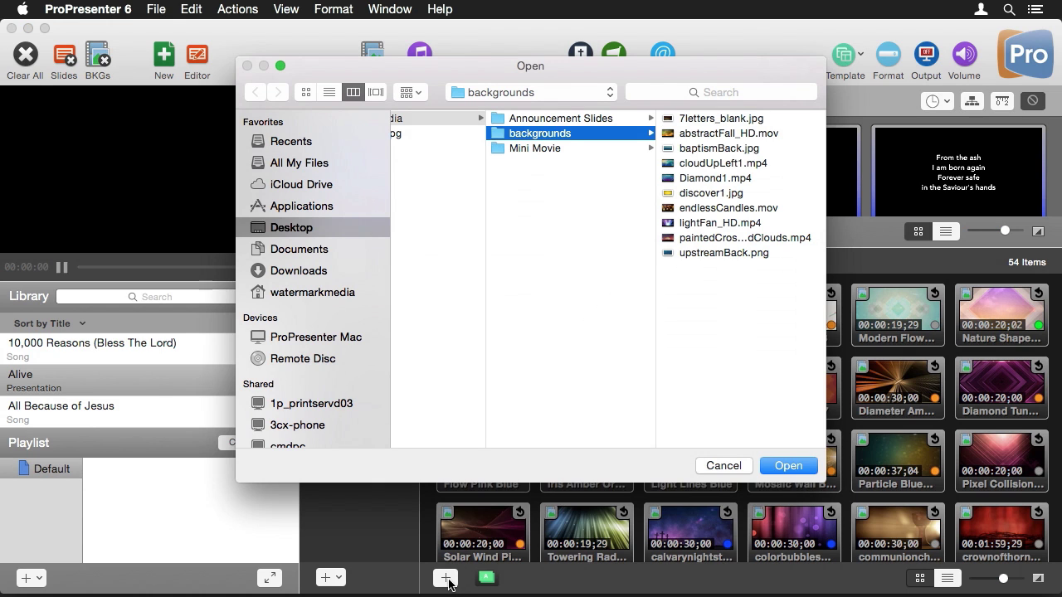
left_click_drag(739, 262, 678, 124)
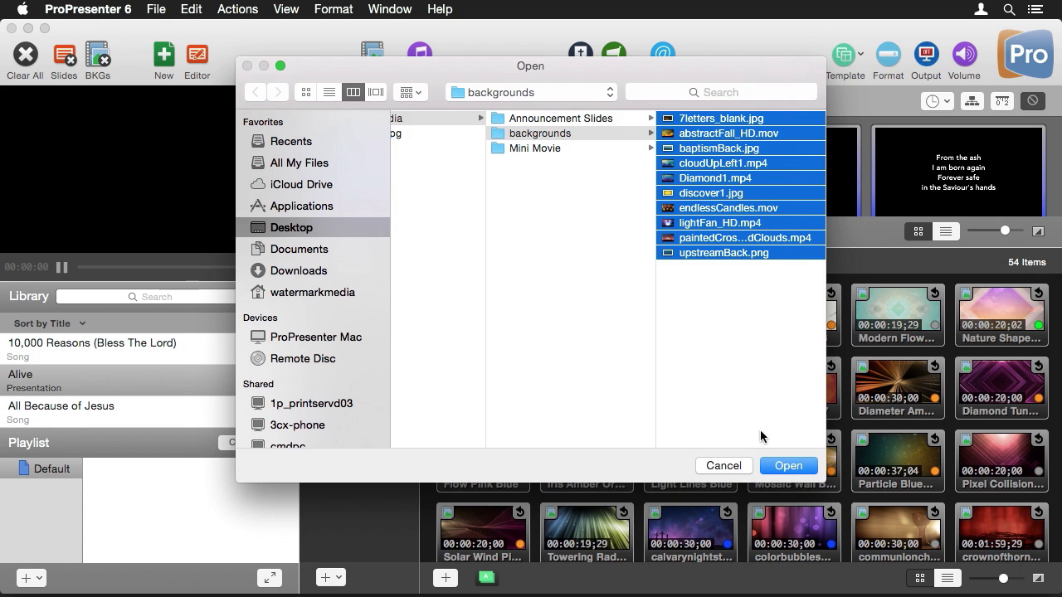
left_click(787, 468)
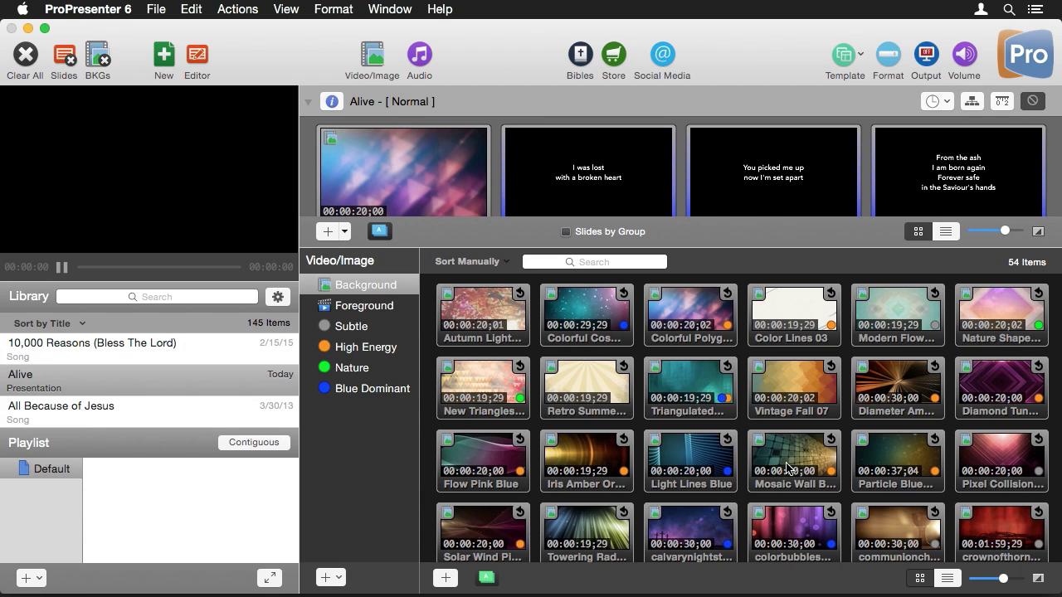
scroll(787, 466, "down", 10)
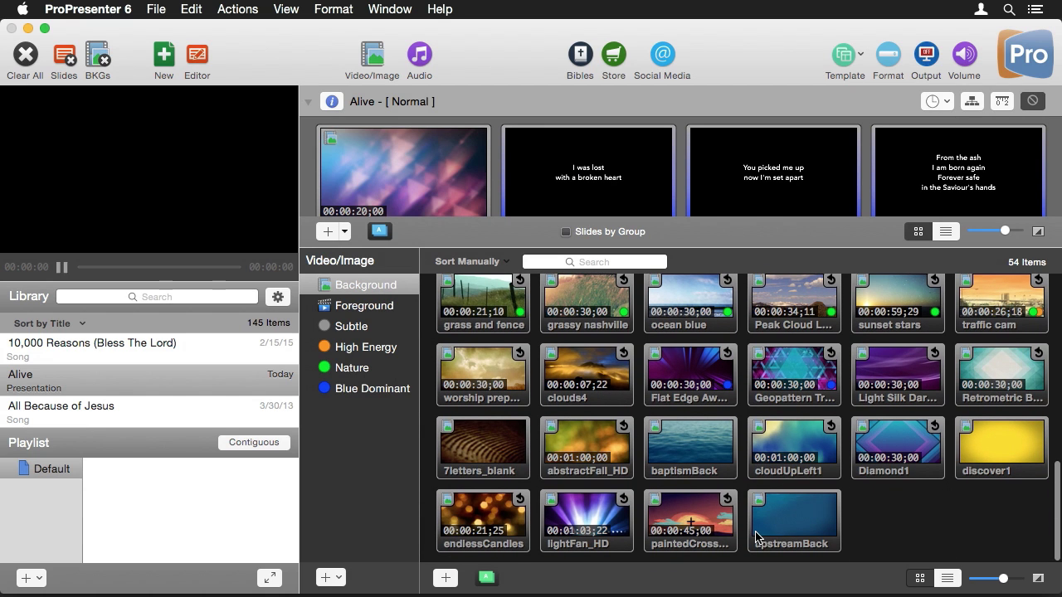
Step: Browse the background media and filter it by the Nature tag and by the High Energy tag
scroll(655, 489, "up", 3)
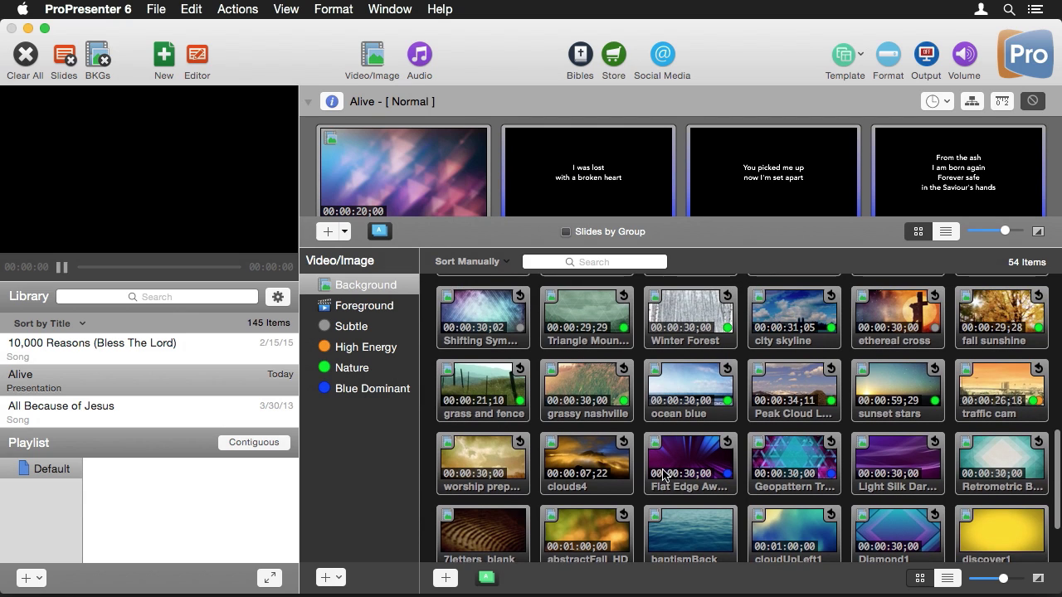
scroll(682, 378, "up", 3)
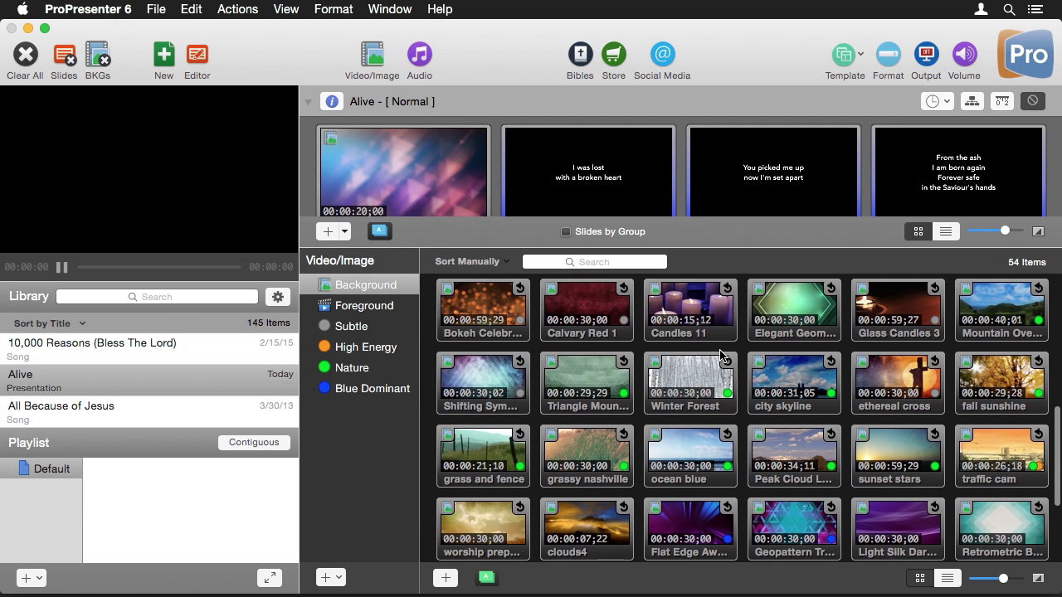
scroll(771, 408, "up", 2)
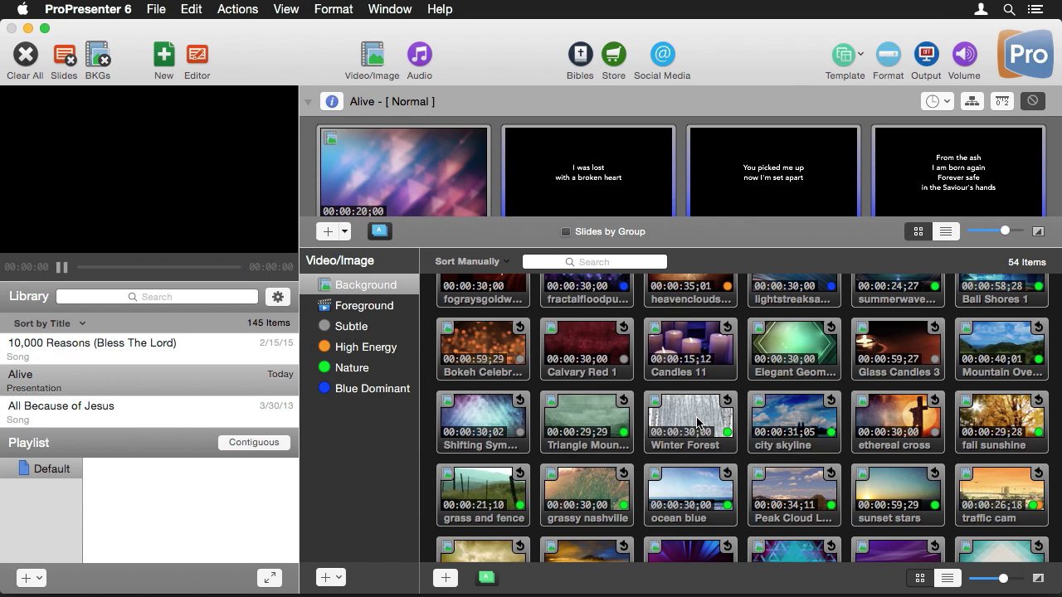
left_click(370, 370)
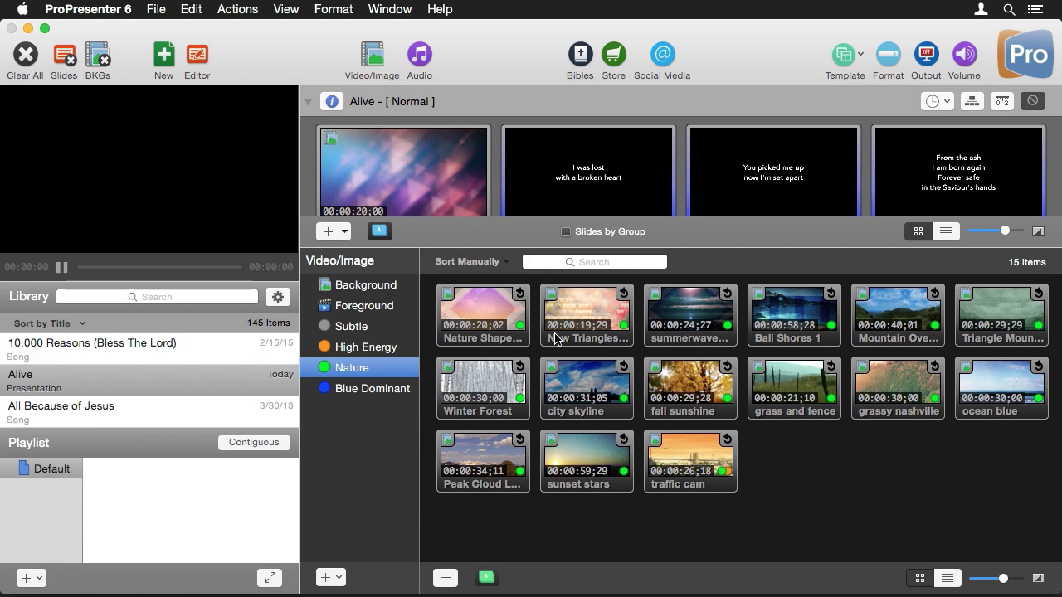
left_click(383, 348)
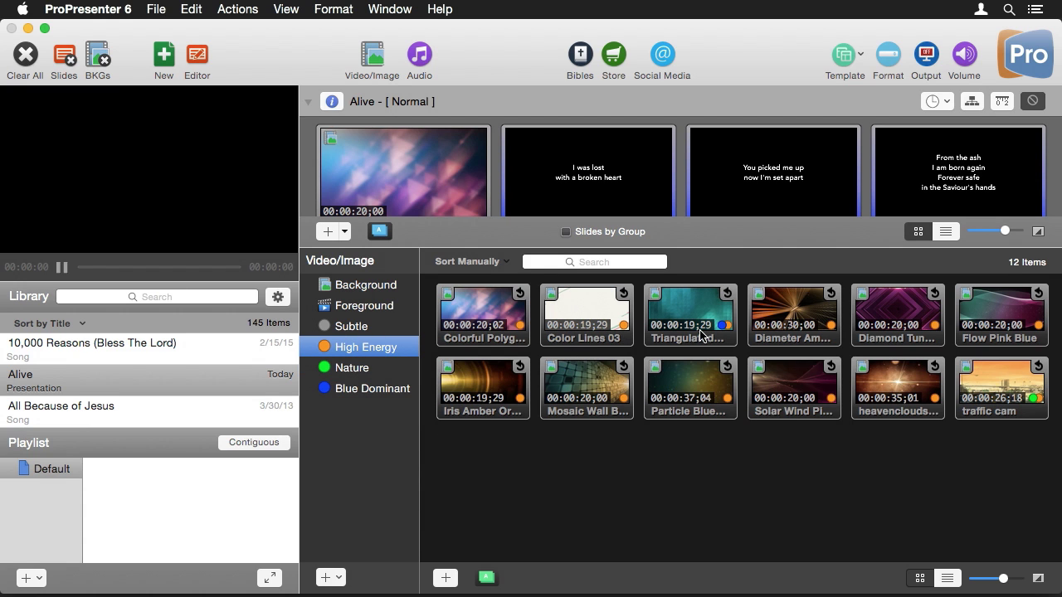
Step: Tag the imported abstractFall_HD background as Nature
left_click(386, 286)
scroll(814, 428, "down", 10)
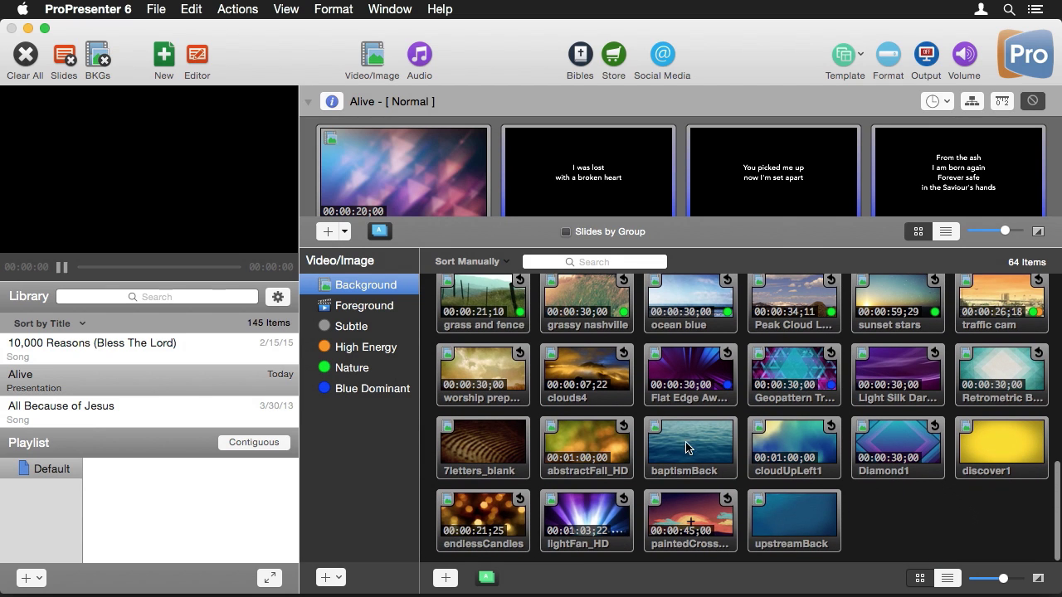
right_click(591, 448)
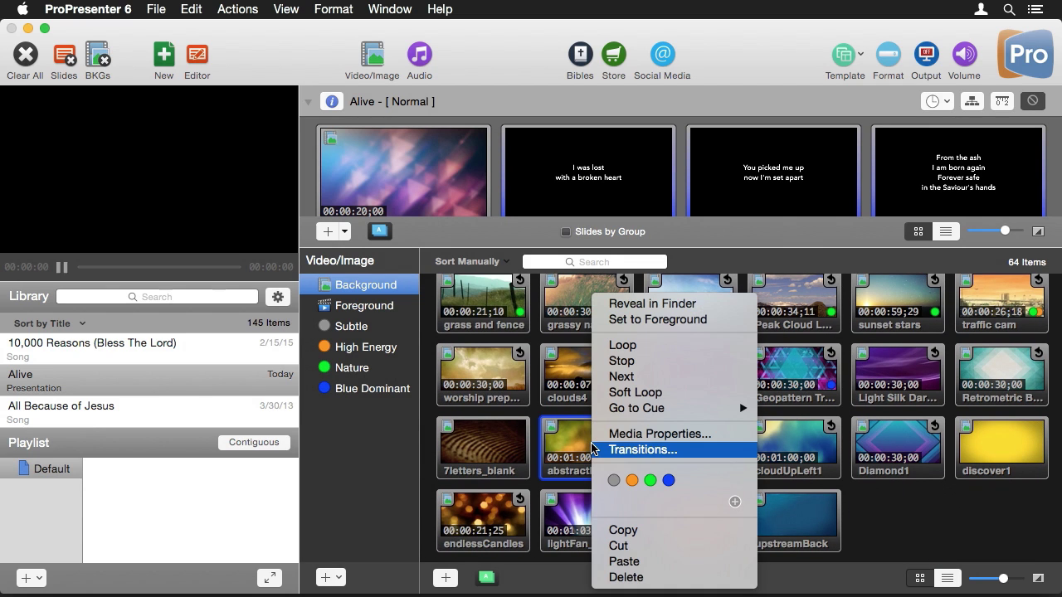
left_click(651, 481)
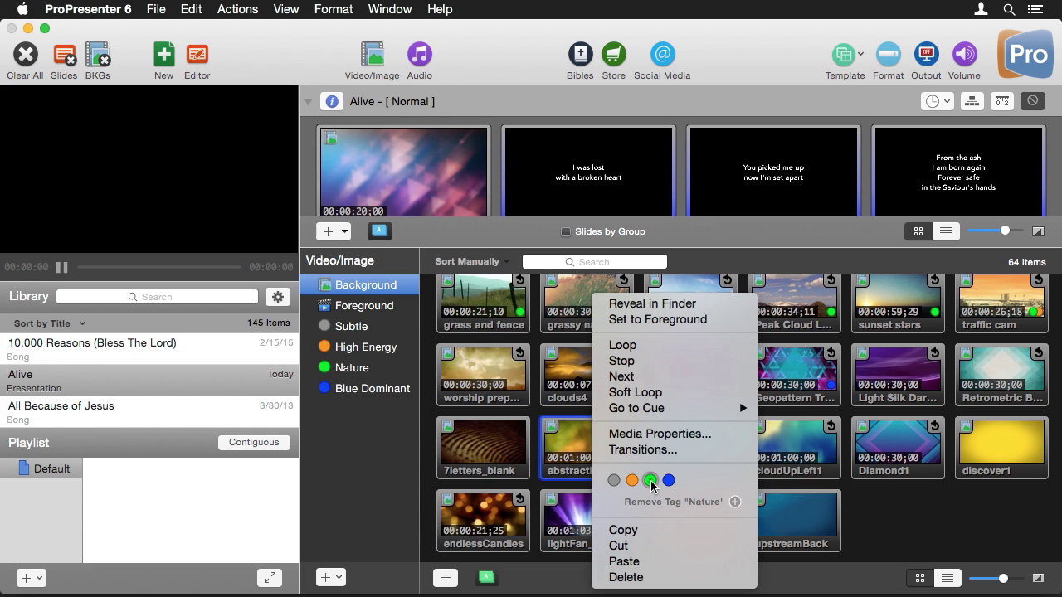
left_click(913, 527)
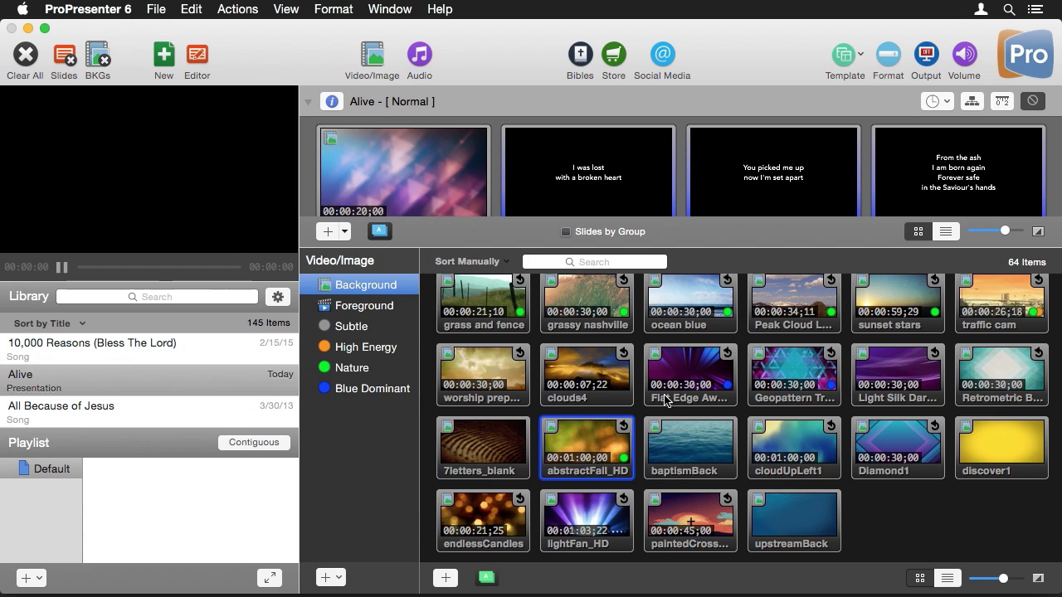
right_click(782, 450)
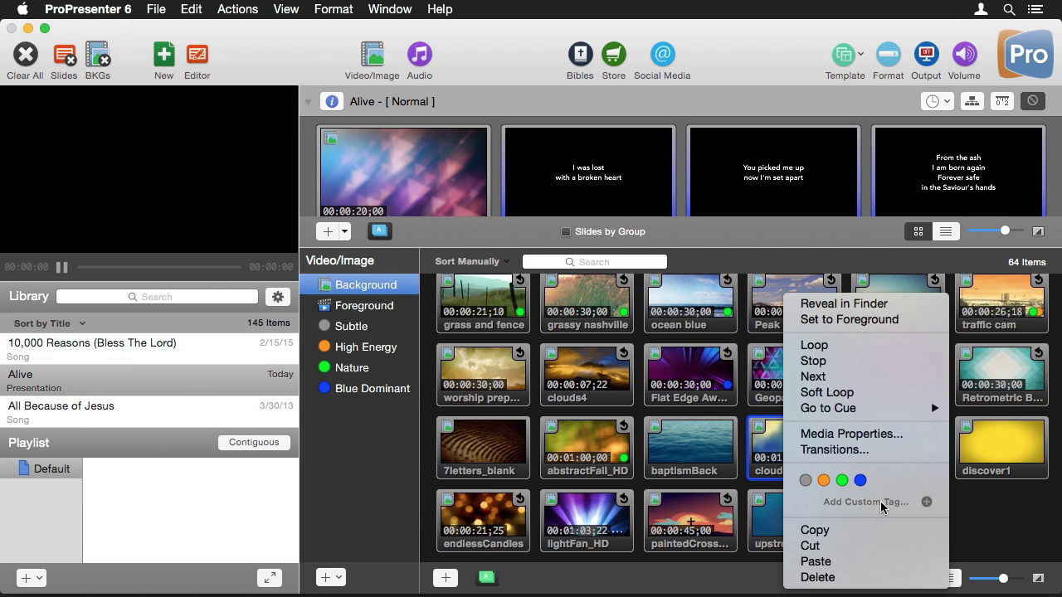
left_click(1000, 507)
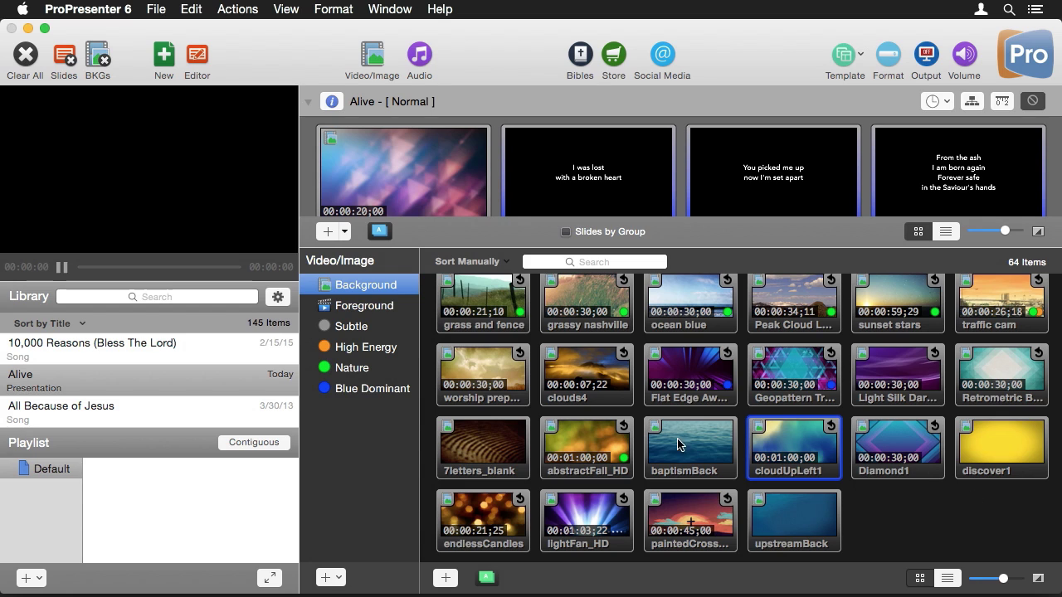
left_click(340, 577)
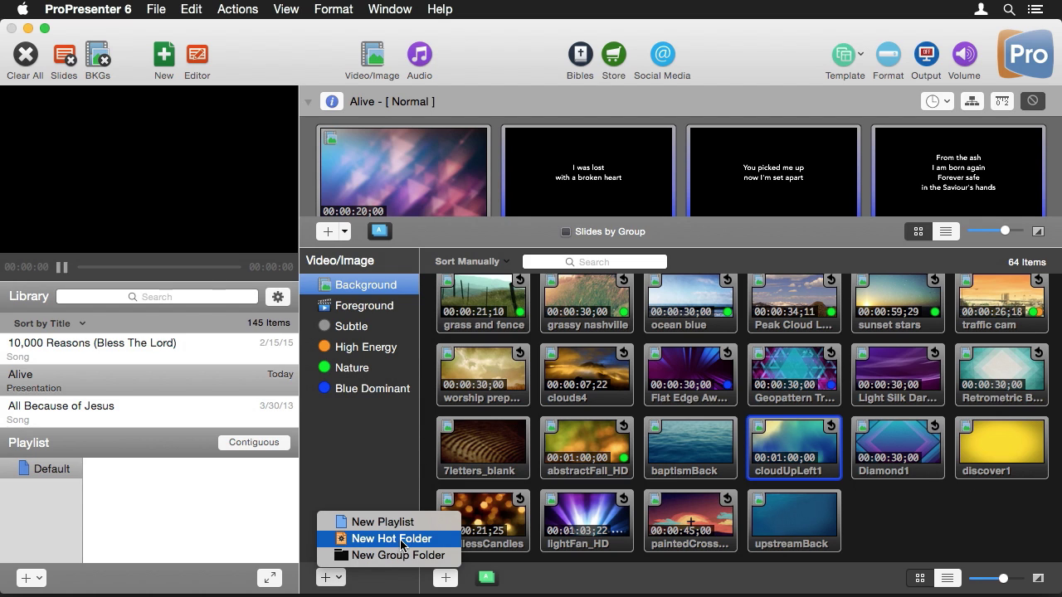
left_click(380, 462)
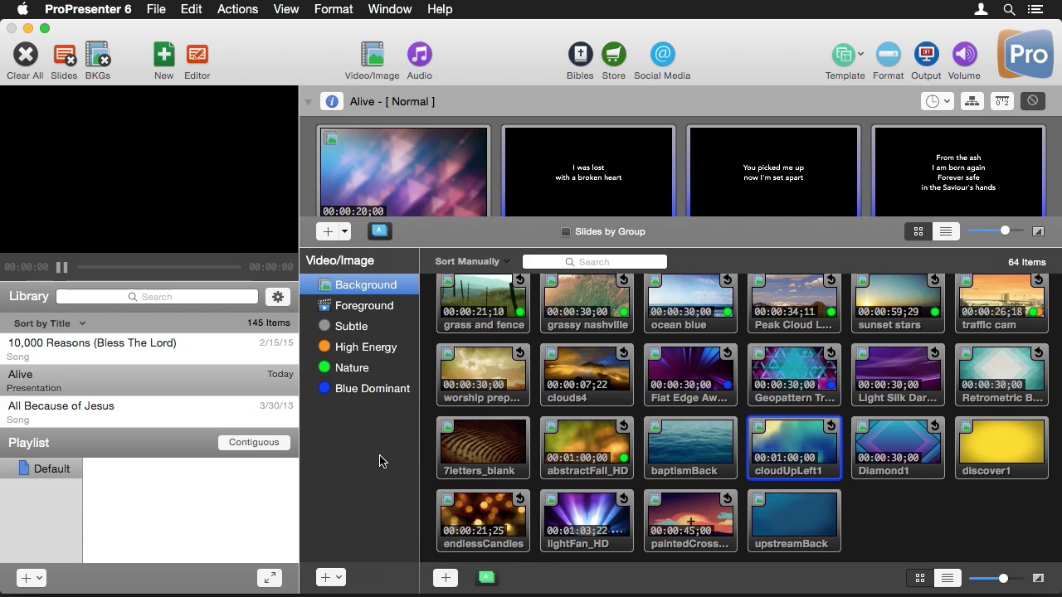
Step: Give the foreground video YHWH_720p its own Fade Black transition with a duration of 1
left_click(375, 313)
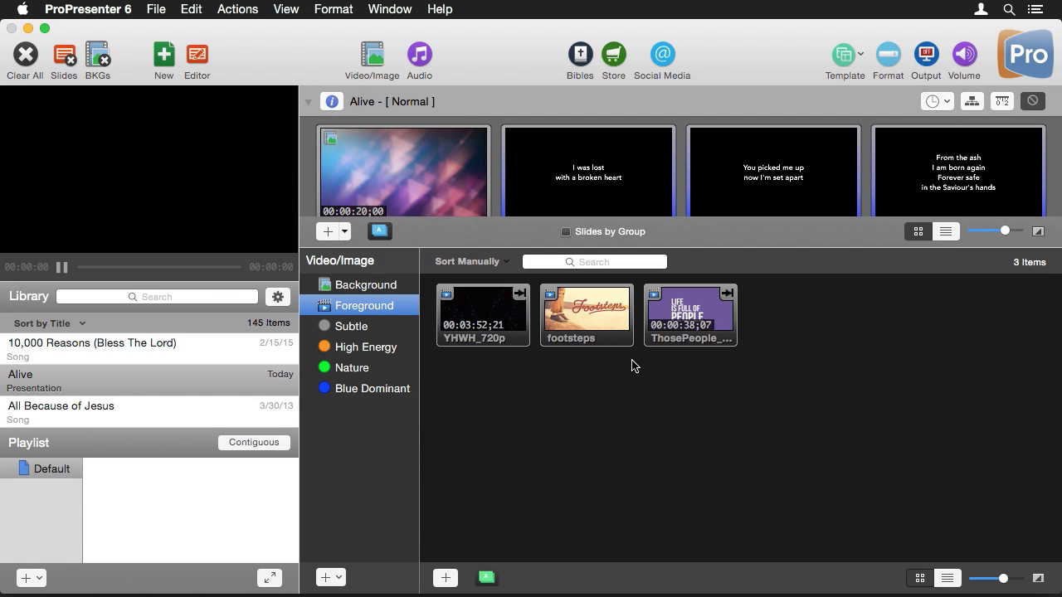
right_click(497, 324)
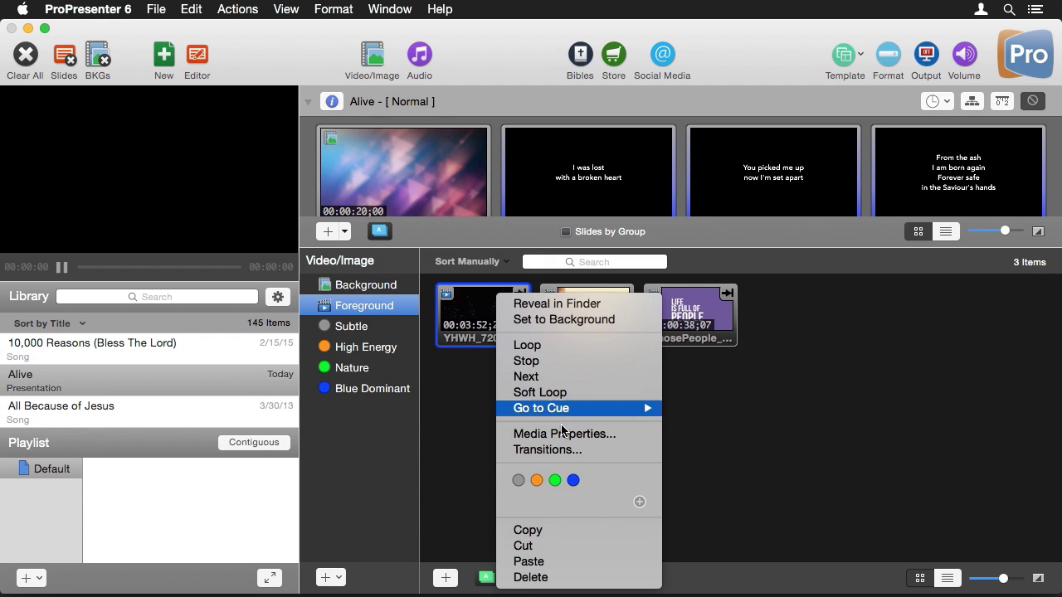
left_click(567, 452)
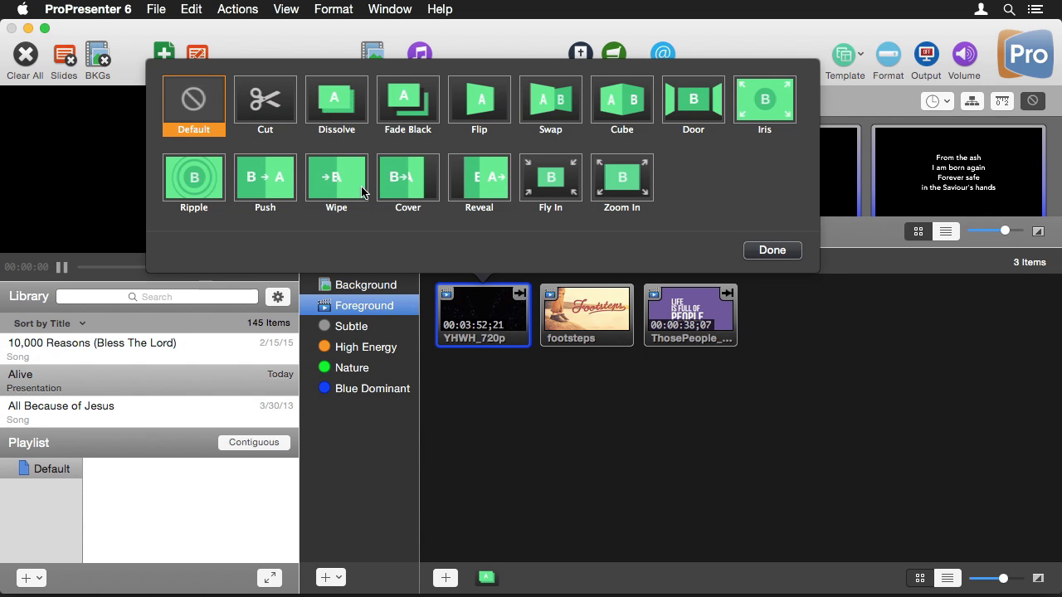
left_click(407, 104)
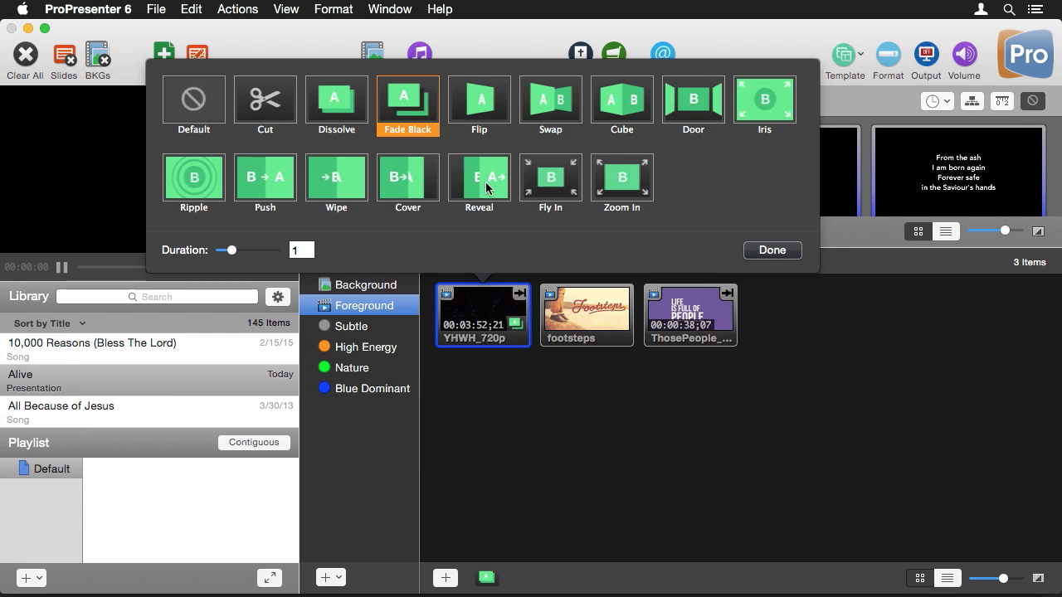
left_click(790, 249)
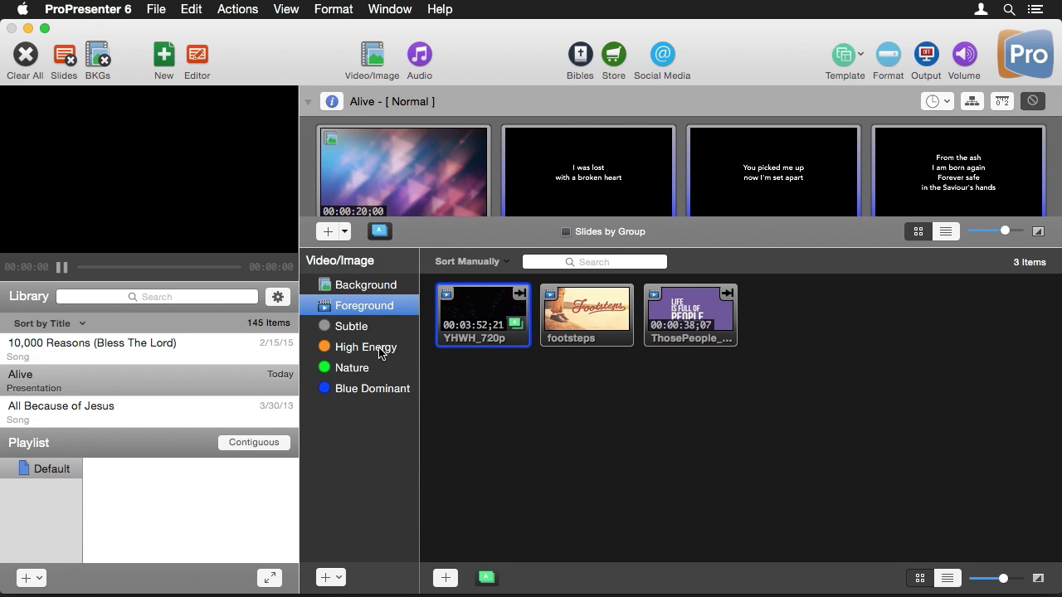
Step: Examine the media properties and the color and effect adjustments of the "Colorful Cosmos 08" background in the Cue Inspector
left_click(365, 286)
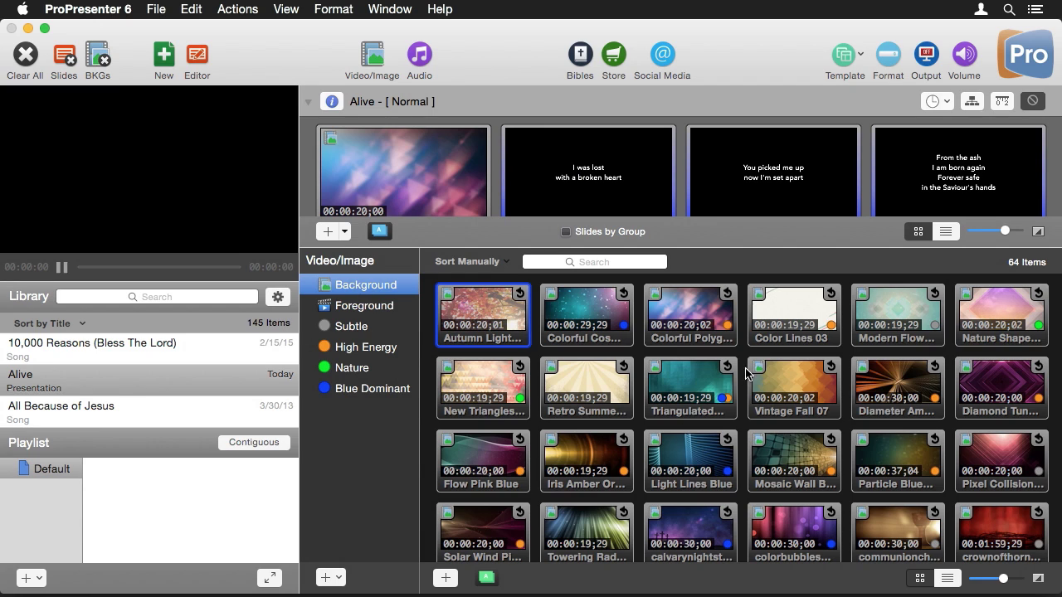
right_click(601, 329)
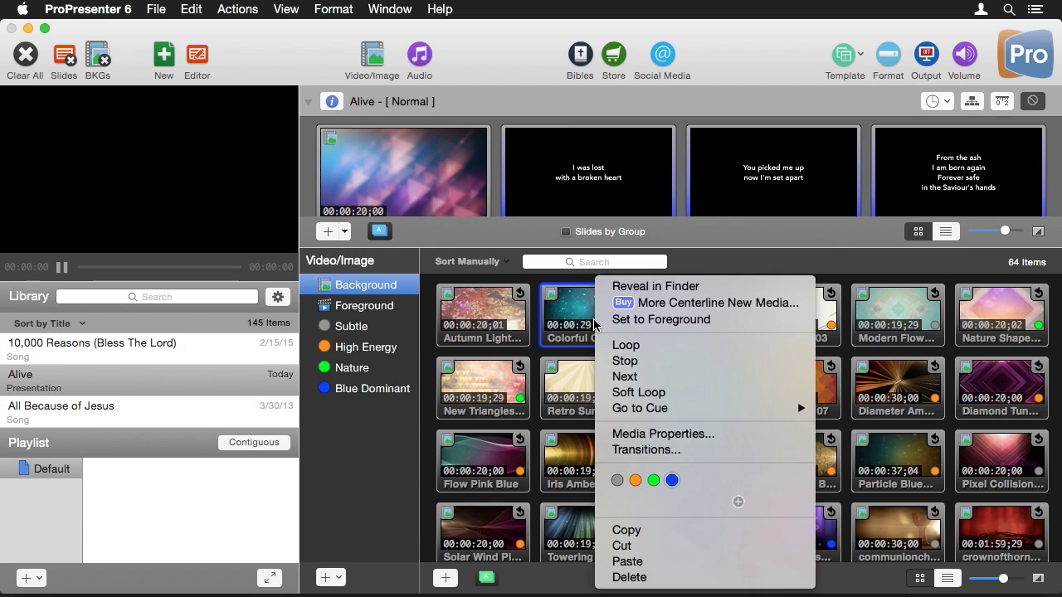
left_click(669, 433)
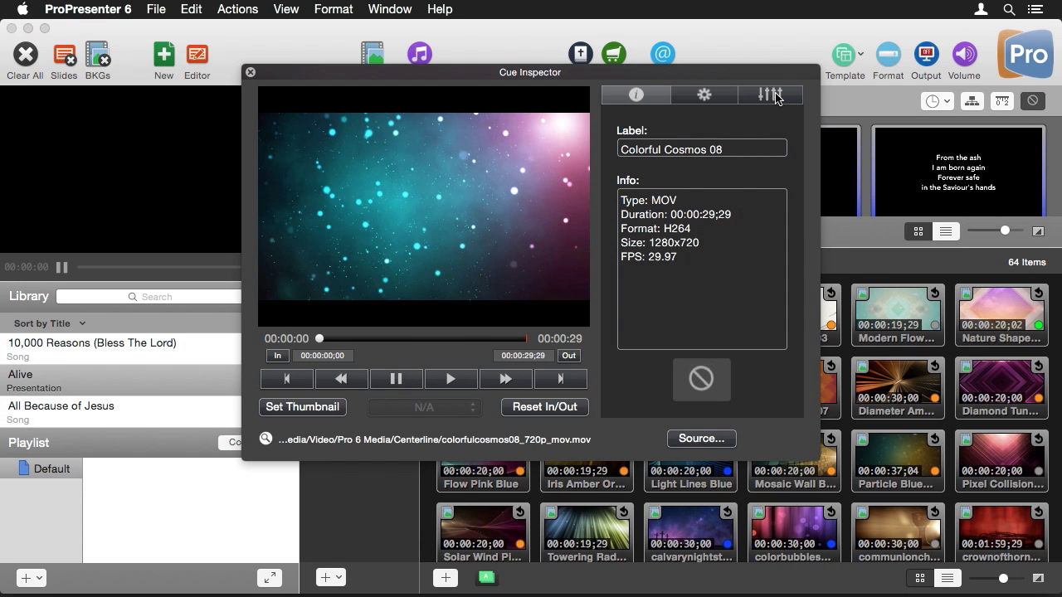
left_click(773, 95)
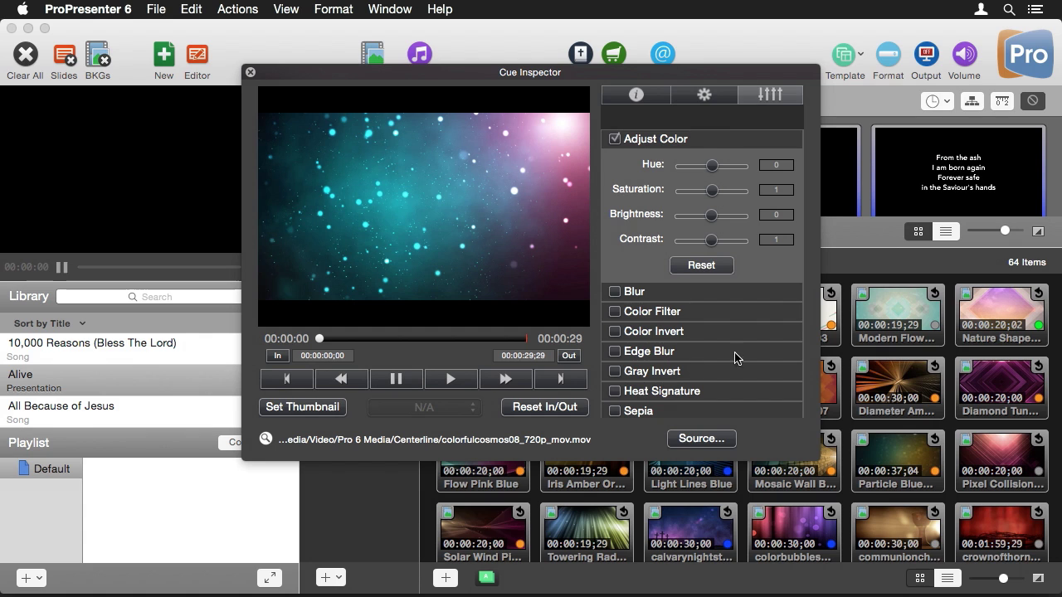
left_click(251, 73)
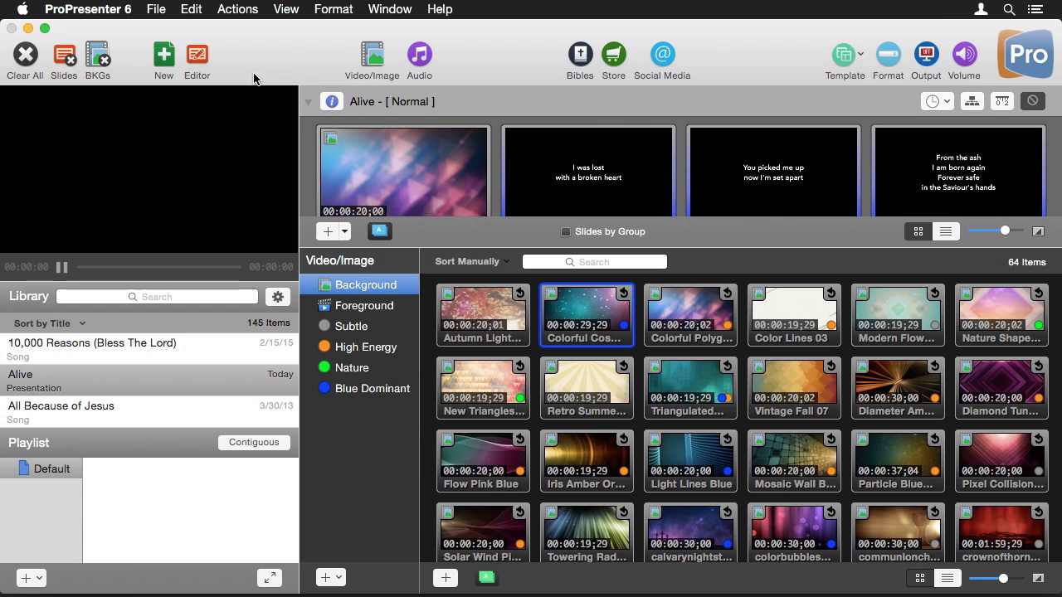
Step: Hide the video/image bin and start a new presentation named Amazing Grace with the Helvetica Full Page template from Lyrics Styles
left_click(373, 58)
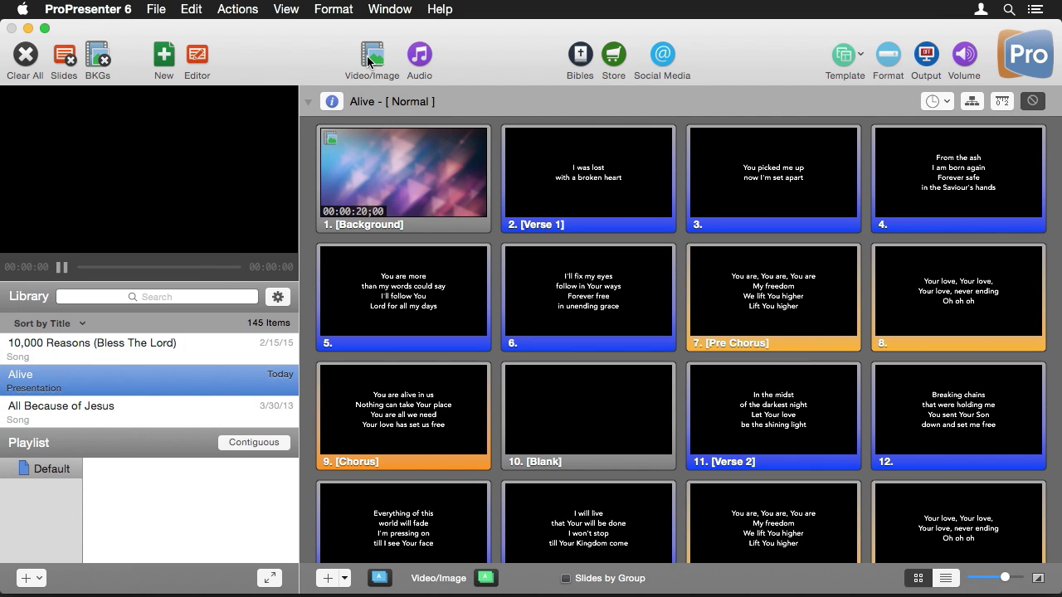
left_click(164, 56)
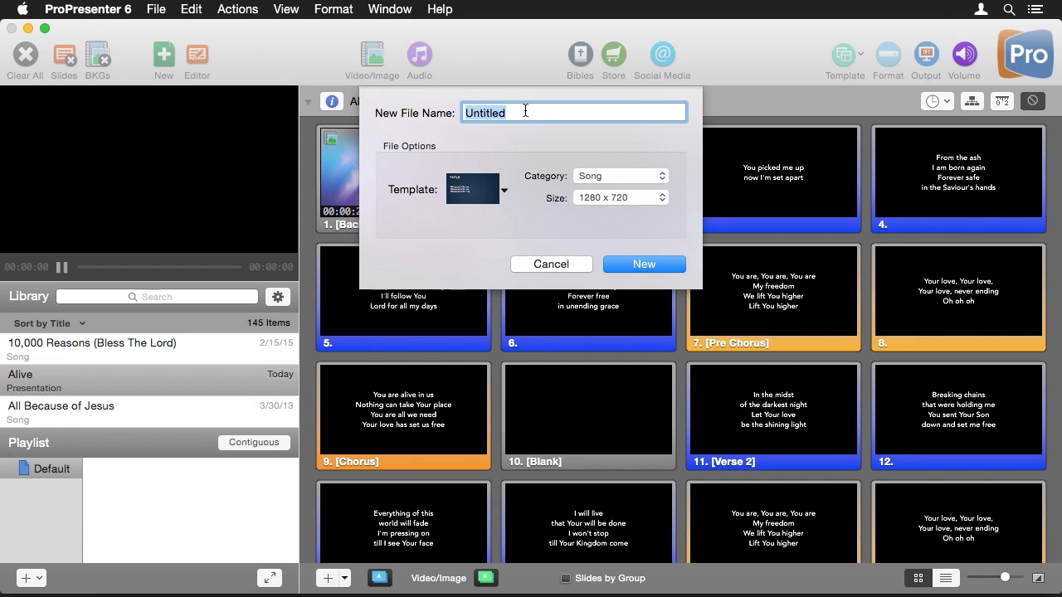
type("Amazing Grace")
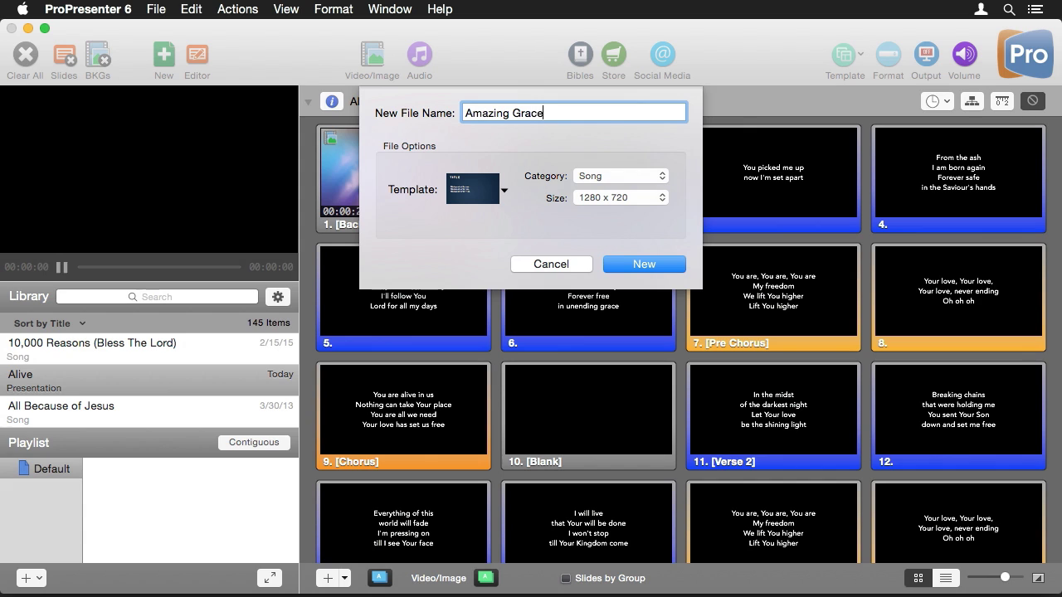
left_click(505, 189)
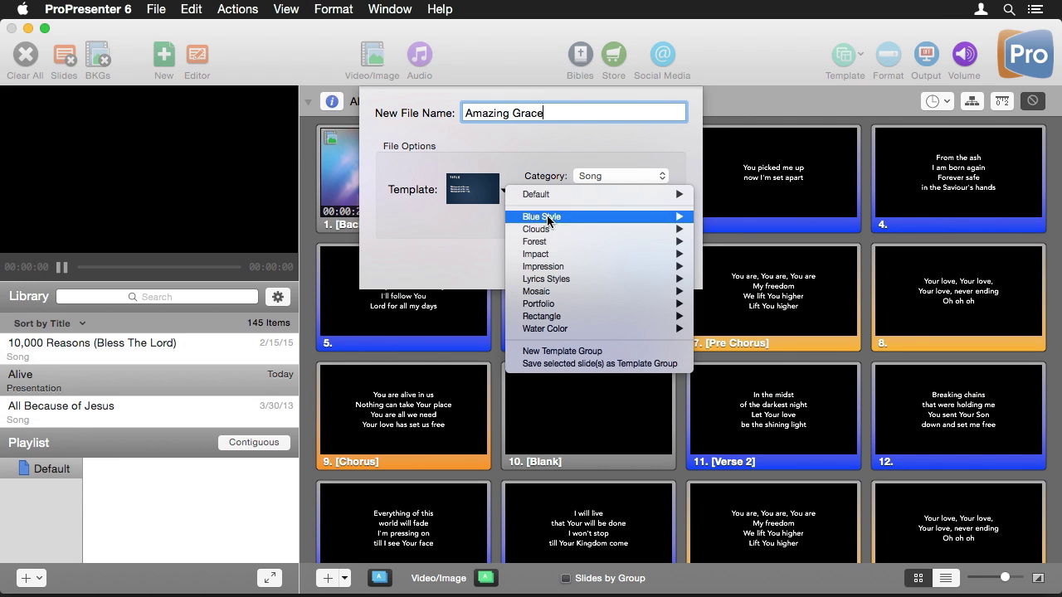
mouse_move(566, 278)
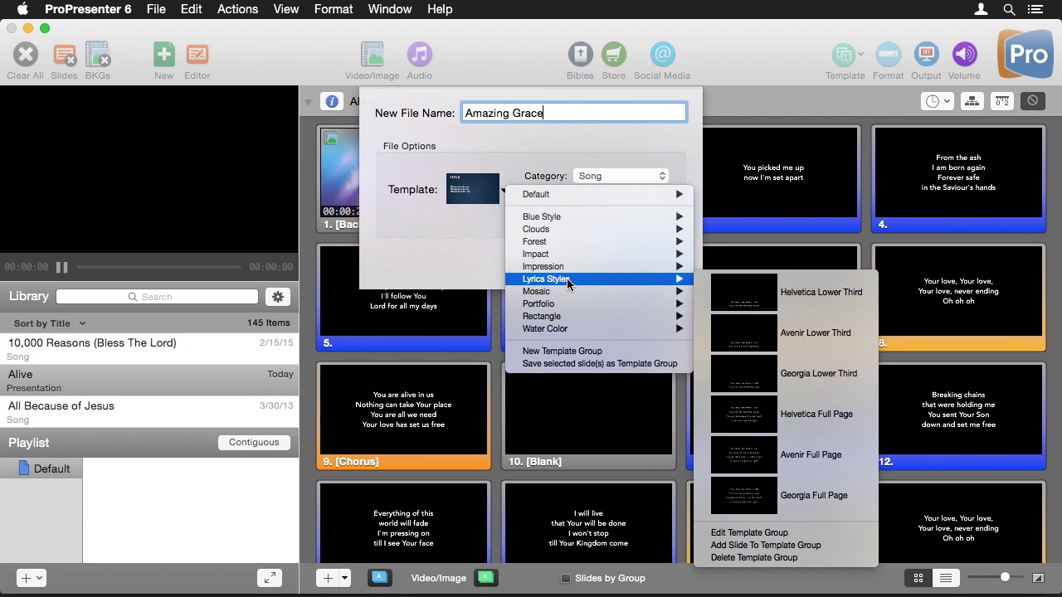
left_click(817, 414)
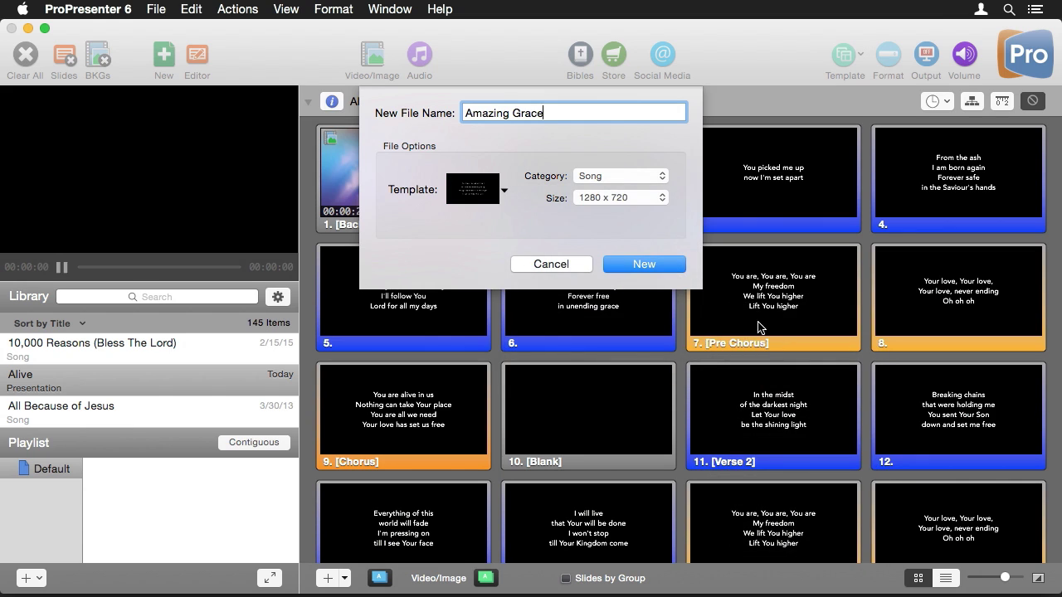
Step: Set the new file's category to Hymn, keep the 1280 x 720 size, and create the presentation
left_click(603, 178)
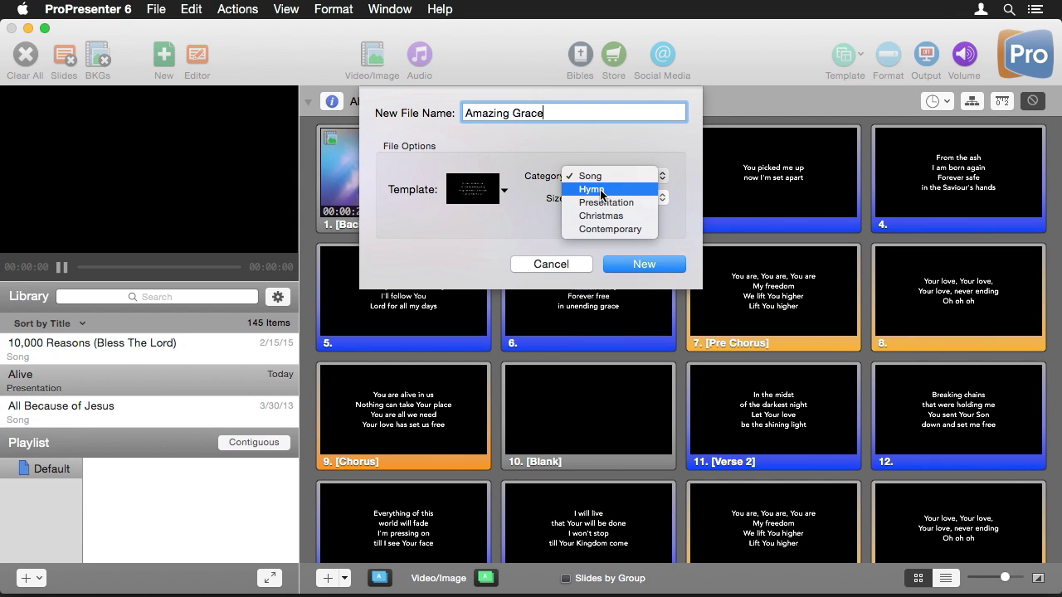
left_click(600, 191)
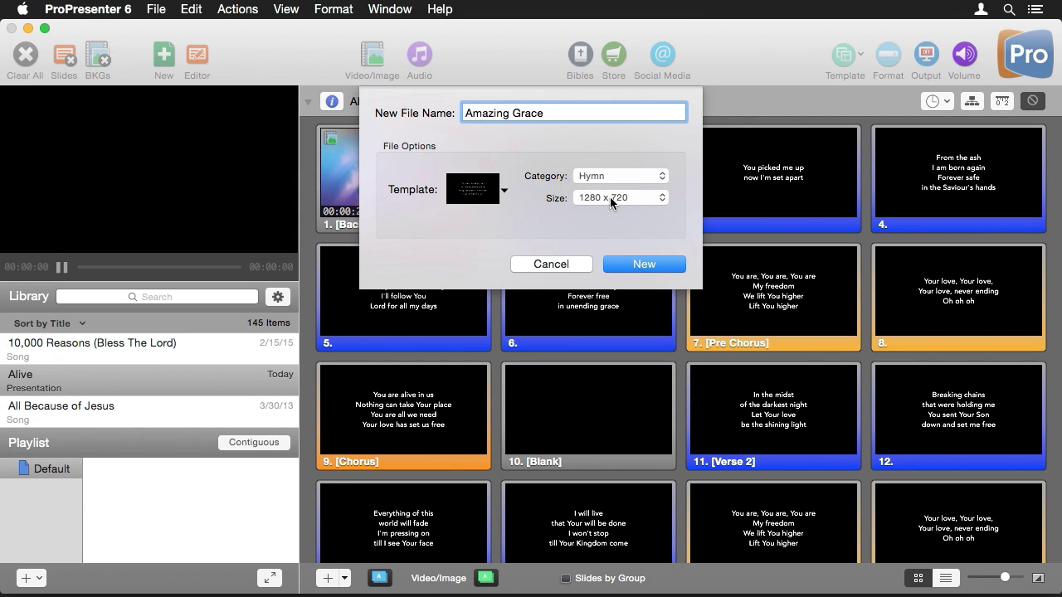
left_click(610, 197)
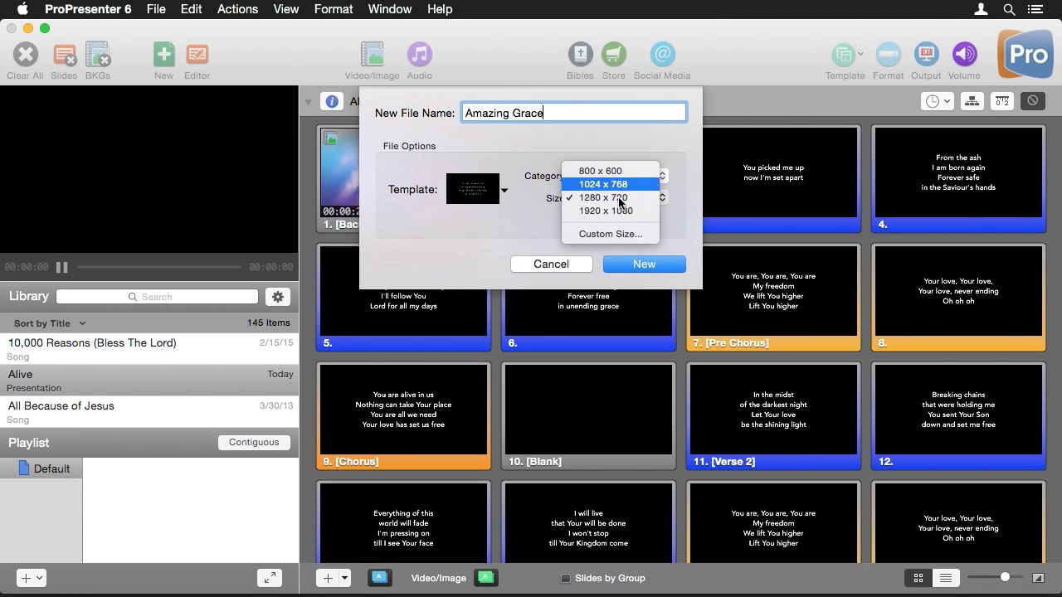
left_click(543, 217)
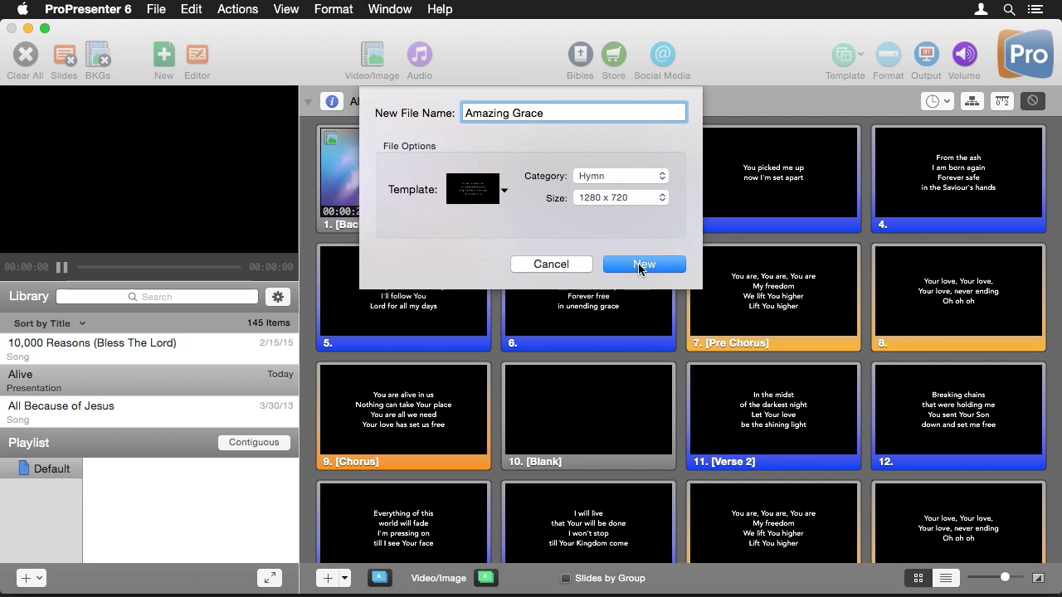
left_click(641, 264)
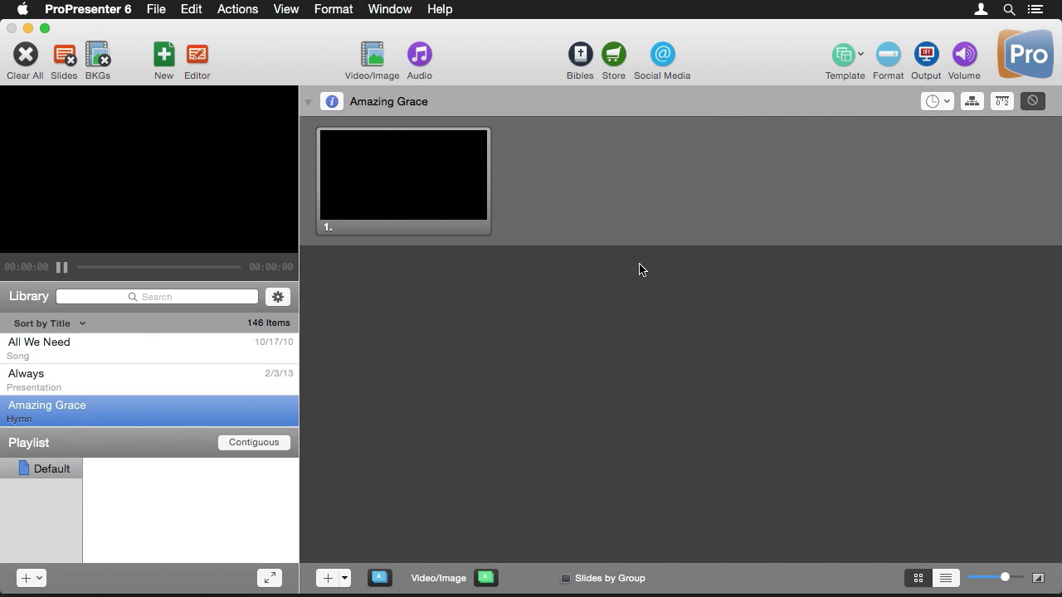
Step: In the slide editor, enter "Amazing grace, how sweet the sound" and "That saved a wretch like me" as two lines on the first slide
left_click(199, 56)
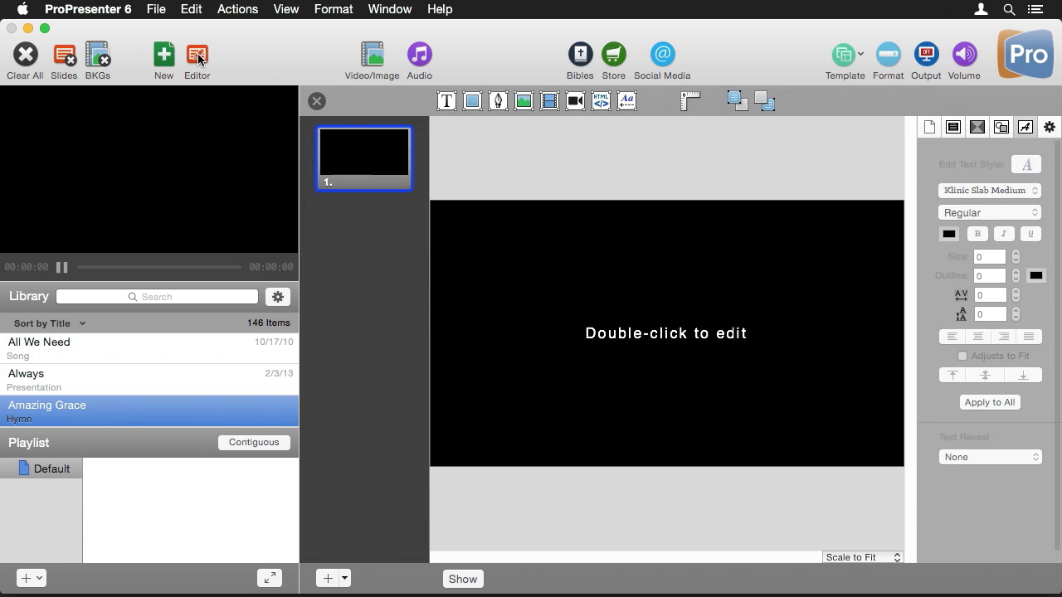
double_click(687, 335)
type("Ama")
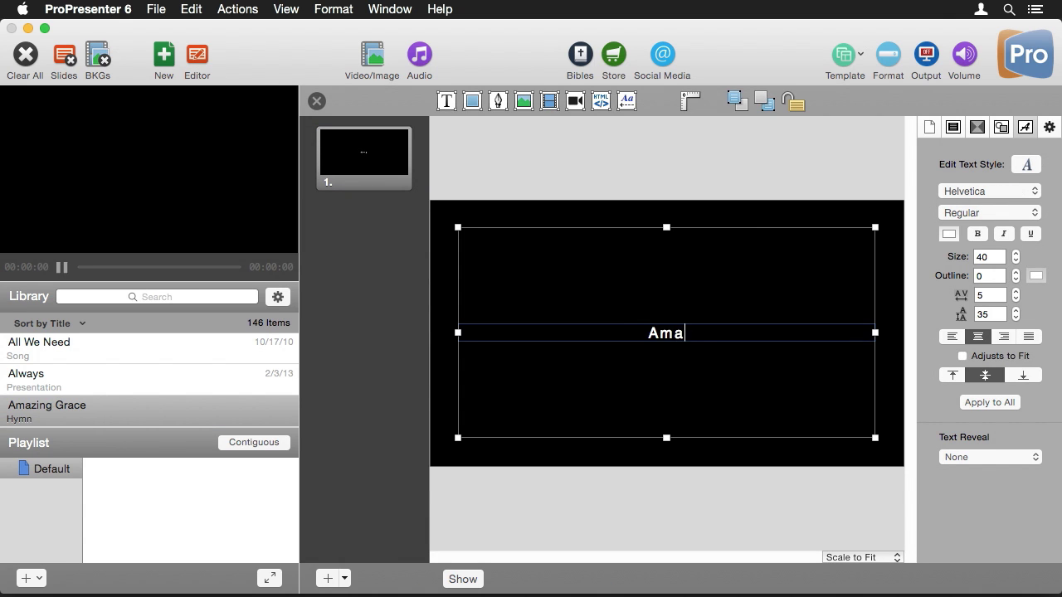
type("zing grace, ho")
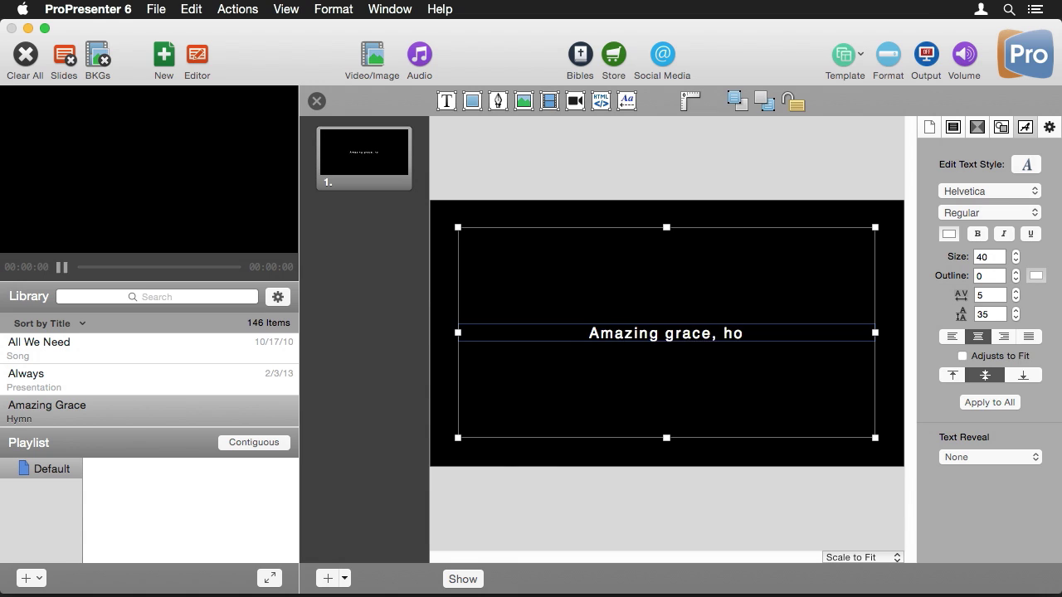
type("w sweet the sound")
key("Return")
type("That s")
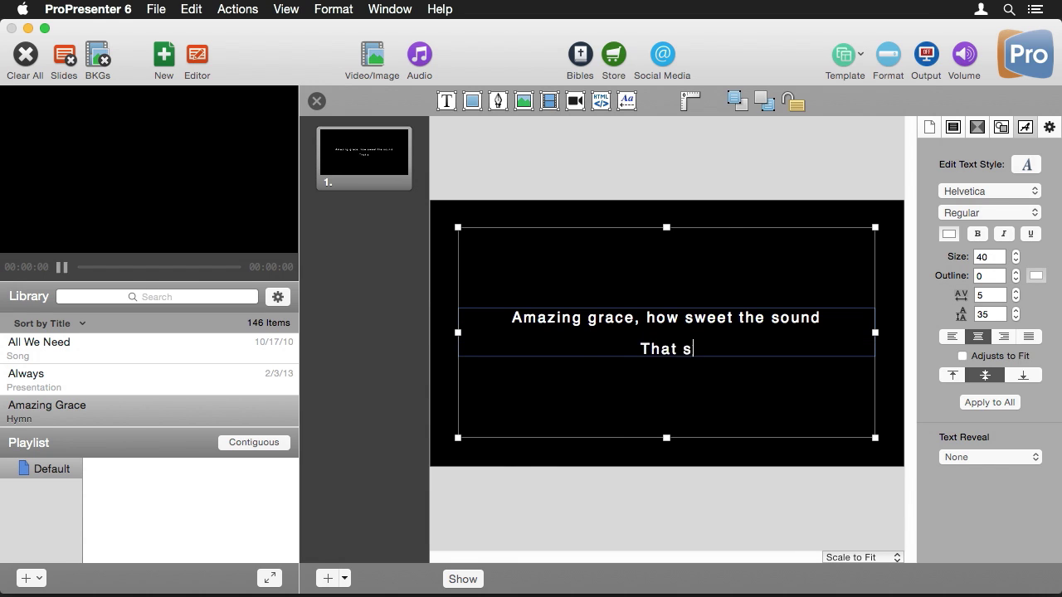
type("aved a wretch like me")
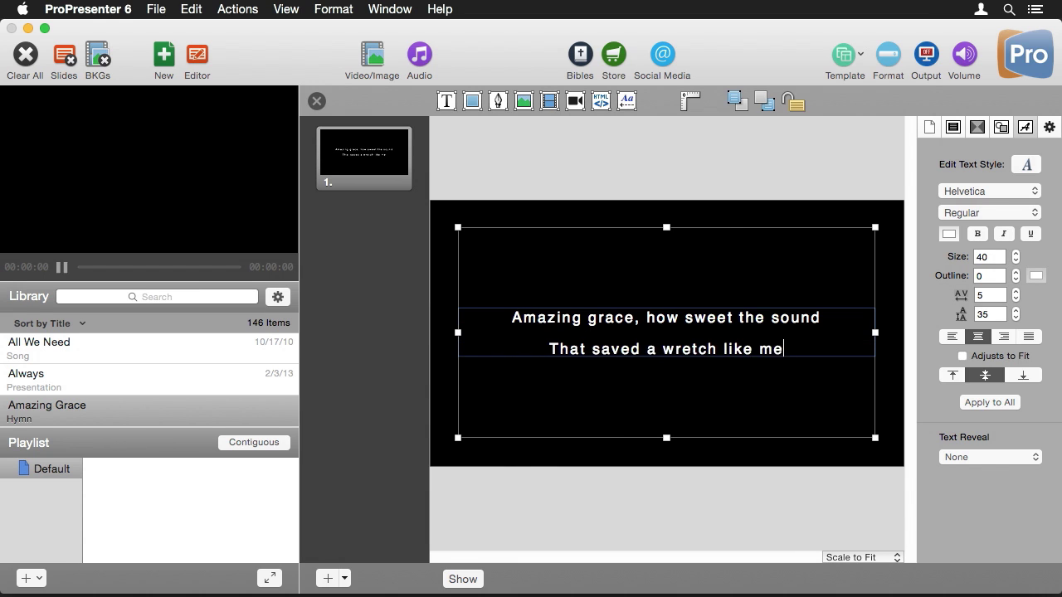
Step: Add the lines "I once was lost but now I'm found" and "Was blind but now I see" to the first slide
key("Return")
type("I once was l")
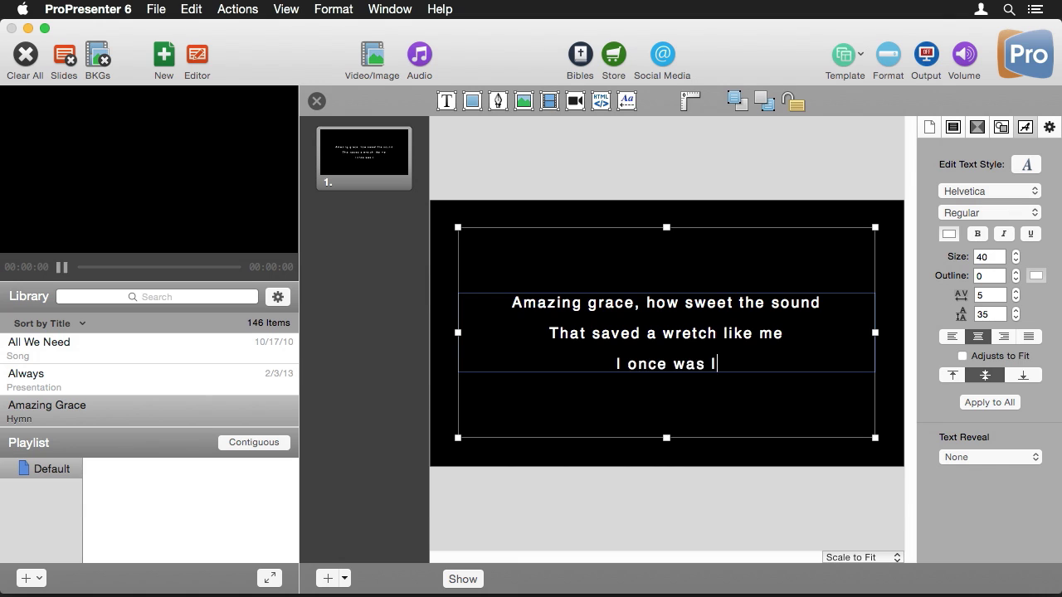
type("ost but now I'm found")
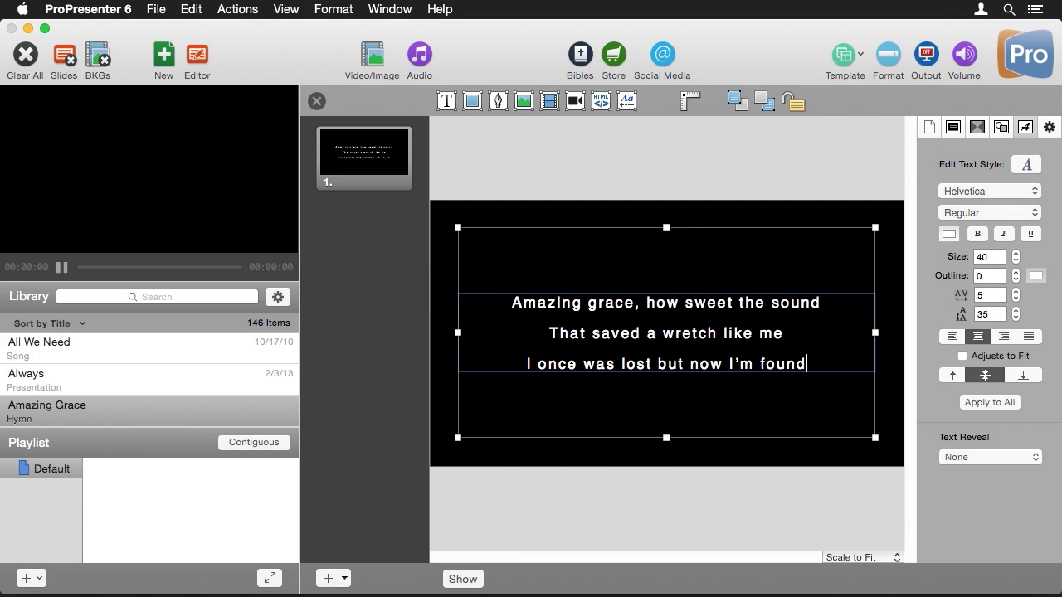
key("Return")
type("Was blind but now I see")
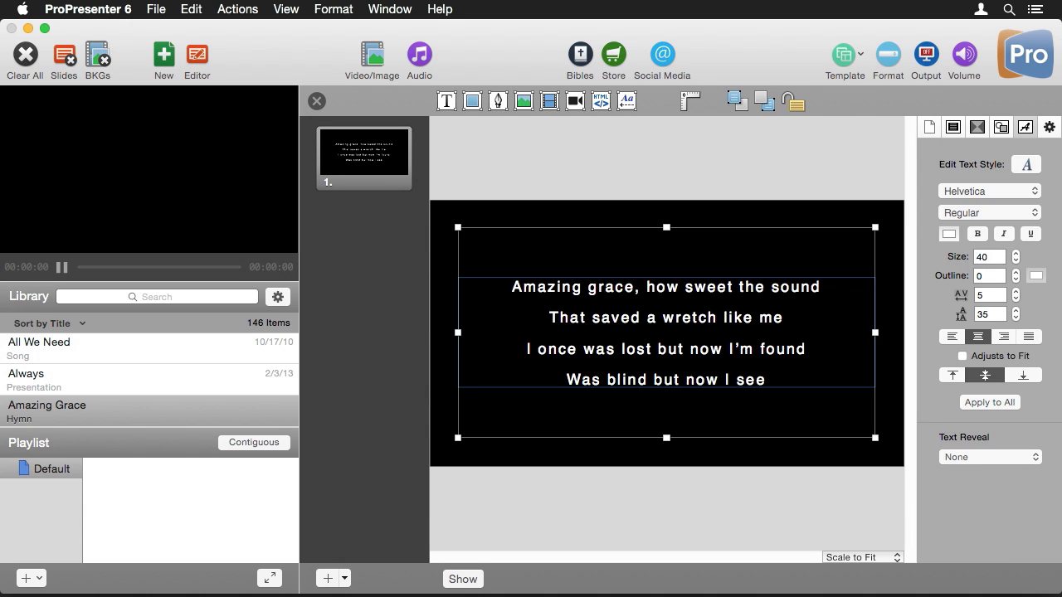
Step: Add a second slide with the lines "'Twas grace that taught my heart to fear" and "And grace my fears relieved"
left_click(327, 579)
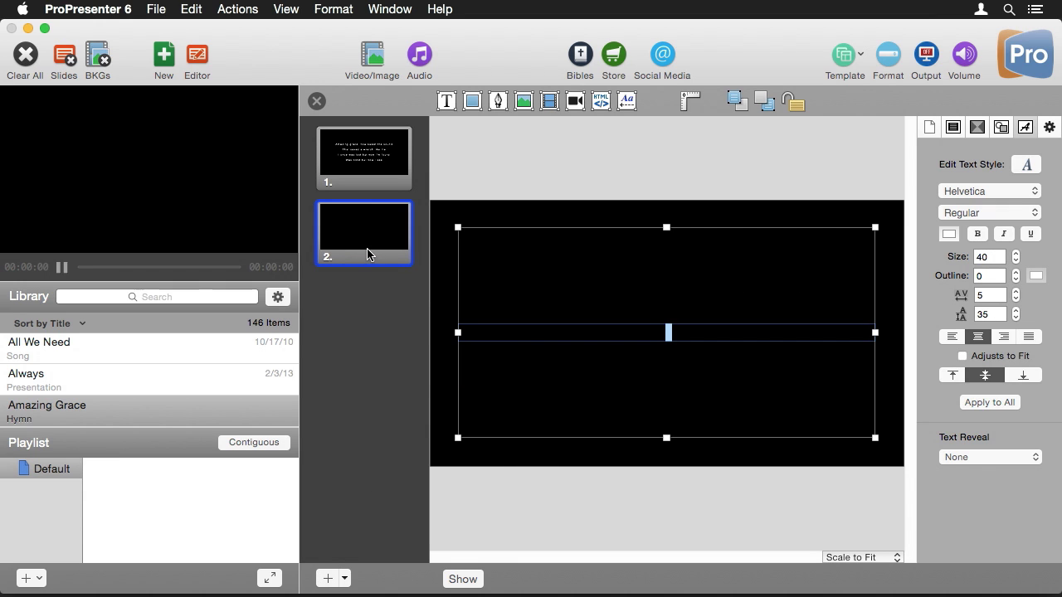
left_click(346, 579)
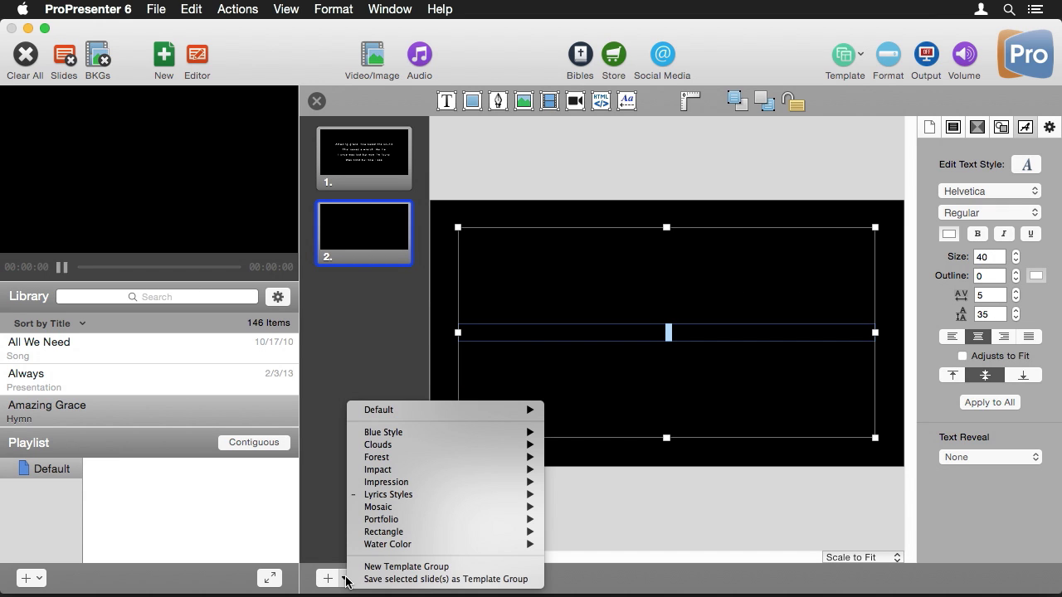
left_click(346, 347)
type("'Twas grace that taught my heart to fear")
key("Return")
type("And grace my fears relieved")
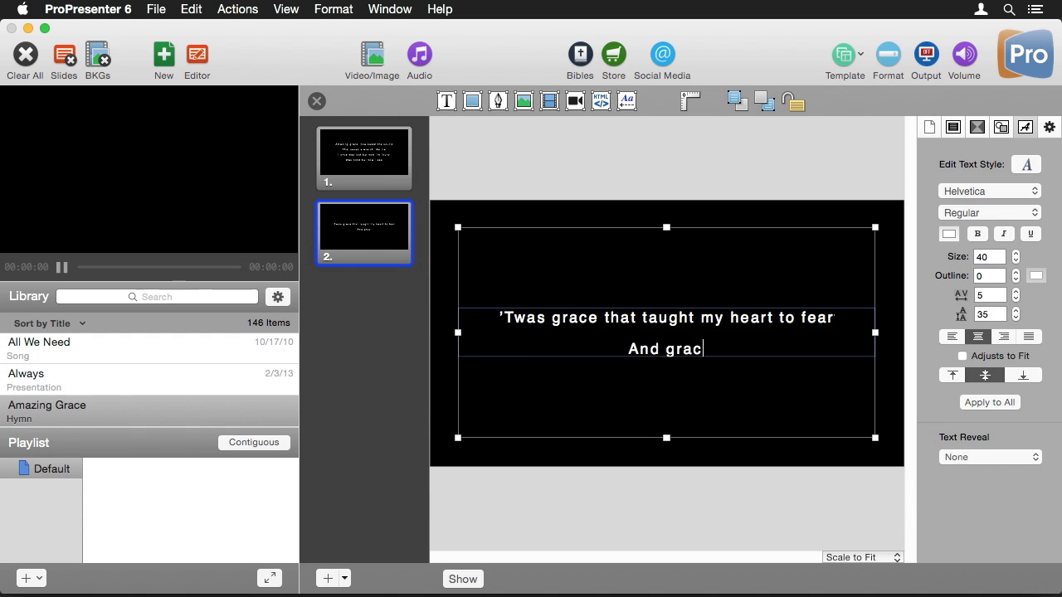
Step: Complete the second slide with the lines "How precious did that grace appear" and "The hour I first believed"
key("Return")
type("How precious did that grace appear")
key("Return")
type("The hour I first believed")
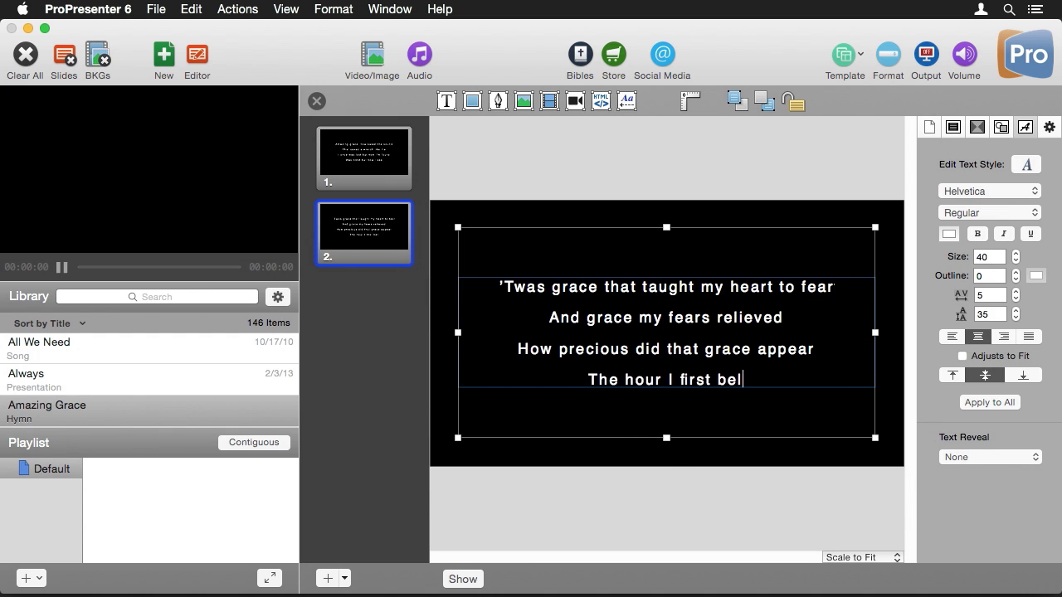
Step: Add a third slide with the lines "The Lord has promised good to me" and "His word my hope secures"
key("super+n")
type("The Lord has promised good to me")
key("Return")
type("His word my hope secures")
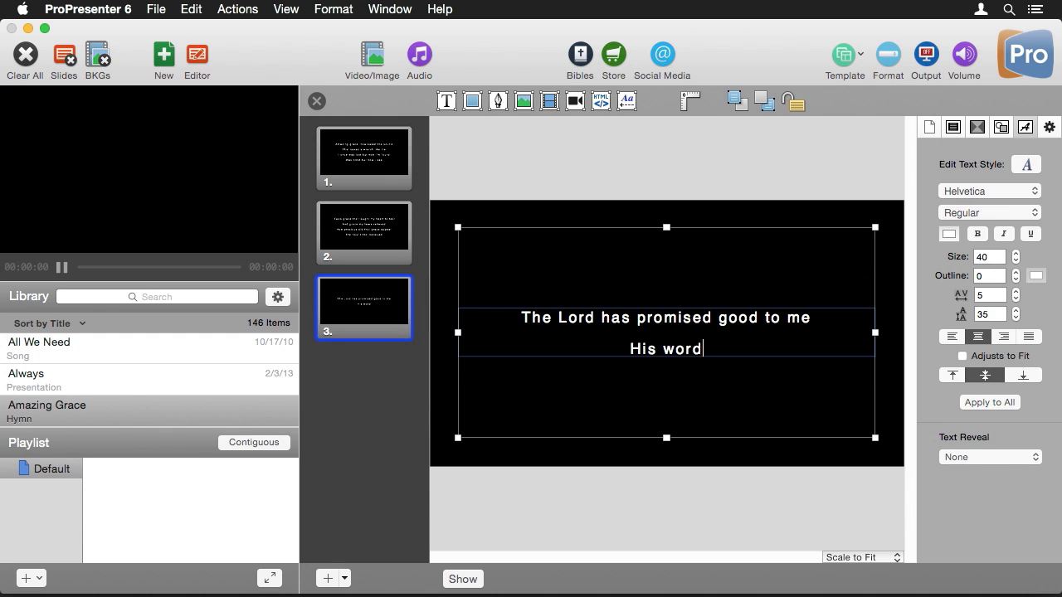
Step: Complete the third slide with "He will my shield and portion be" and "As long as life endures", and close the slide editor
key("Return")
type("He will my shield and portion be")
key("Return")
type("As long as life endures")
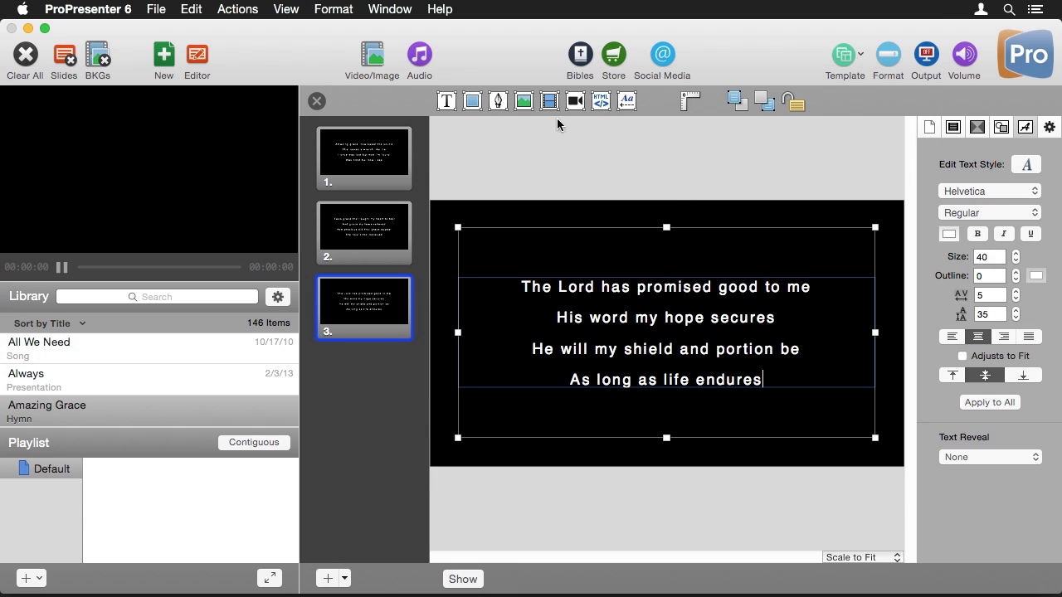
left_click(316, 102)
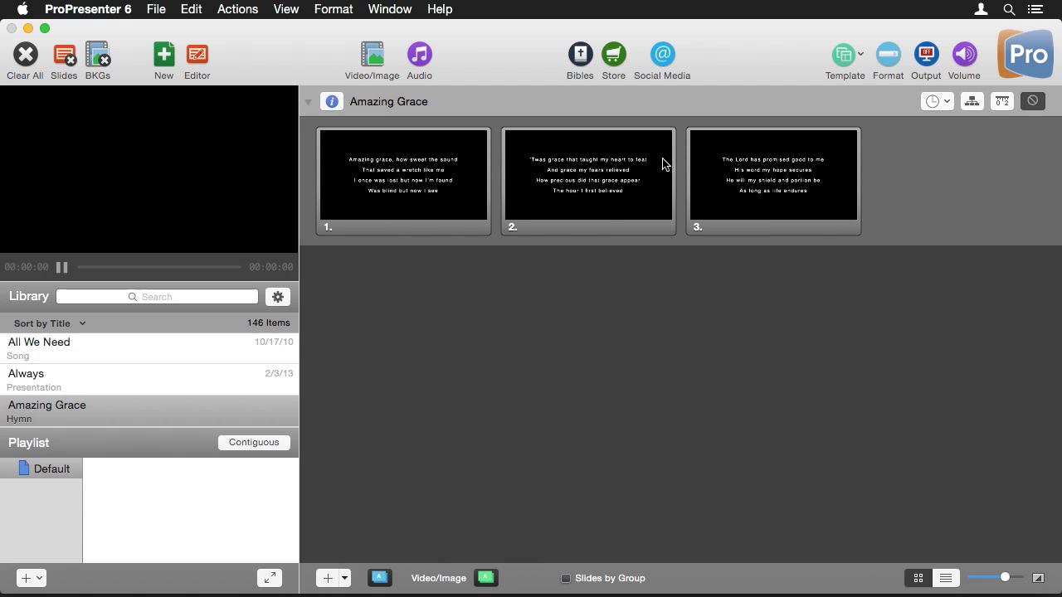
Step: Assign the three lyric slides to separate groups labelled Verse 1, Verse 2 and Verse 3 in order
right_click(407, 177)
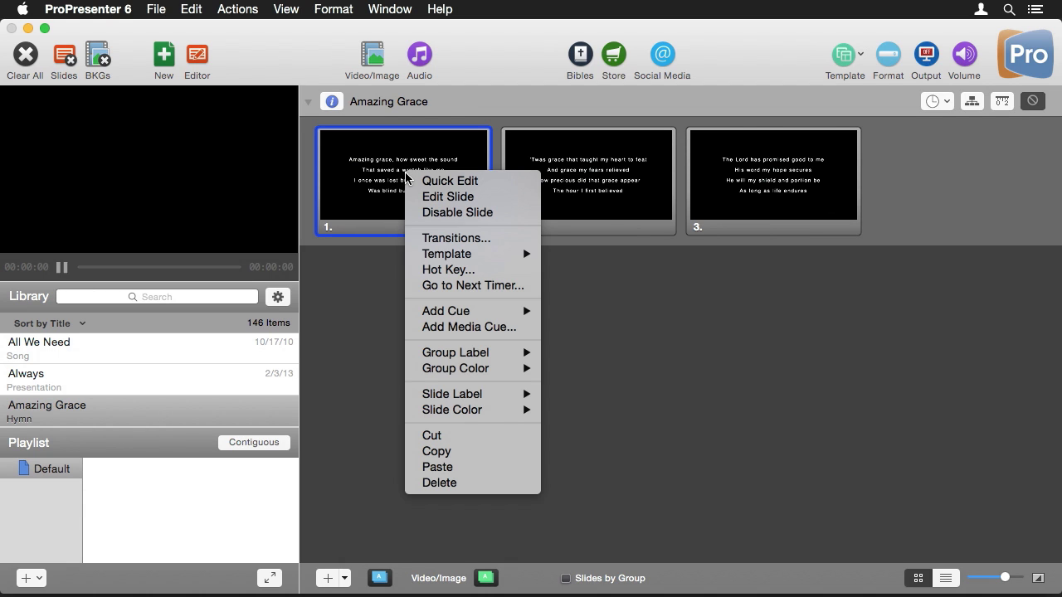
mouse_move(503, 356)
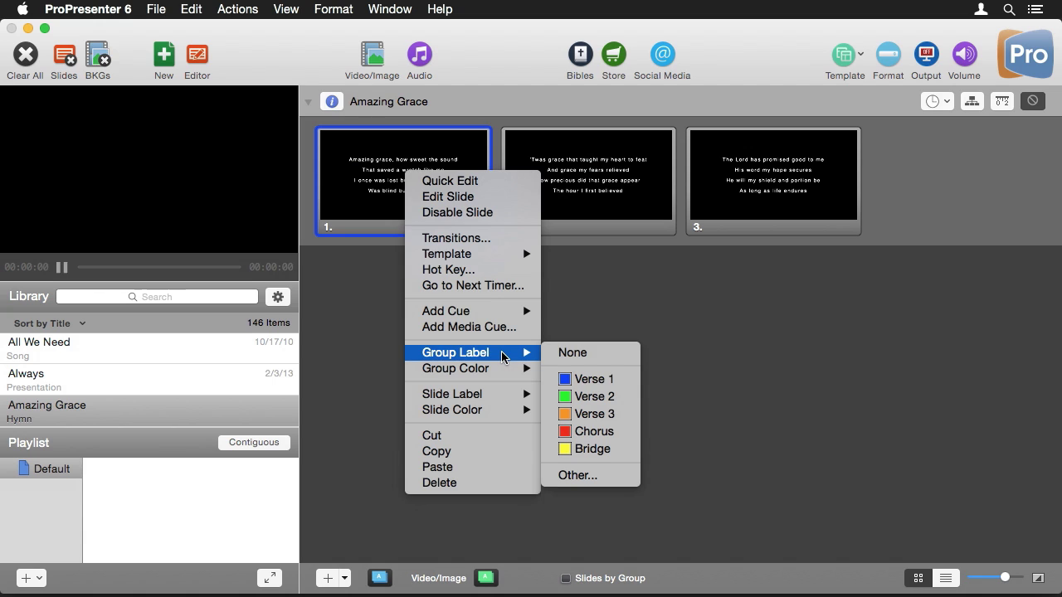
left_click(614, 387)
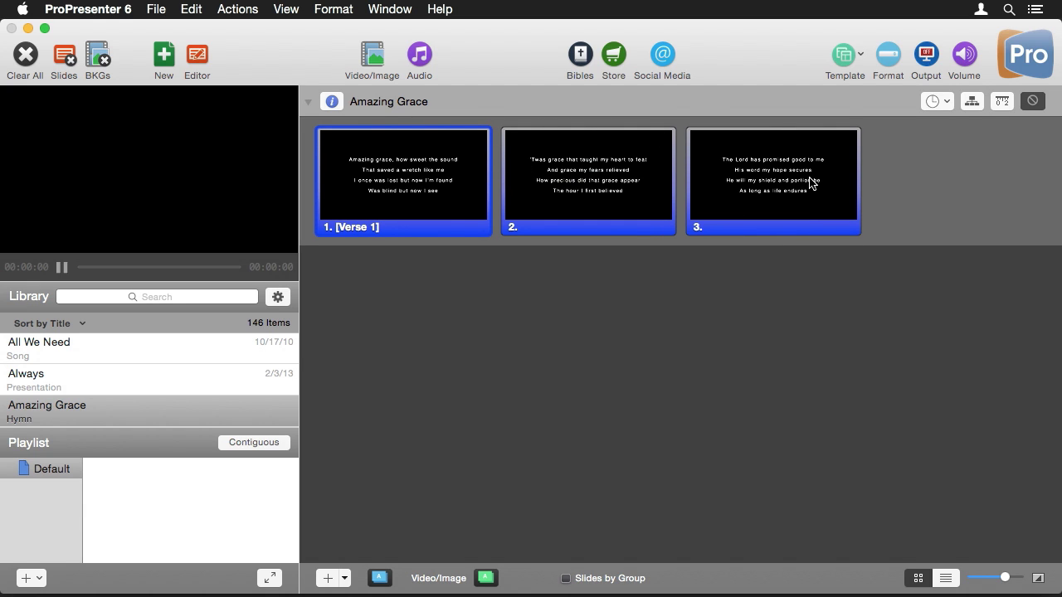
right_click(605, 186)
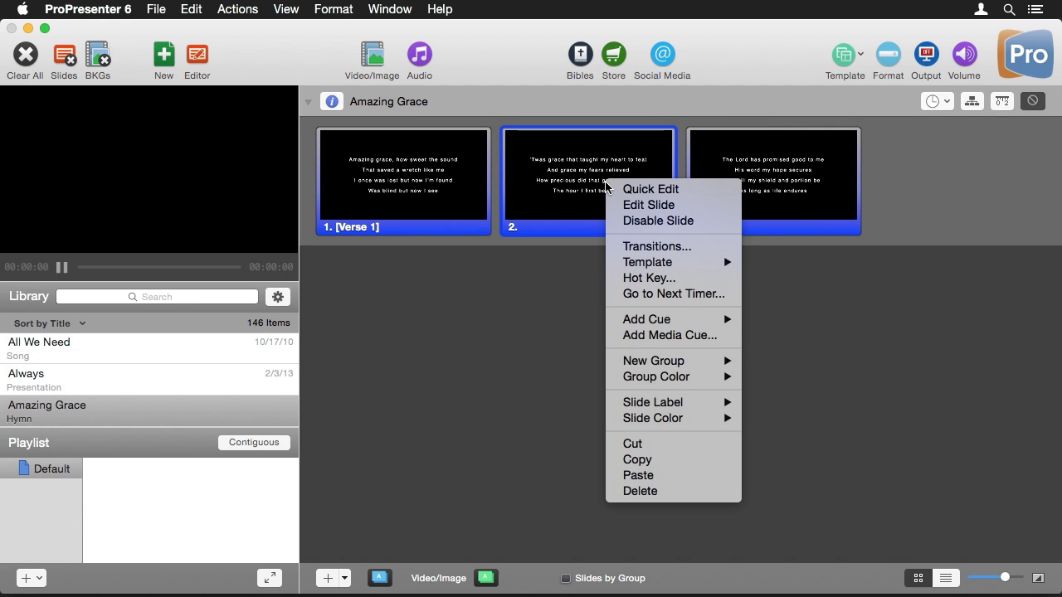
mouse_move(690, 364)
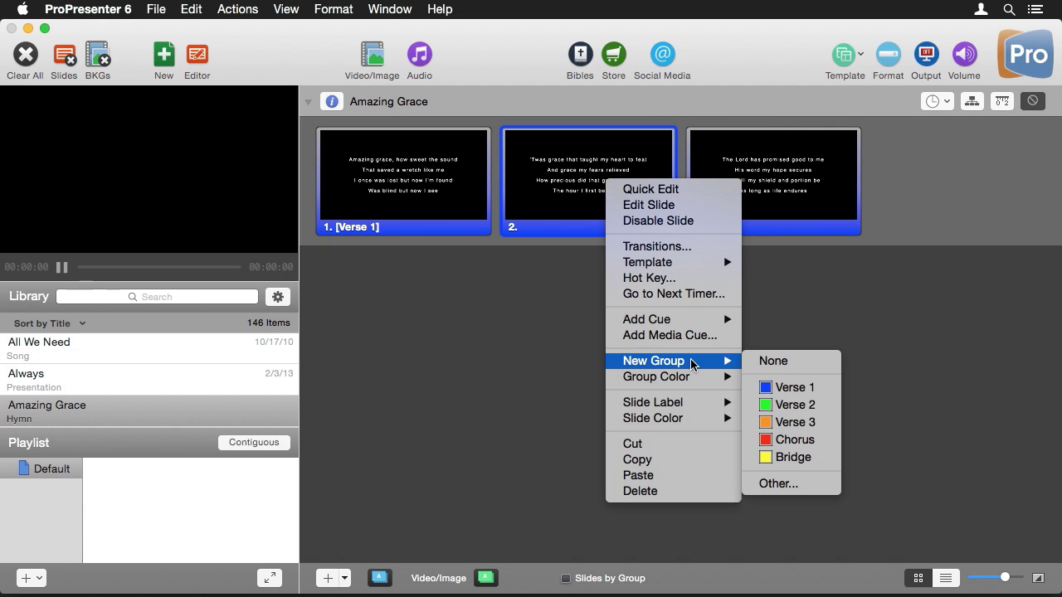
left_click(794, 405)
right_click(794, 202)
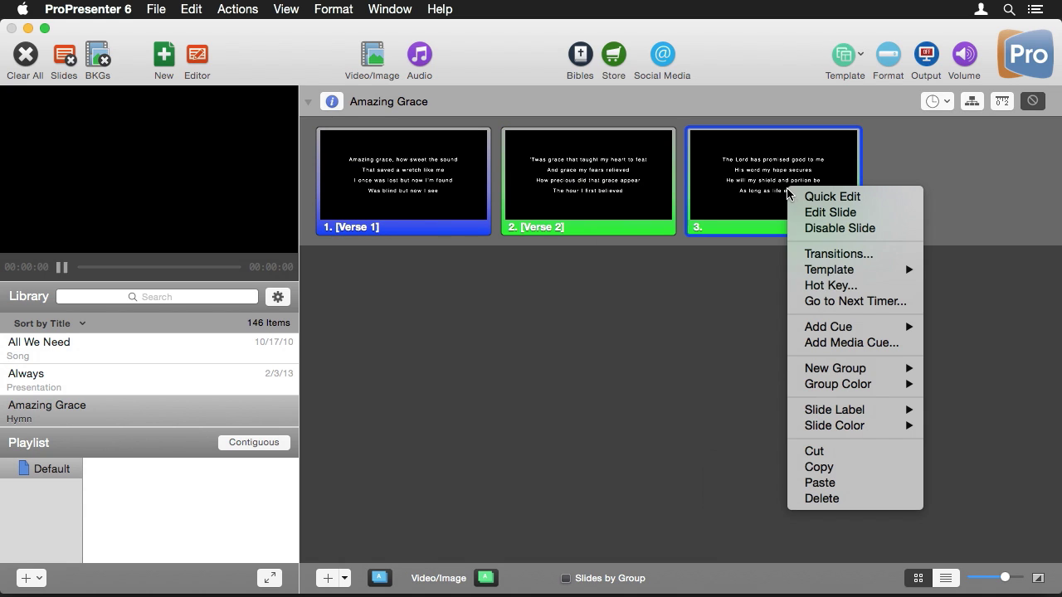
mouse_move(847, 368)
left_click(977, 430)
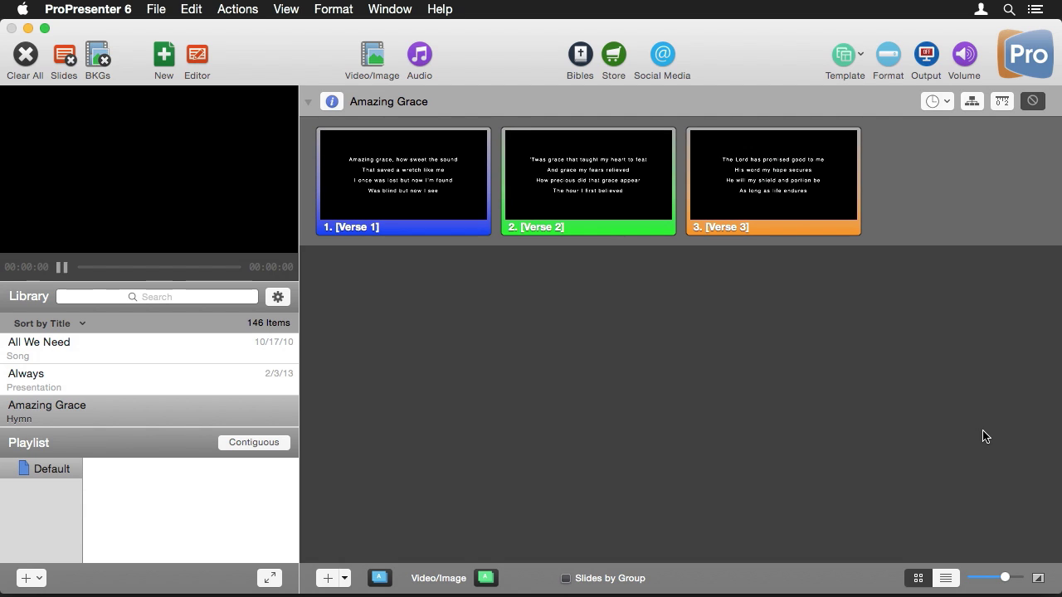
Step: Show the arrangement options for Amazing Grace and create a new arrangement named Traditional
left_click(972, 103)
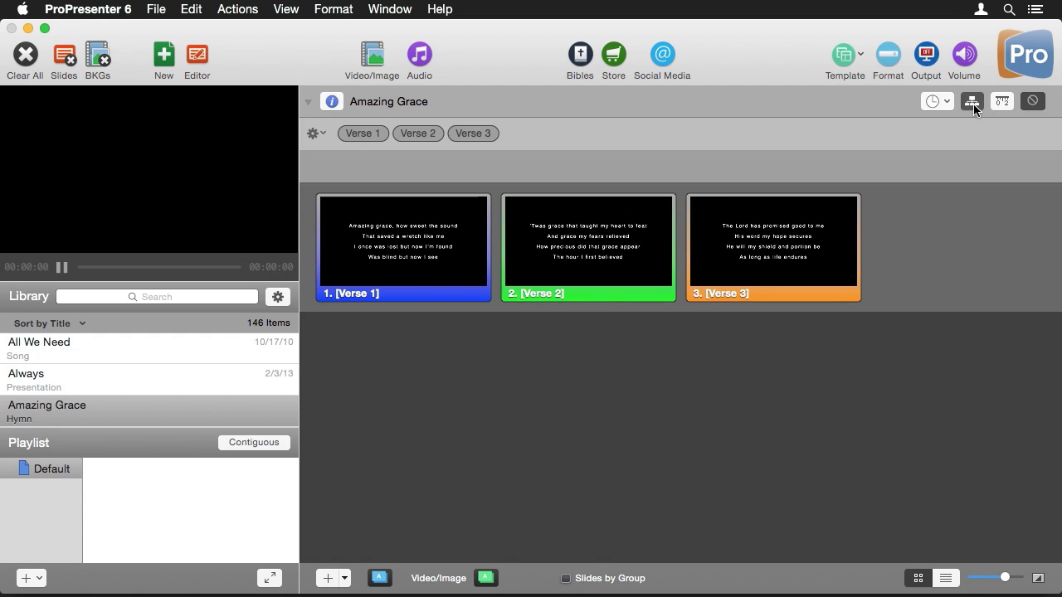
left_click(317, 133)
left_click(345, 175)
type("Traditiona")
left_click(615, 208)
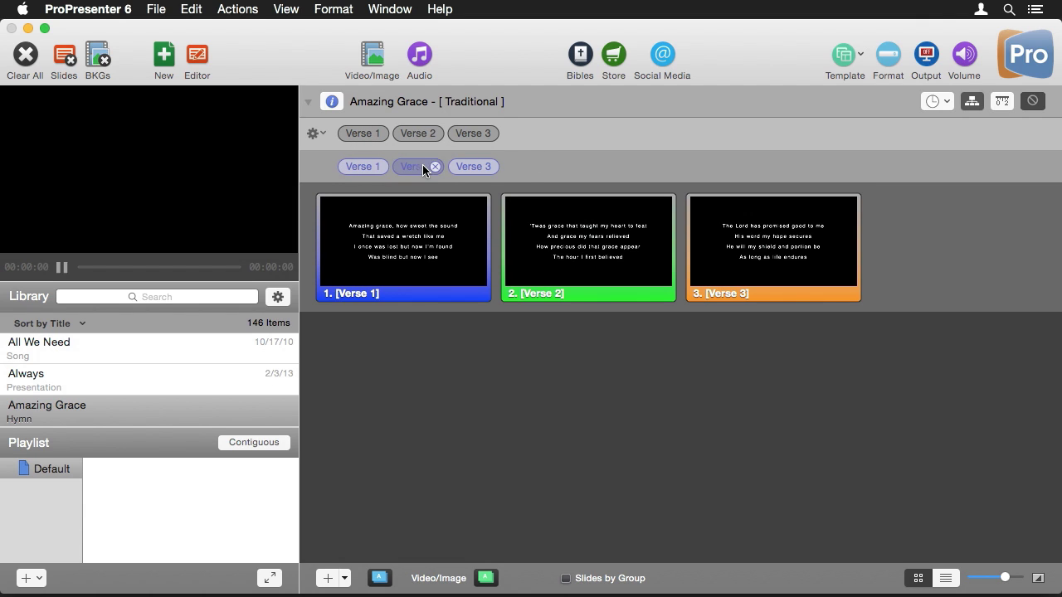
Step: Add Verse 1 again at the end of the Traditional arrangement, and switch back to the Master arrangement
left_click_drag(380, 130, 542, 167)
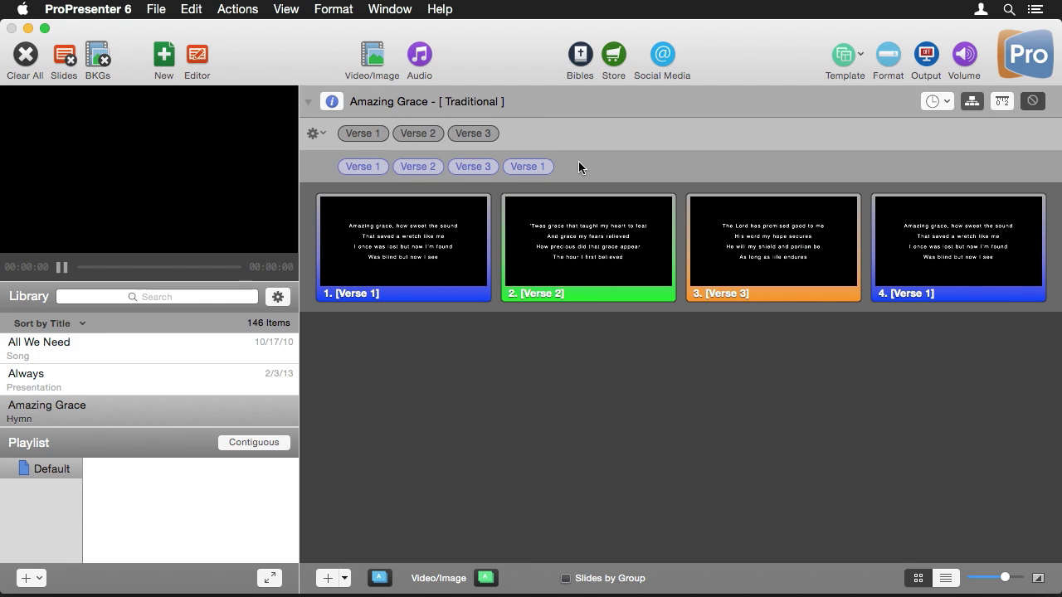
mouse_move(533, 168)
left_click(315, 133)
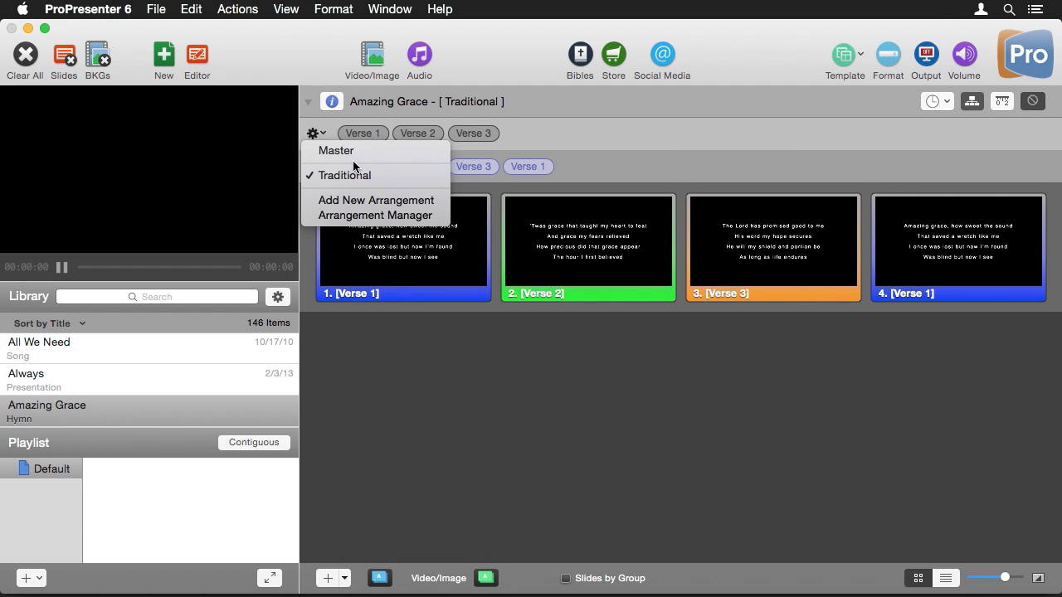
left_click(349, 151)
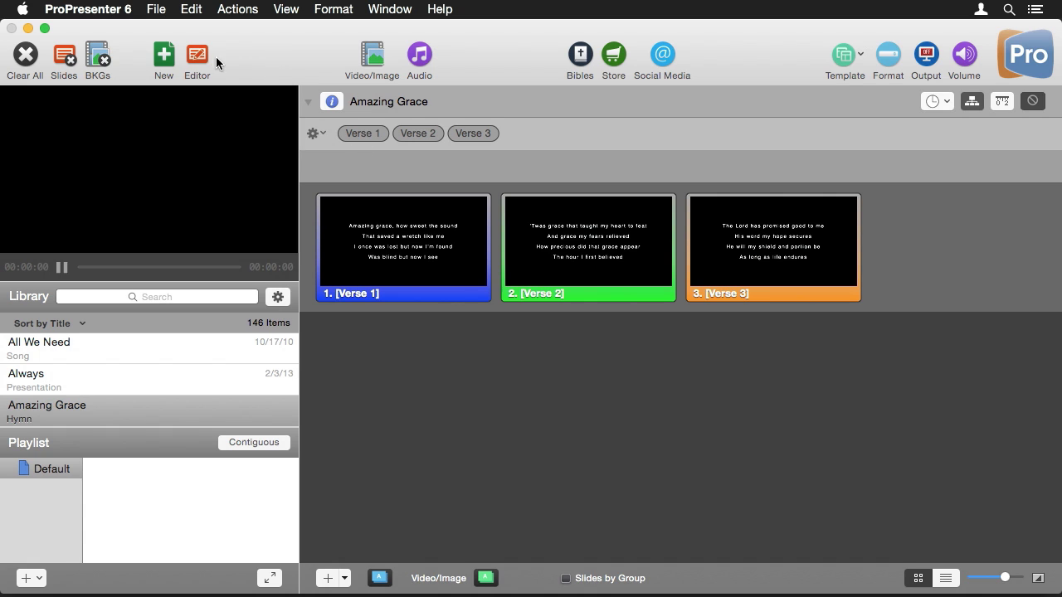
Step: In the slide editor, add a fourth slide after Verse 3 and assign it to a new Chorus group
left_click(193, 56)
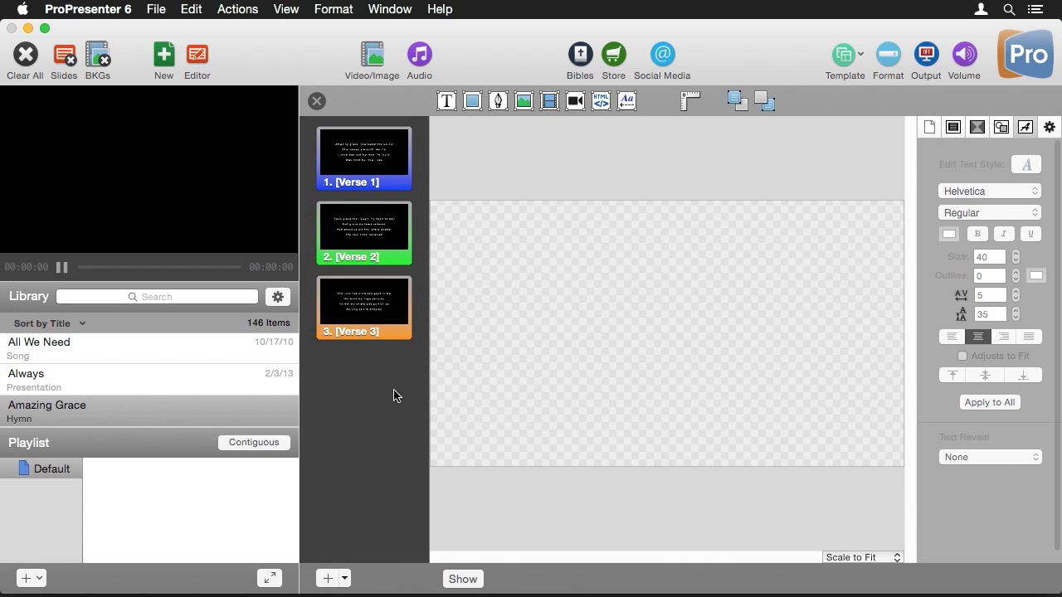
left_click(372, 331)
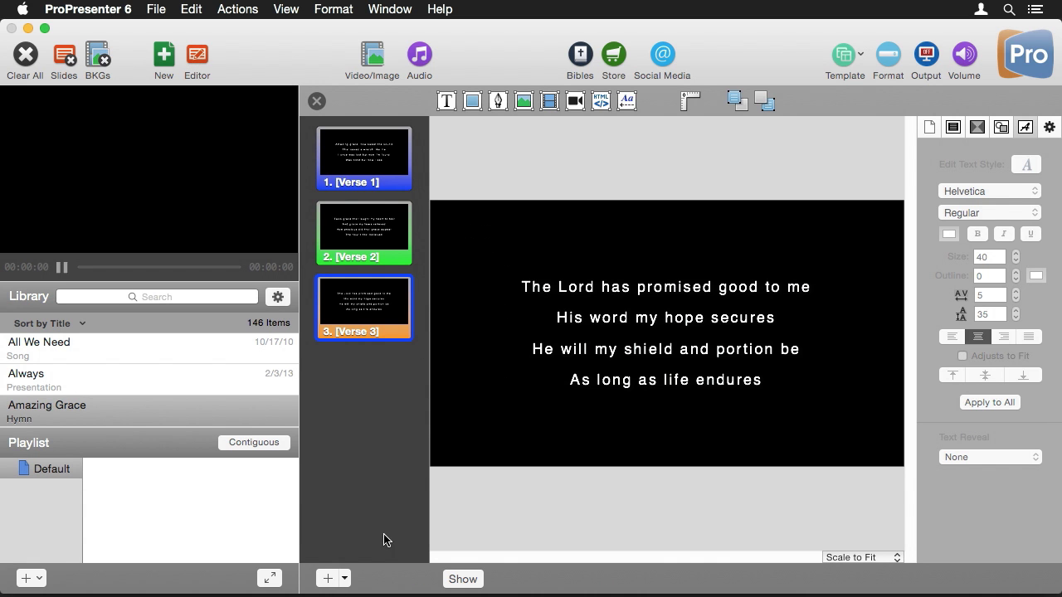
left_click(330, 578)
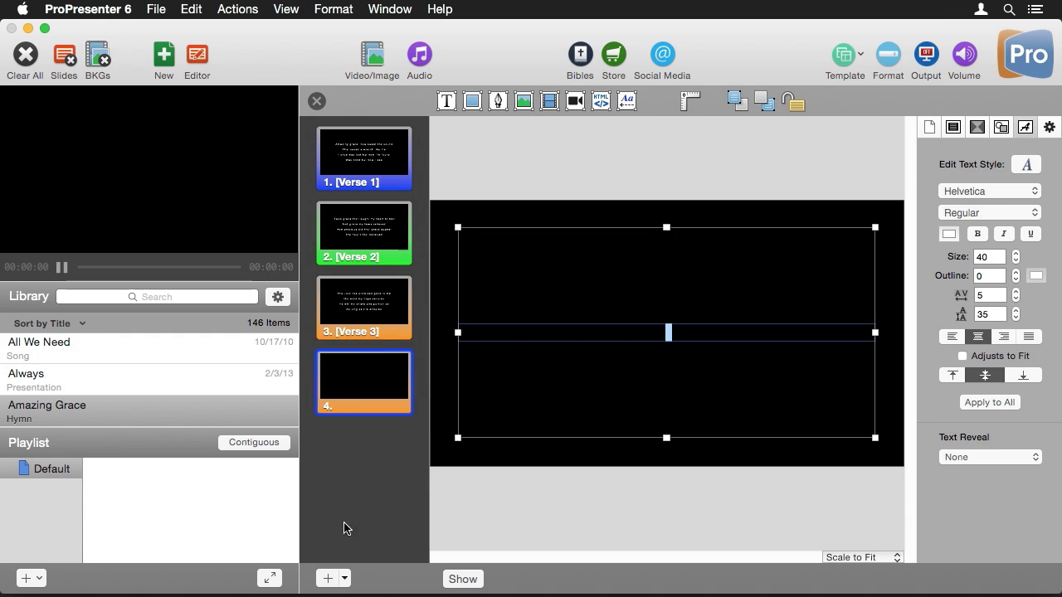
right_click(375, 386)
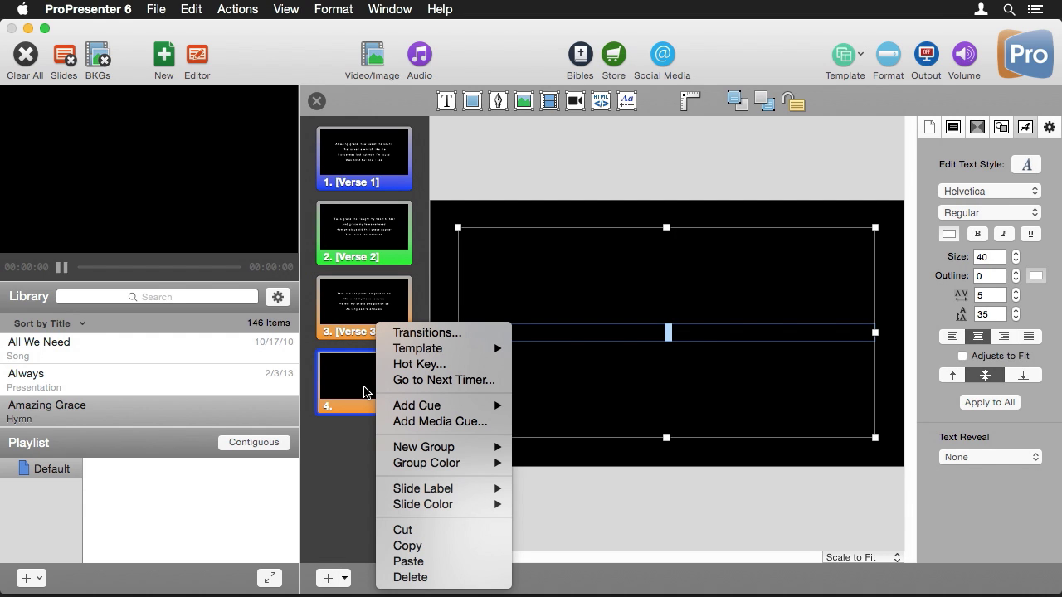
mouse_move(477, 448)
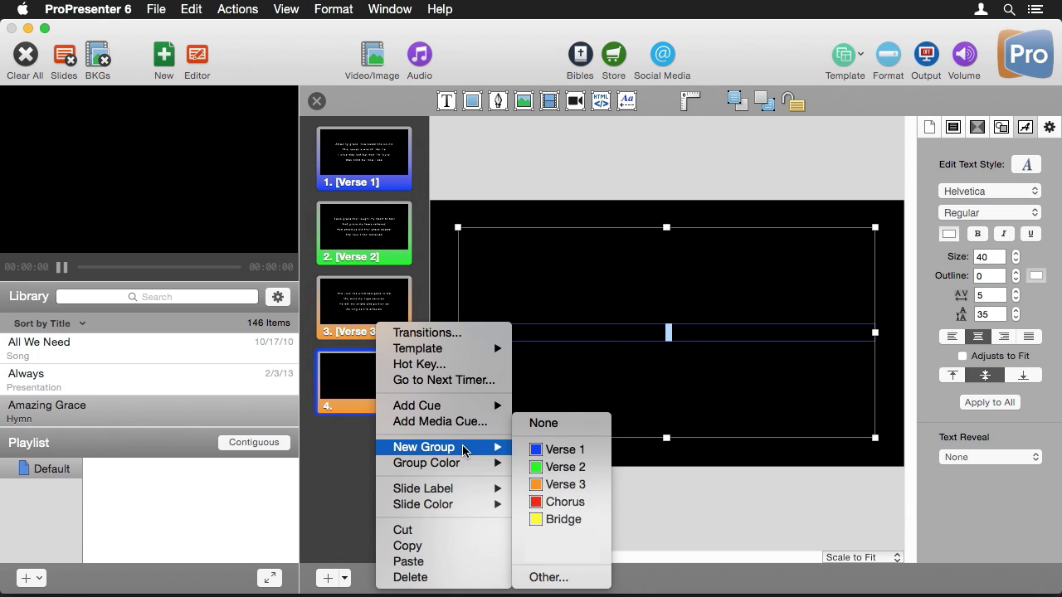
left_click(561, 502)
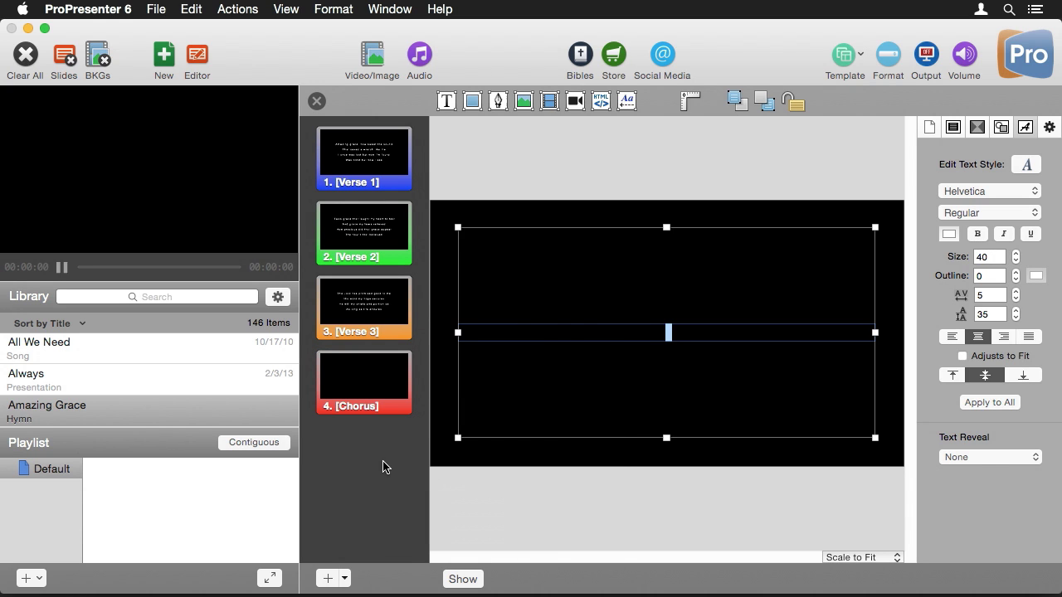
Step: Enter the lines "My chains are gone", "I've been set free" and "My God, My Savior has ransomed me" on the Chorus slide
type("My chains are gone")
key("Return")
type("I've been set free")
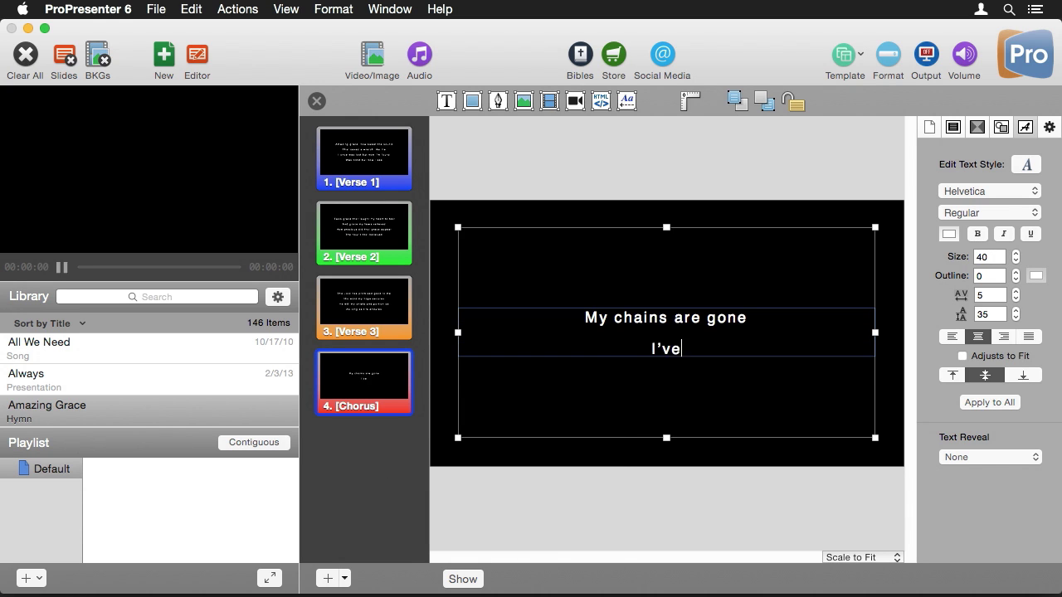
key("Return")
type("My God, My Savior has ransomed me")
Step: Add a second chorus slide with the lines "And like a flood", "His mercy reigns" and "Unending love, amazing grace"
key("super+n")
type("And like a flood")
key("Return")
type("His mercy reigns")
key("Return")
type("Unending love, amazing grace")
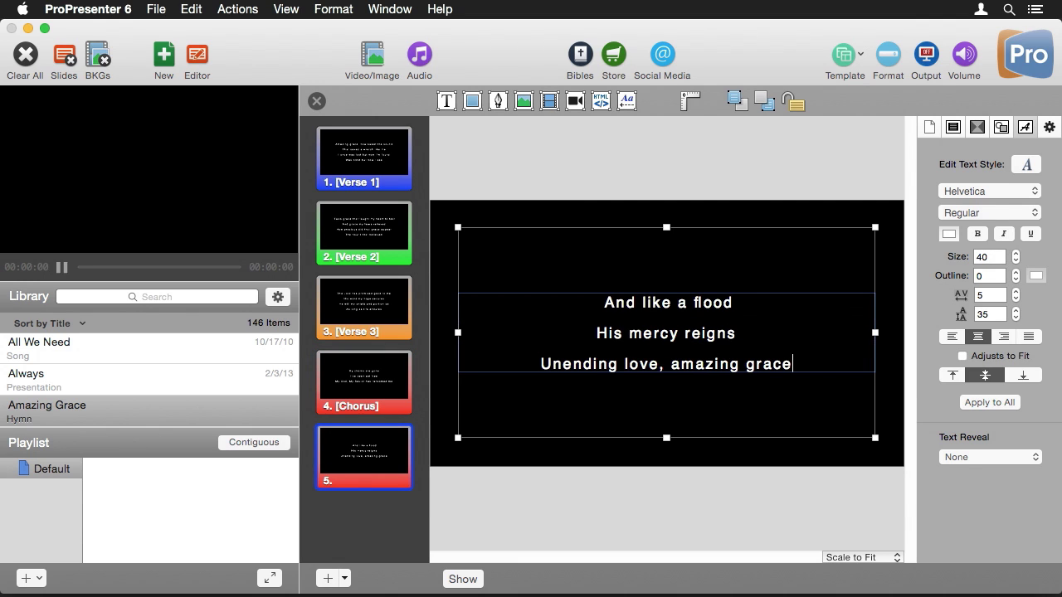
Step: Add two empty slides at the end of the song and close the slide editor
left_click(327, 579)
left_click(327, 579)
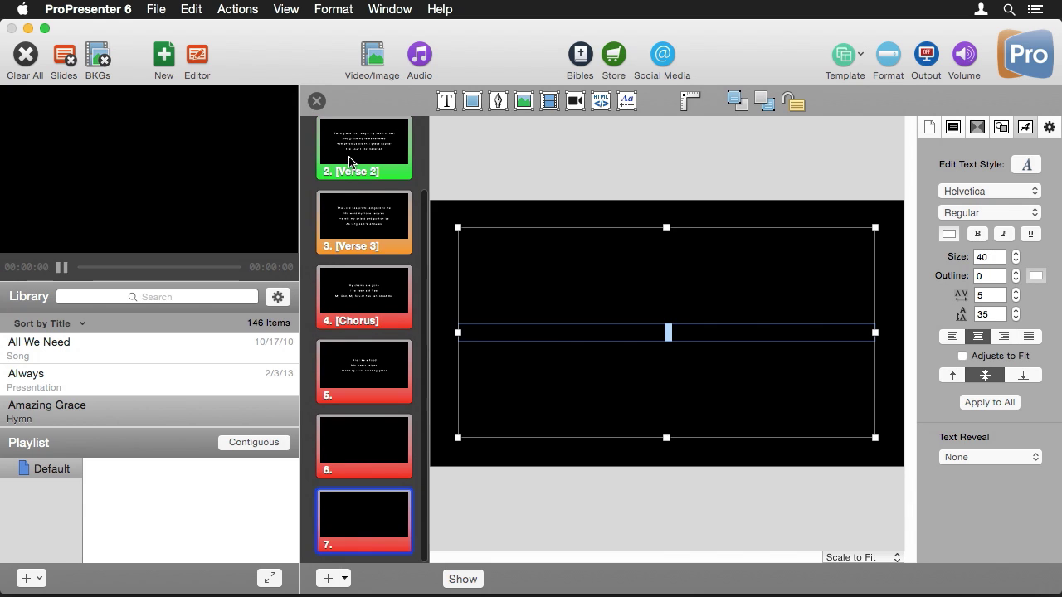
left_click(316, 101)
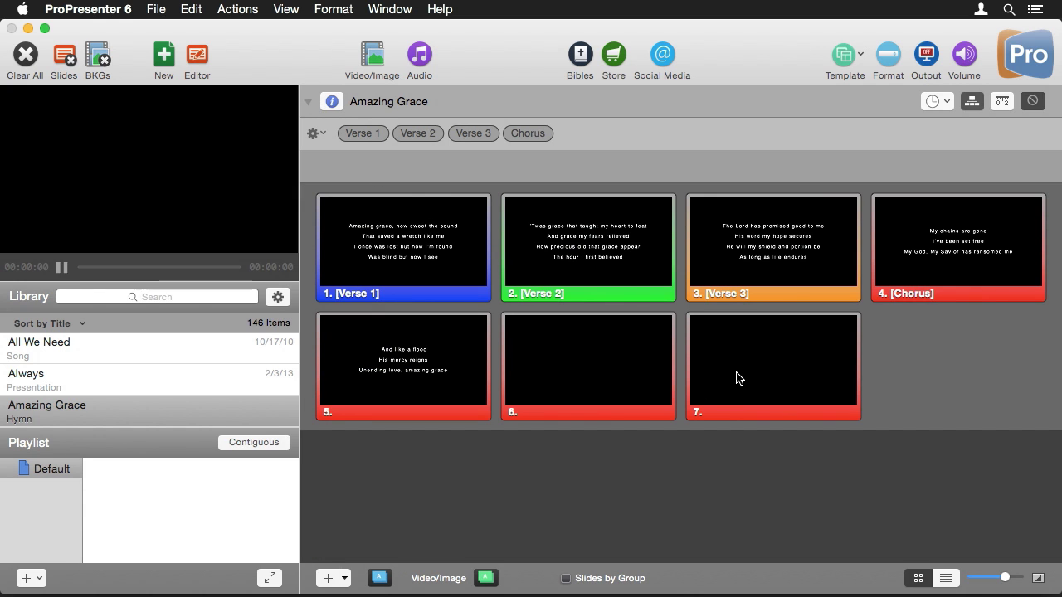
Step: Assign the first empty slide, slide 6, to a new custom group labelled Background
right_click(596, 361)
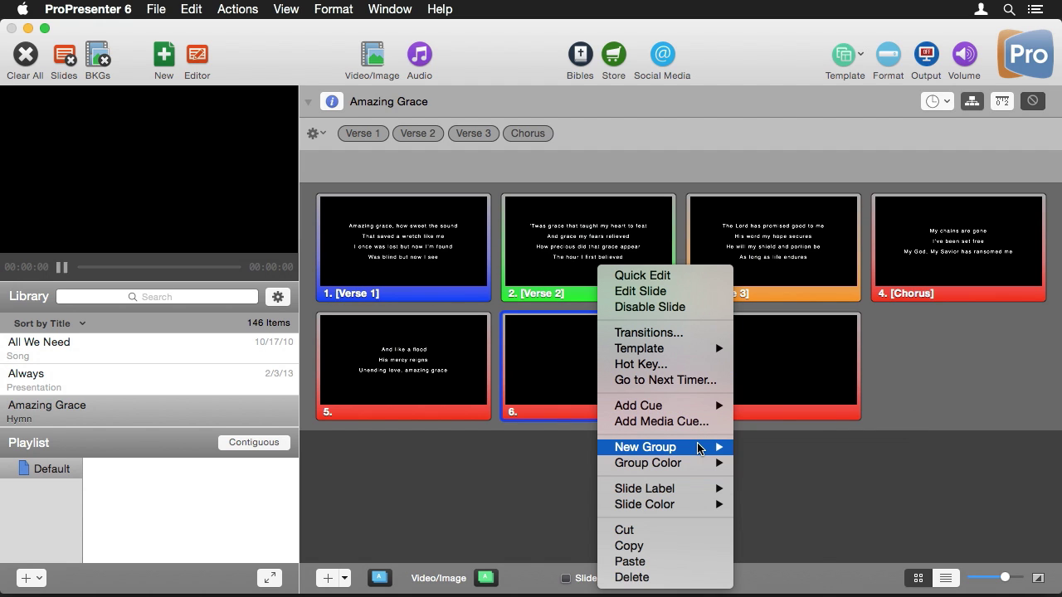
mouse_move(696, 448)
left_click(774, 573)
type("Background")
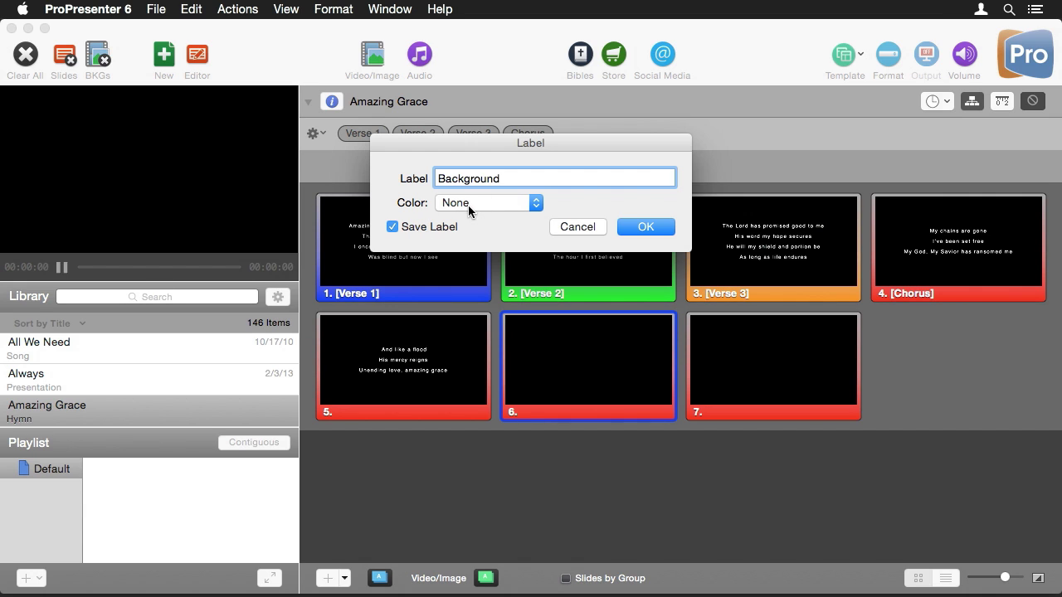
left_click(646, 229)
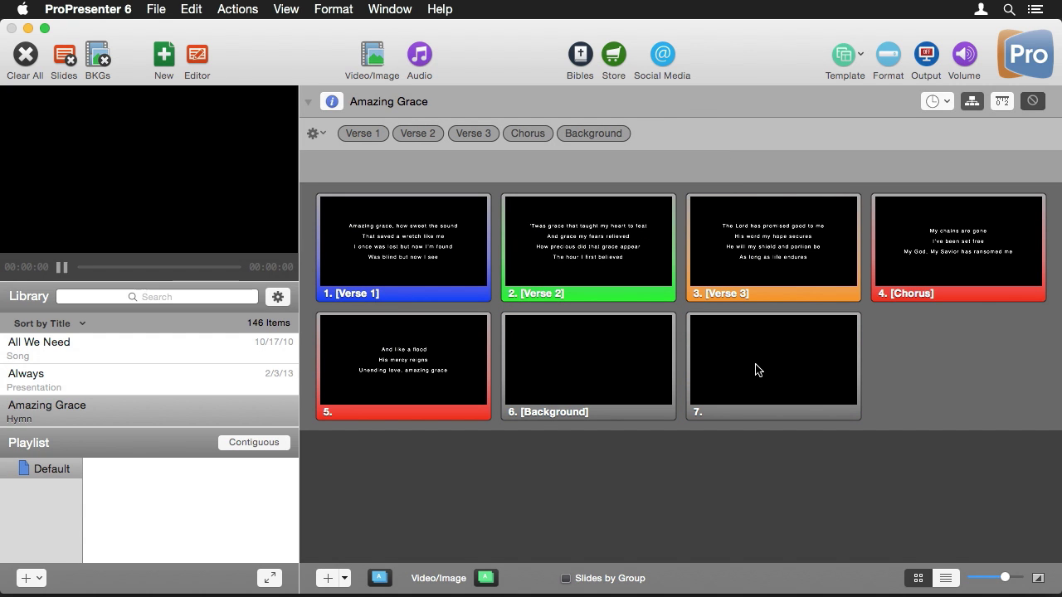
Step: Assign the last empty slide, slide 7, to a new custom group labelled Blank
right_click(756, 368)
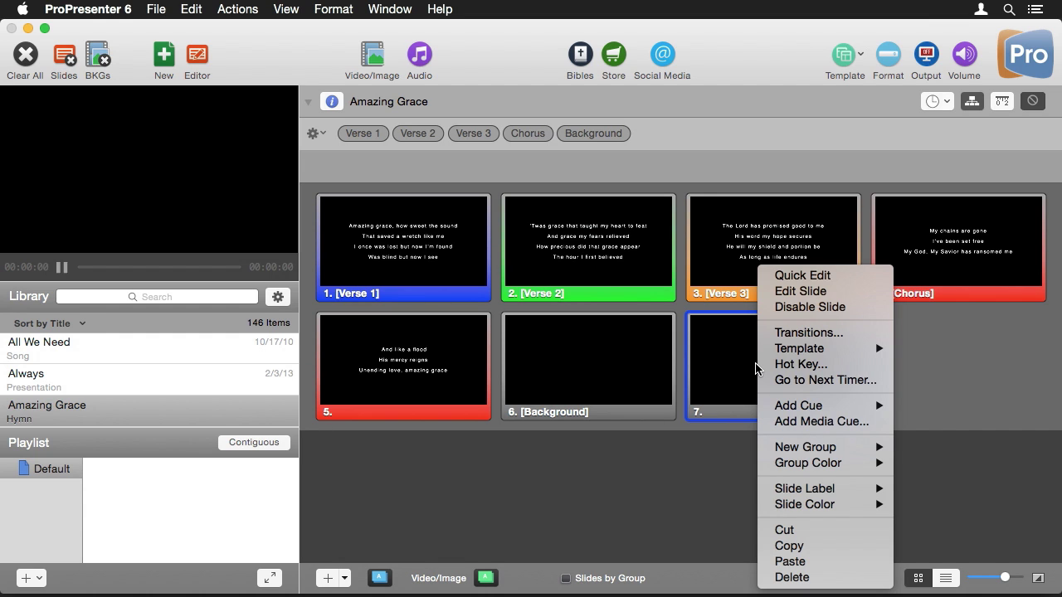
mouse_move(826, 452)
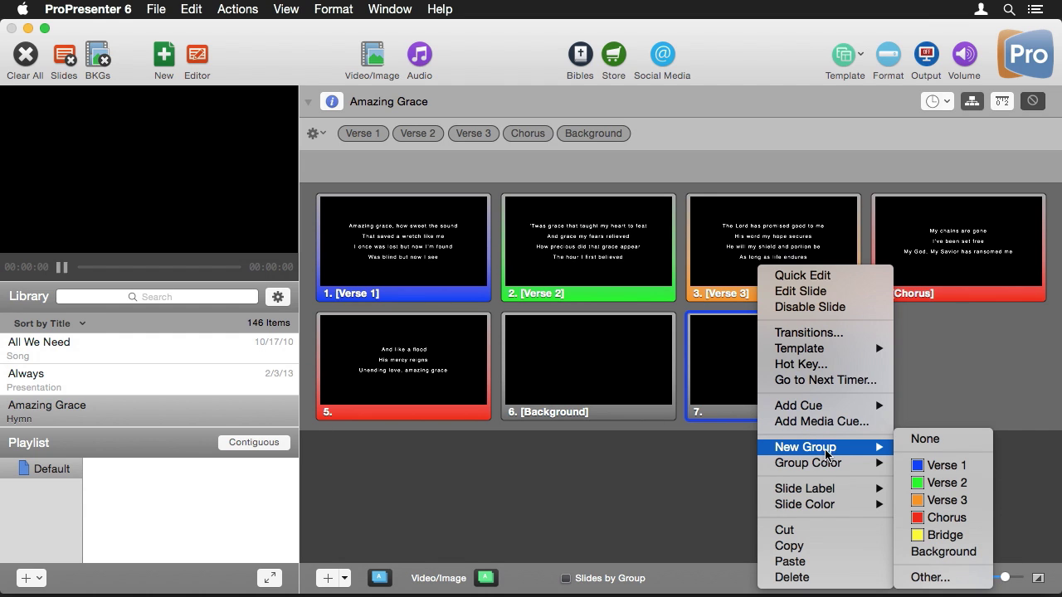
left_click(958, 579)
type("Blank")
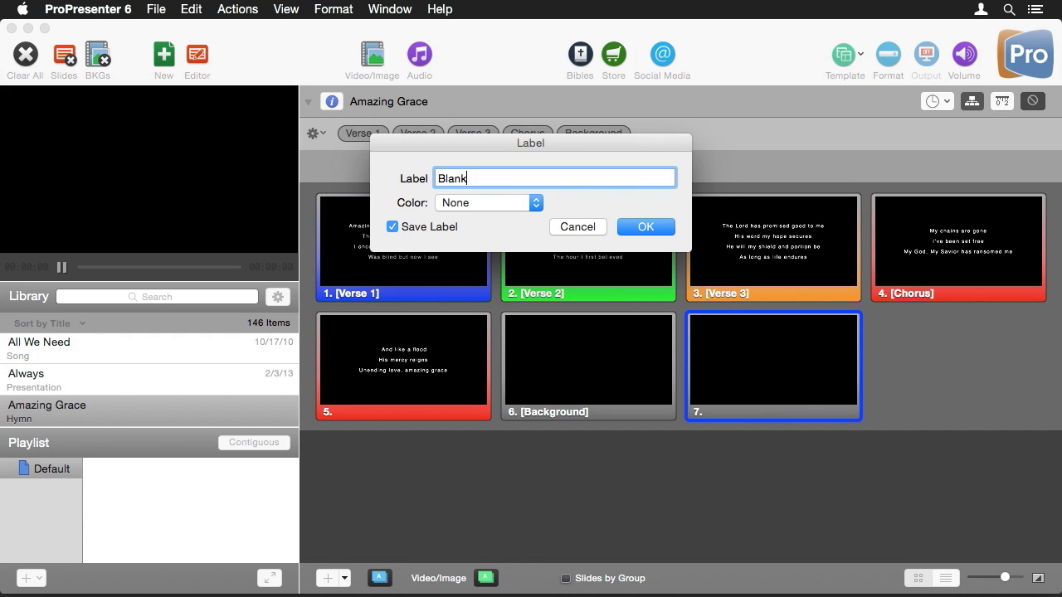
key("Return")
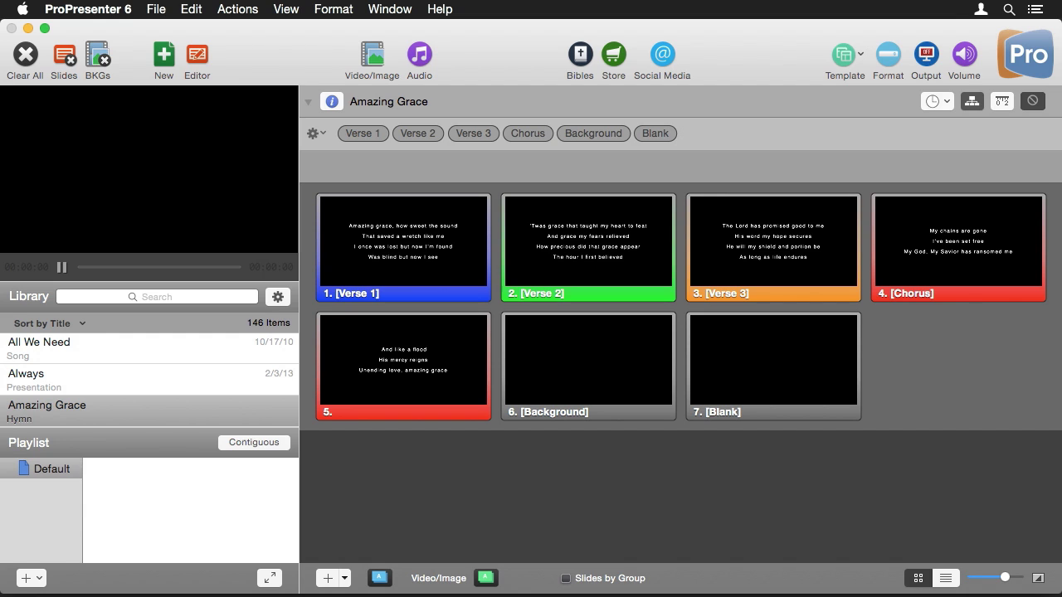
Step: Create a new arrangement of Amazing Grace named My Chains
left_click(323, 135)
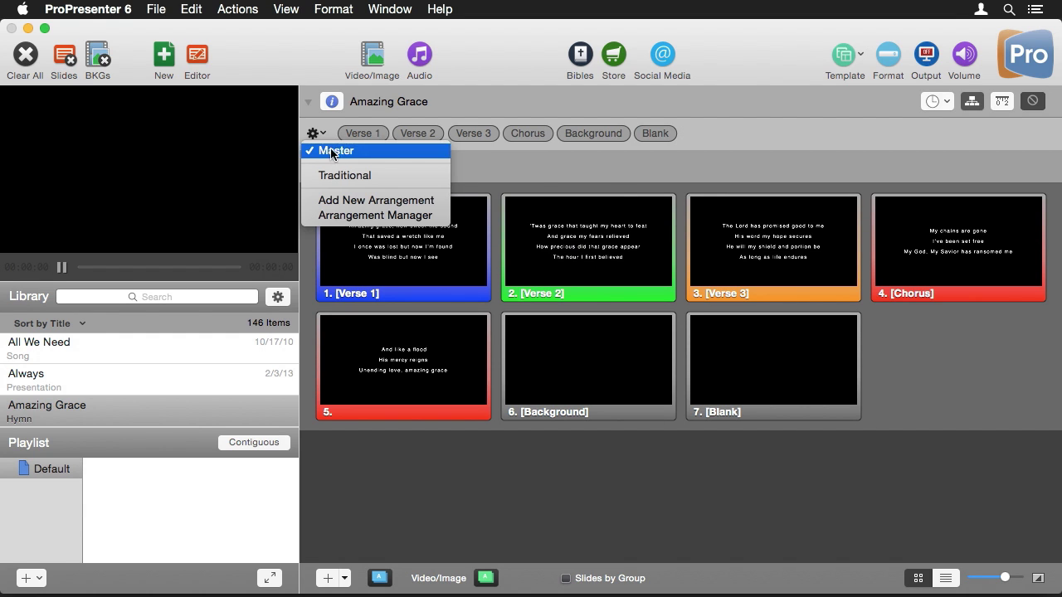
left_click(367, 201)
type("My ")
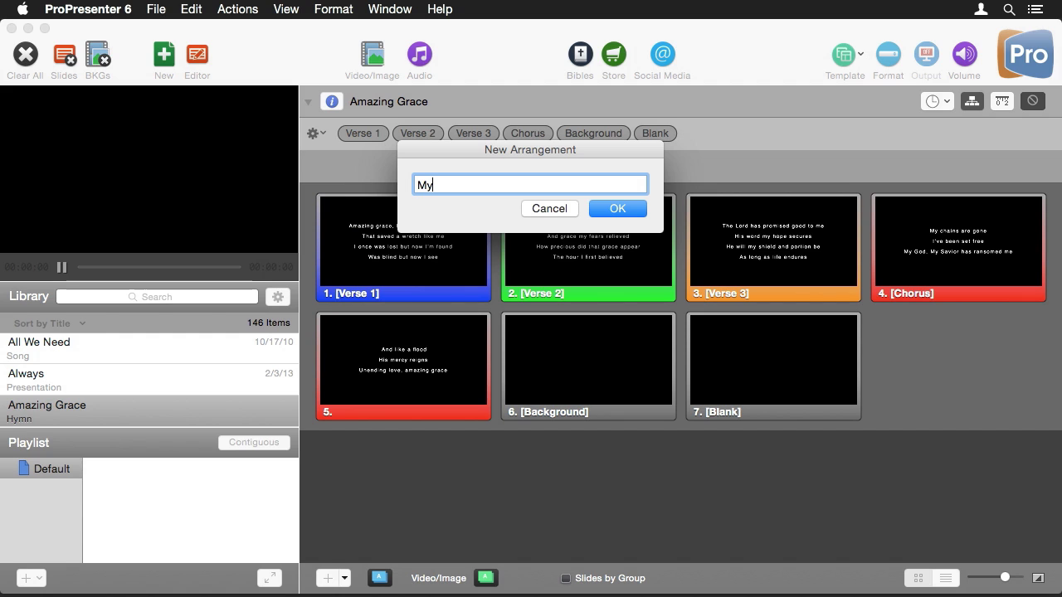
type("Chains")
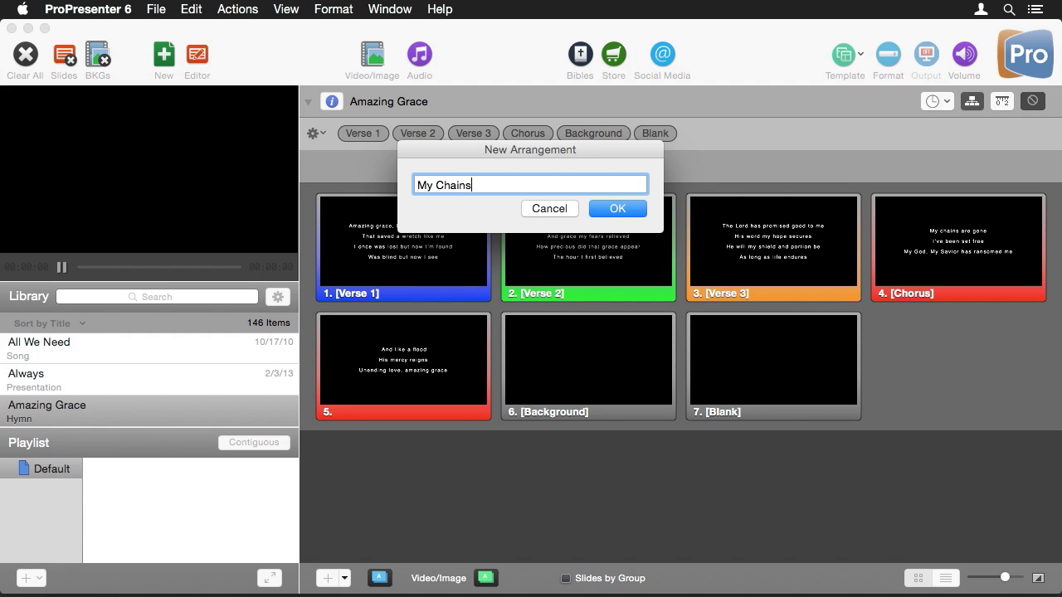
left_click(617, 208)
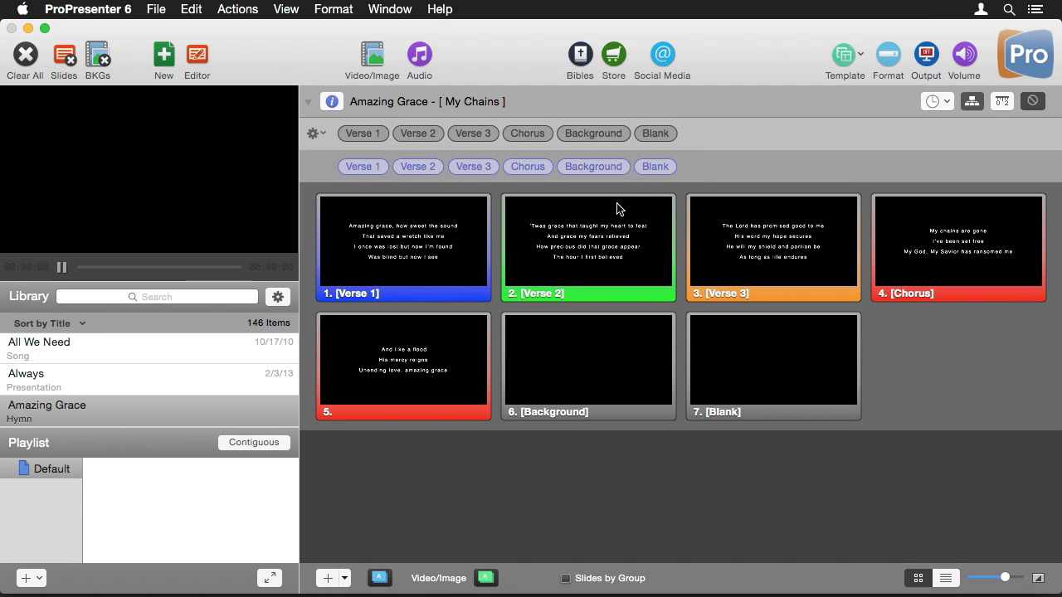
Step: Order the My Chains arrangement as Background, Verse 1, Verse 2, Chorus, Verse 3, Chorus, Blank, Chorus, Blank
mouse_move(588, 162)
left_mouse_down()
mouse_move(357, 164)
mouse_move(367, 164)
left_mouse_up()
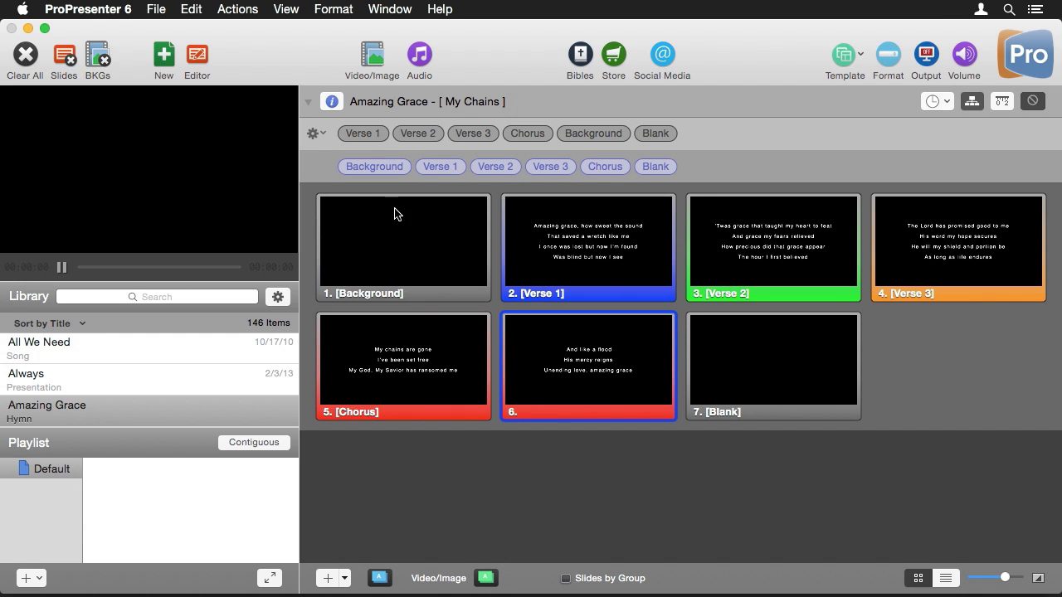
mouse_move(443, 167)
left_click_drag(543, 133, 529, 167)
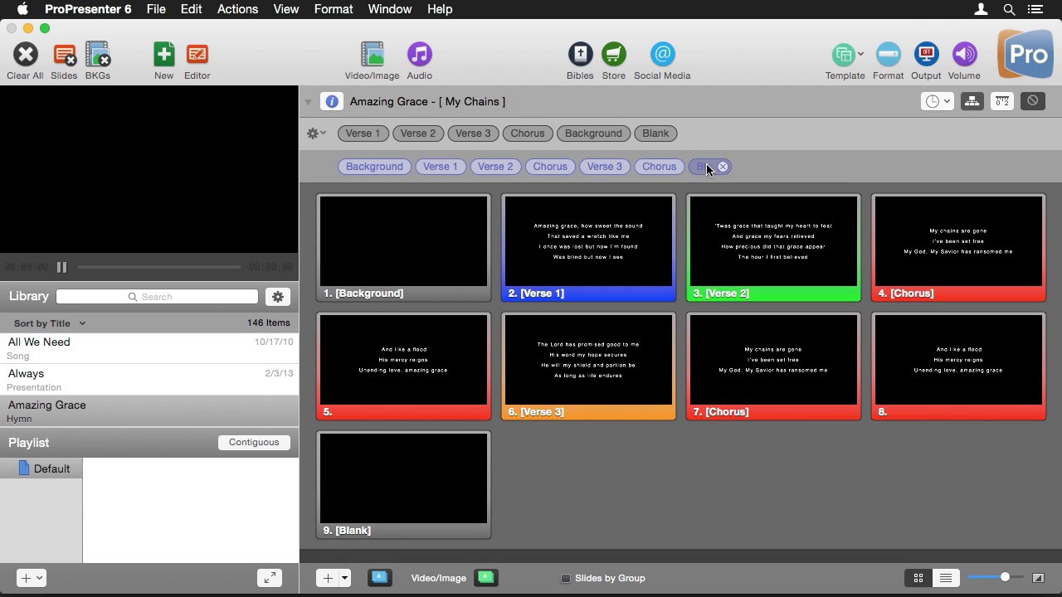
mouse_move(523, 131)
left_mouse_down()
mouse_move(736, 148)
mouse_move(774, 168)
left_mouse_up()
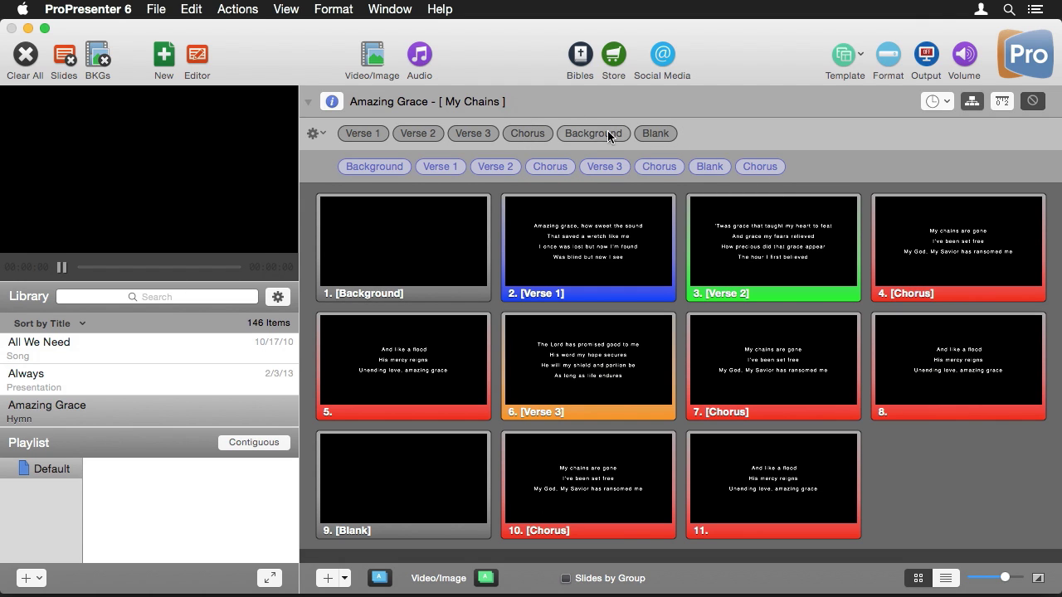
left_click_drag(657, 133, 809, 156)
left_click_drag(818, 166, 820, 170)
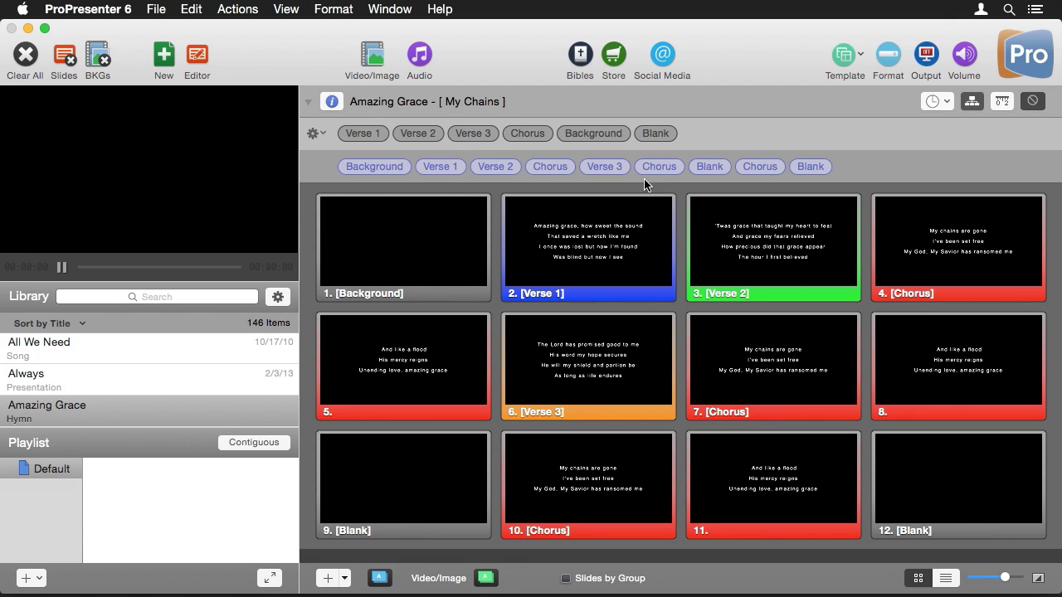
Step: Switch to the Traditional arrangement and add Background at its start and Blank at its end
left_click(315, 133)
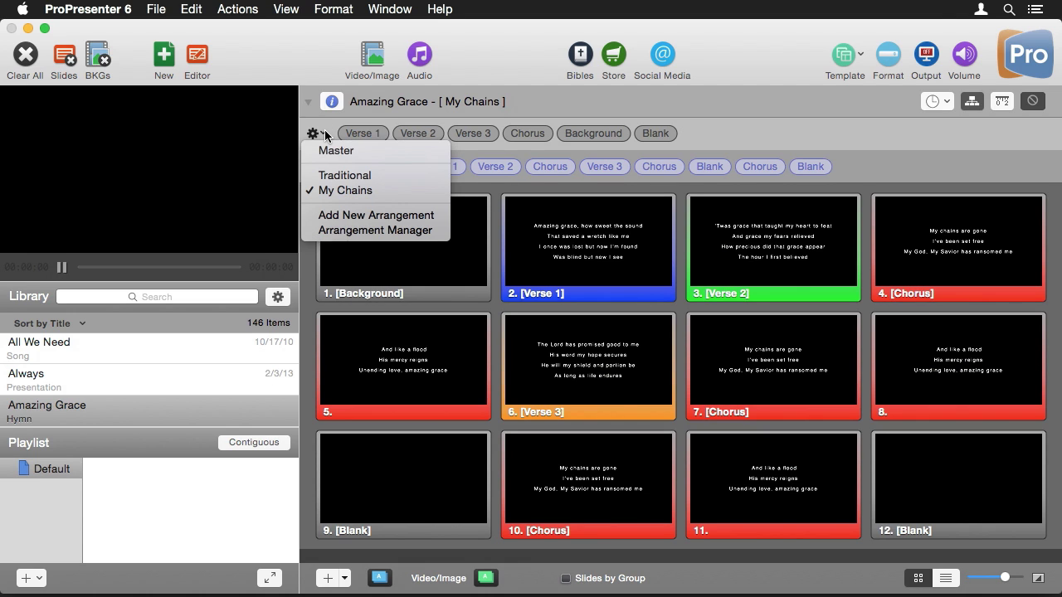
left_click(332, 176)
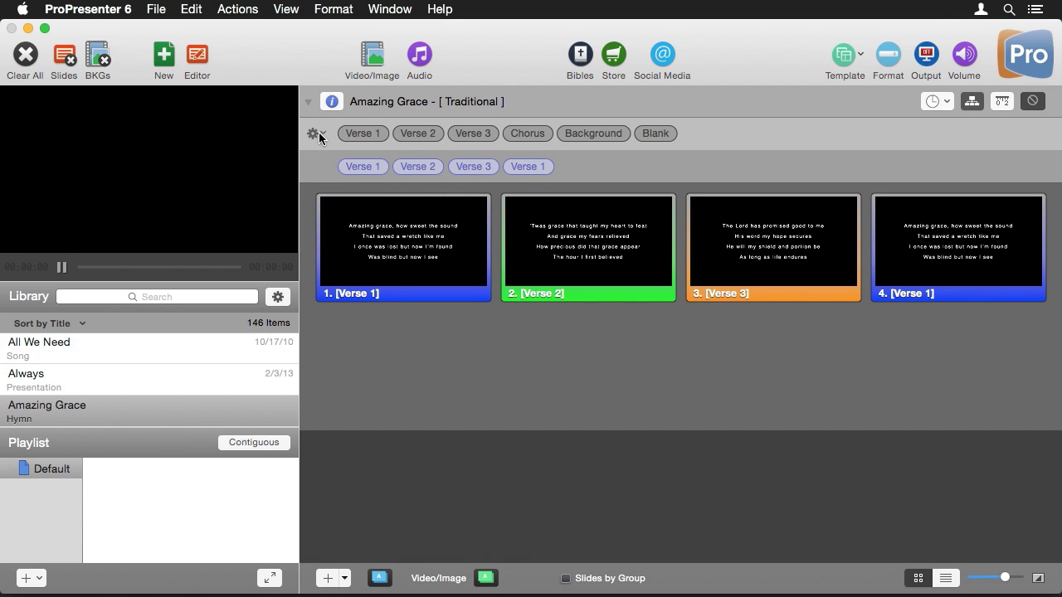
left_click_drag(599, 130, 365, 167)
left_click_drag(648, 132, 648, 165)
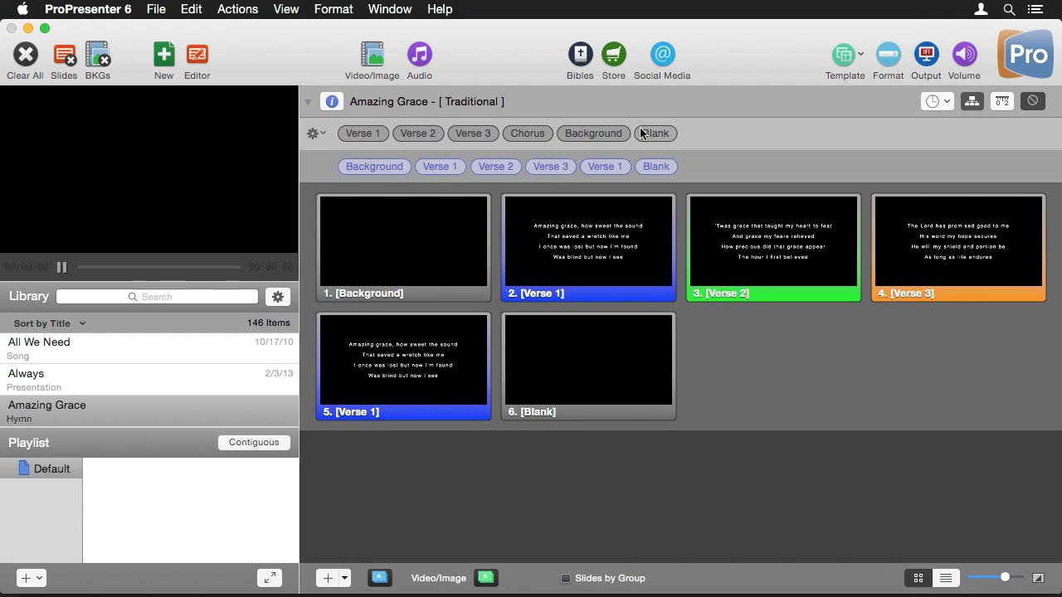
Step: Switch to the My Chains arrangement and show the video and image bin, resized so the first row of slides is visible
left_click(314, 133)
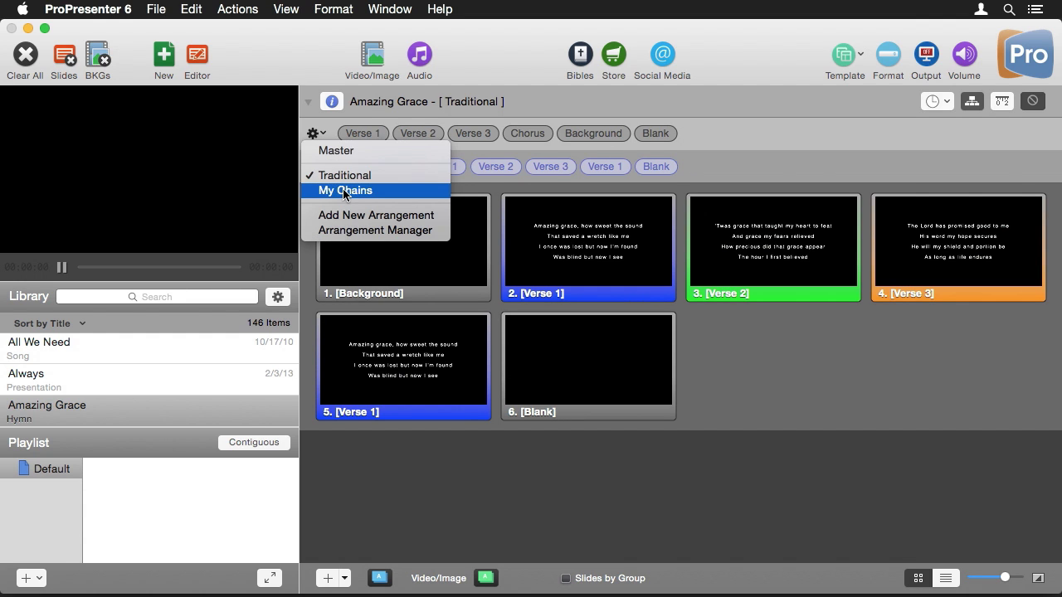
left_click(344, 191)
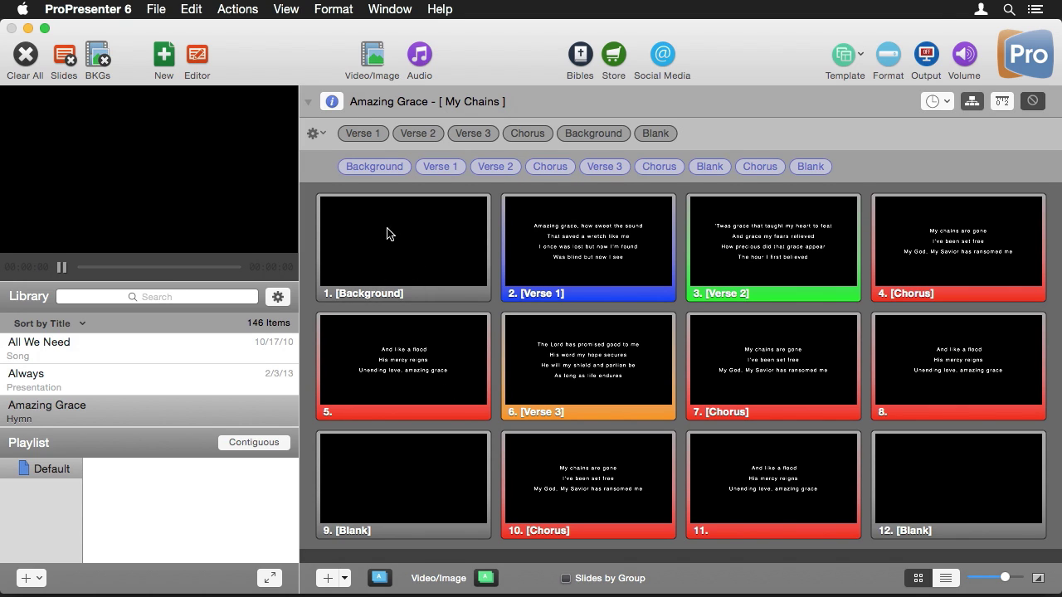
left_click(375, 65)
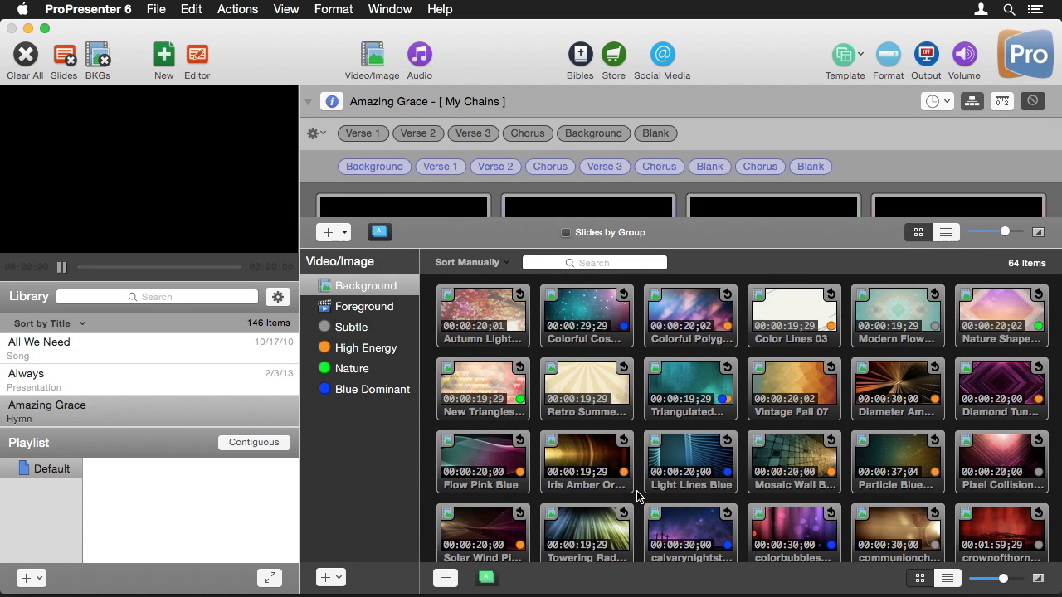
left_click_drag(677, 247, 677, 335)
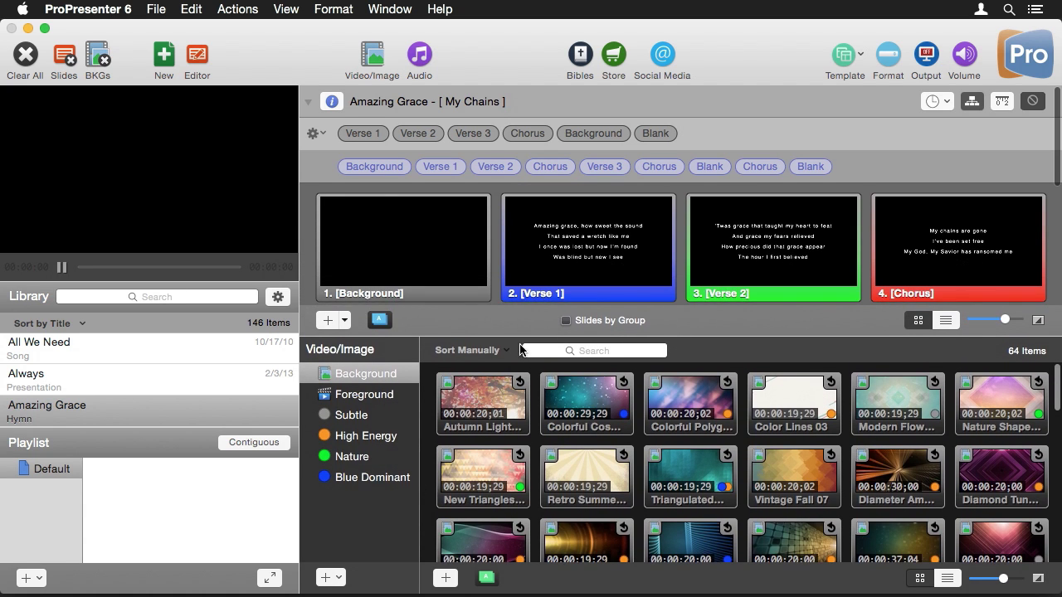
Step: Put the Modern Flow video from the Subtle category on the Background slide, and present it followed by Verse 1
left_click(352, 415)
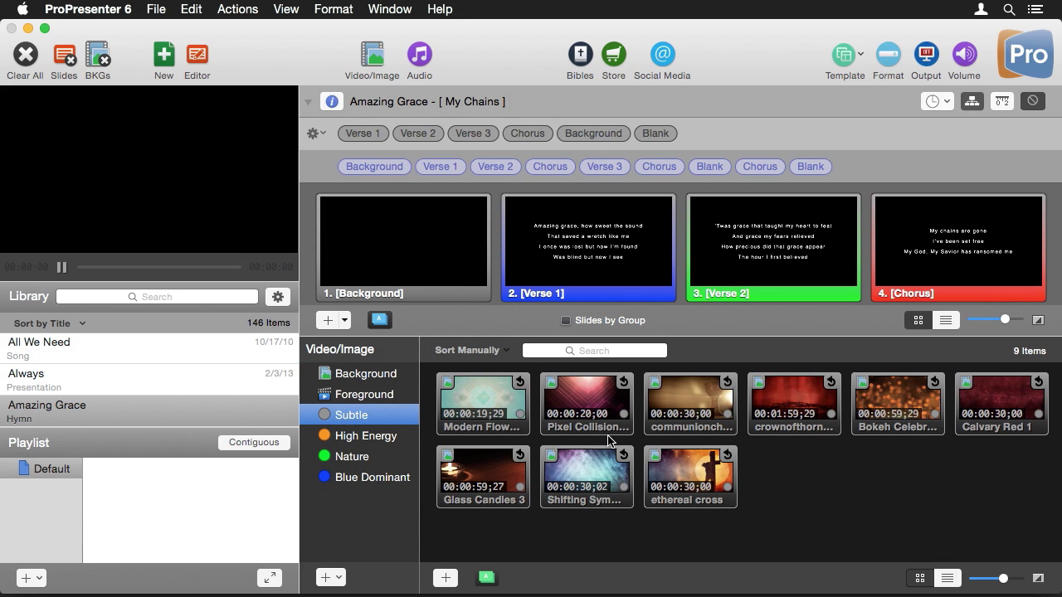
left_click_drag(490, 404, 414, 251)
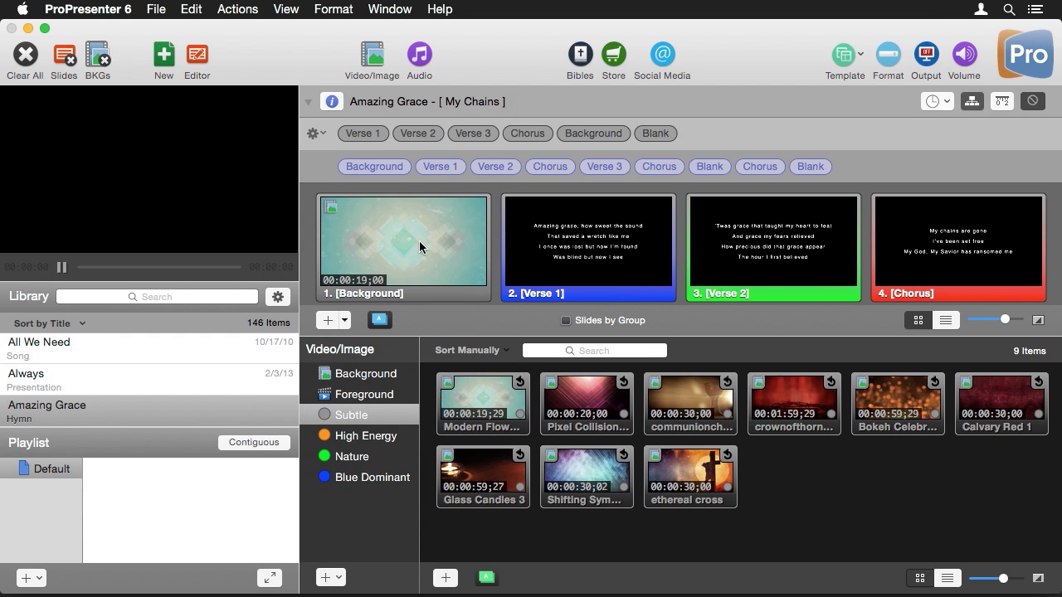
left_click(416, 251)
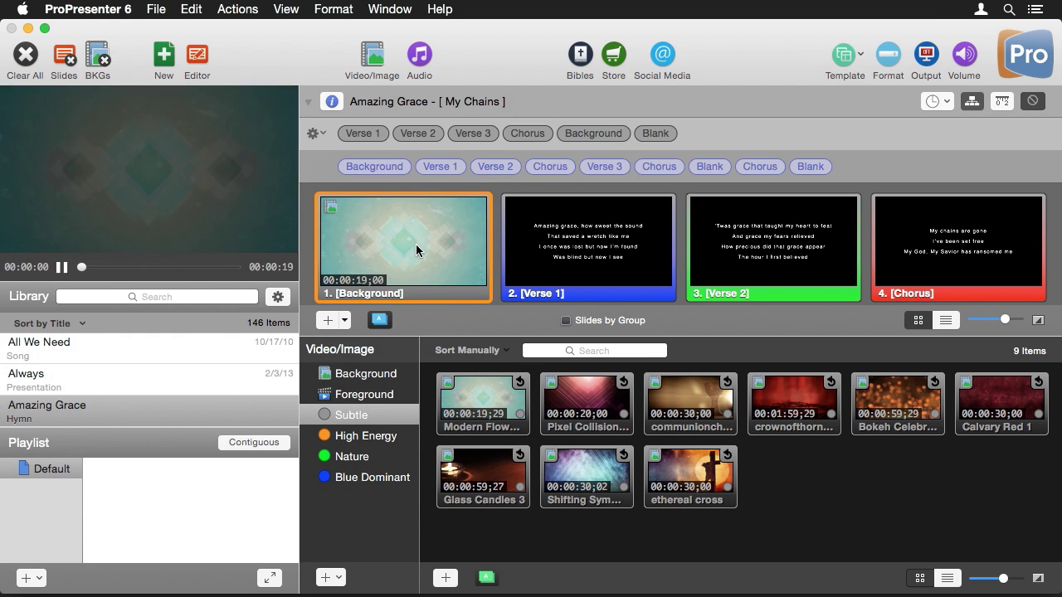
left_click(615, 249)
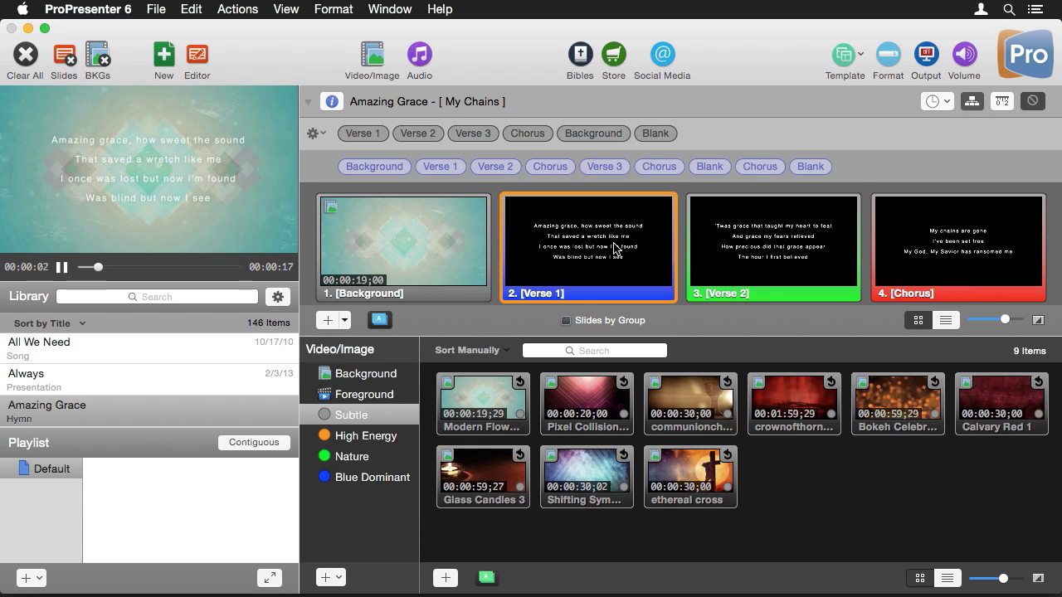
Step: Clear all output and hide both the video and image bin and the arrangement view
left_click(26, 55)
left_click(352, 63)
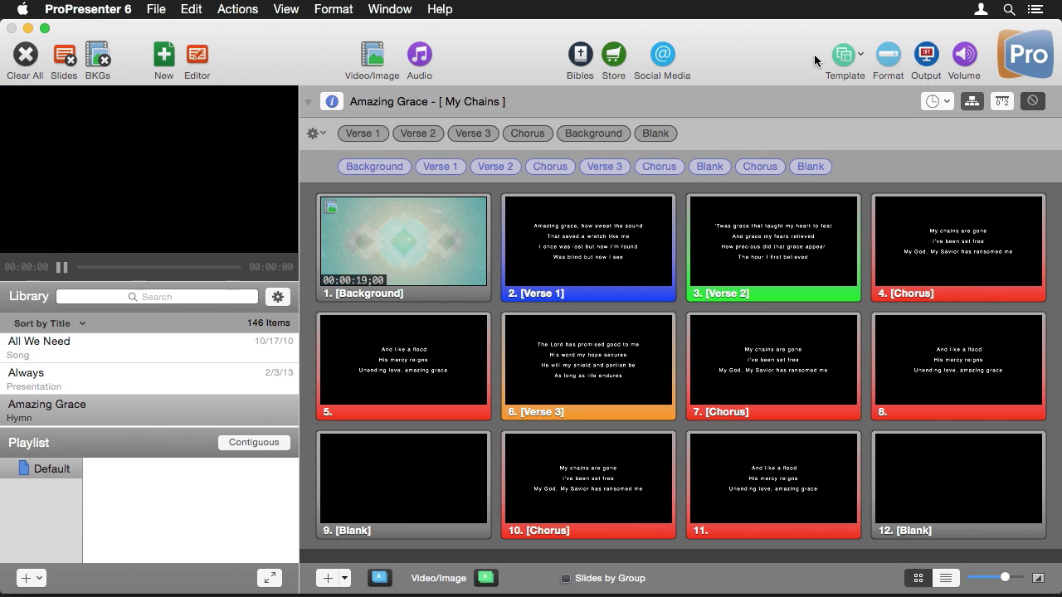
left_click(973, 102)
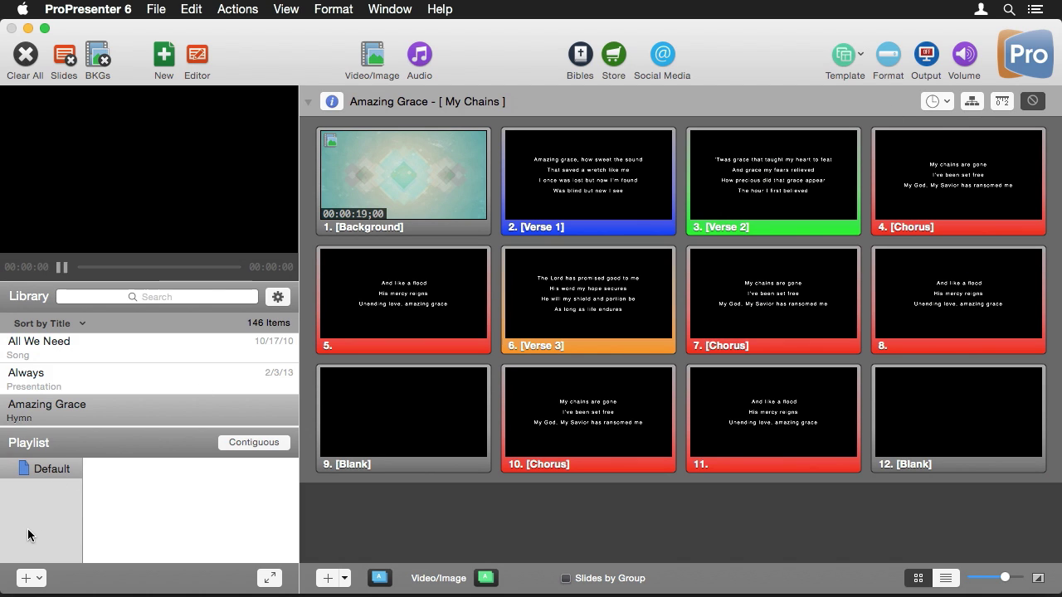
Step: Create a new playlist named Event
left_click(30, 579)
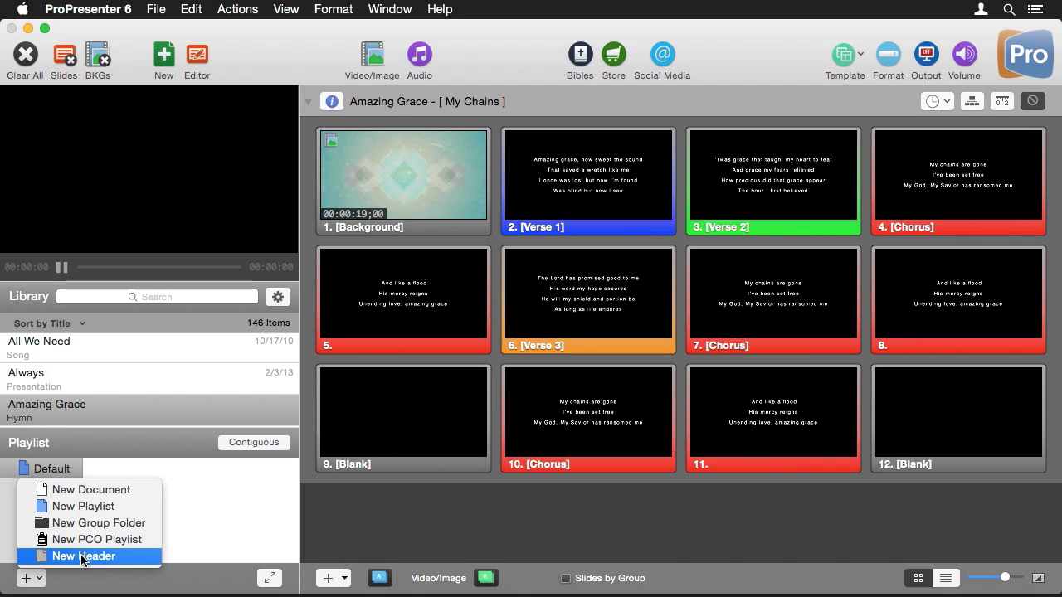
left_click(83, 506)
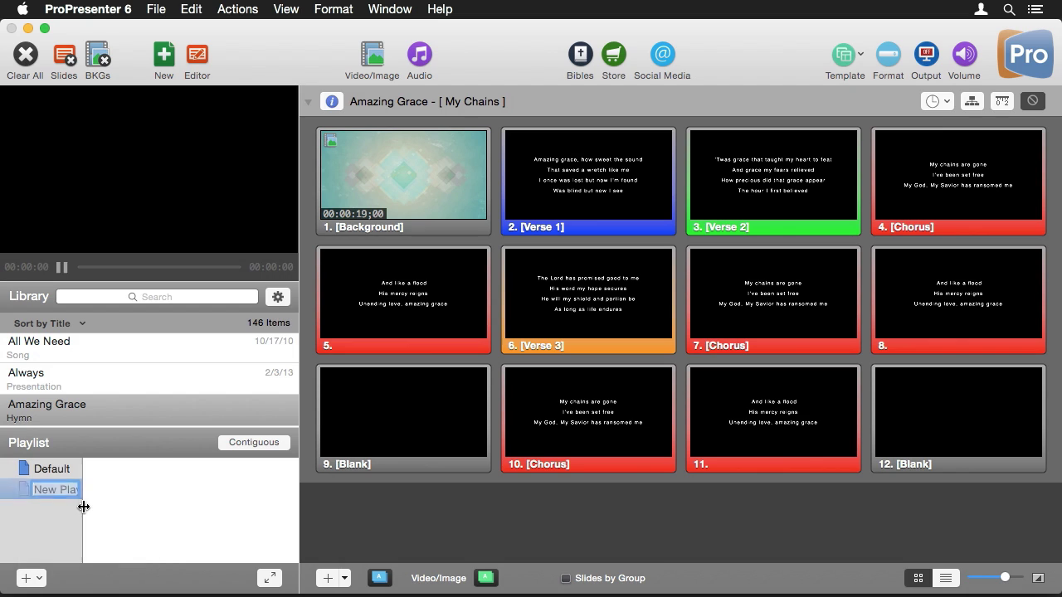
type("Event")
key("Return")
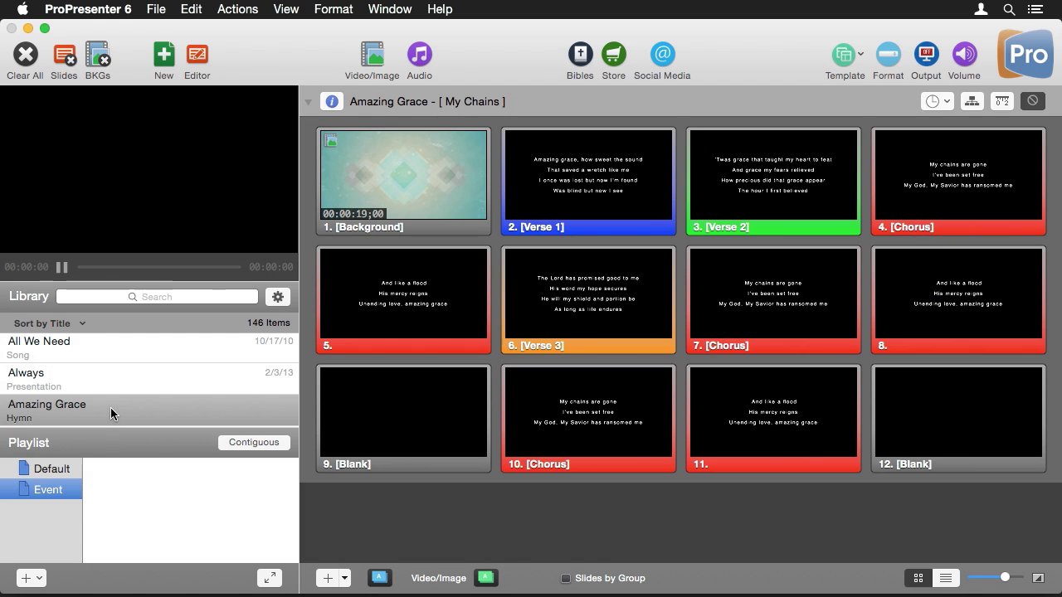
Step: Add Amazing Grace to the Event playlist and set that entry to the Traditional arrangement
left_click_drag(111, 413, 135, 485)
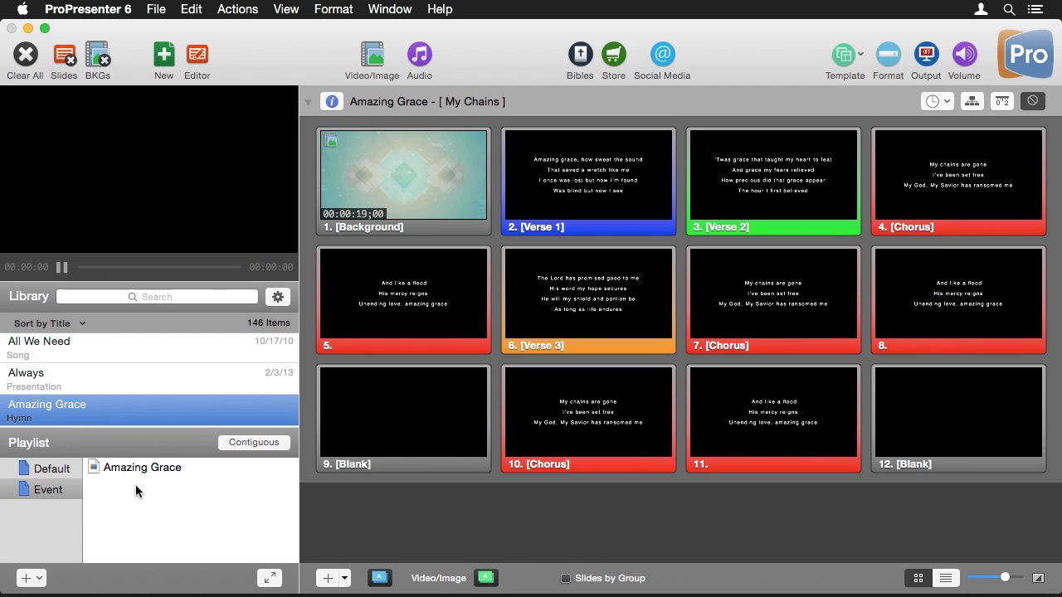
left_click(144, 468)
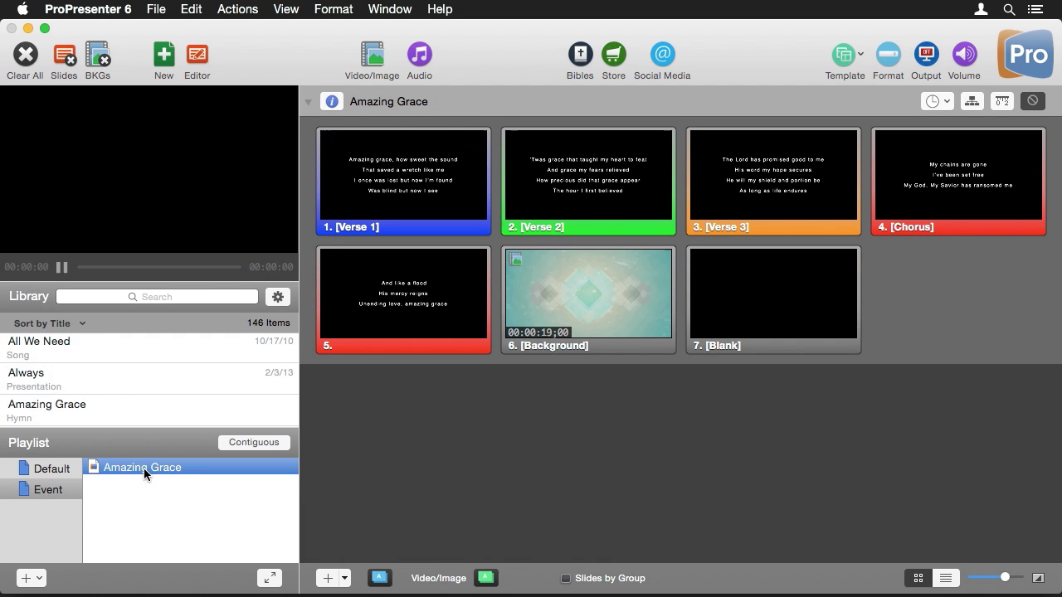
right_click(143, 468)
mouse_move(299, 518)
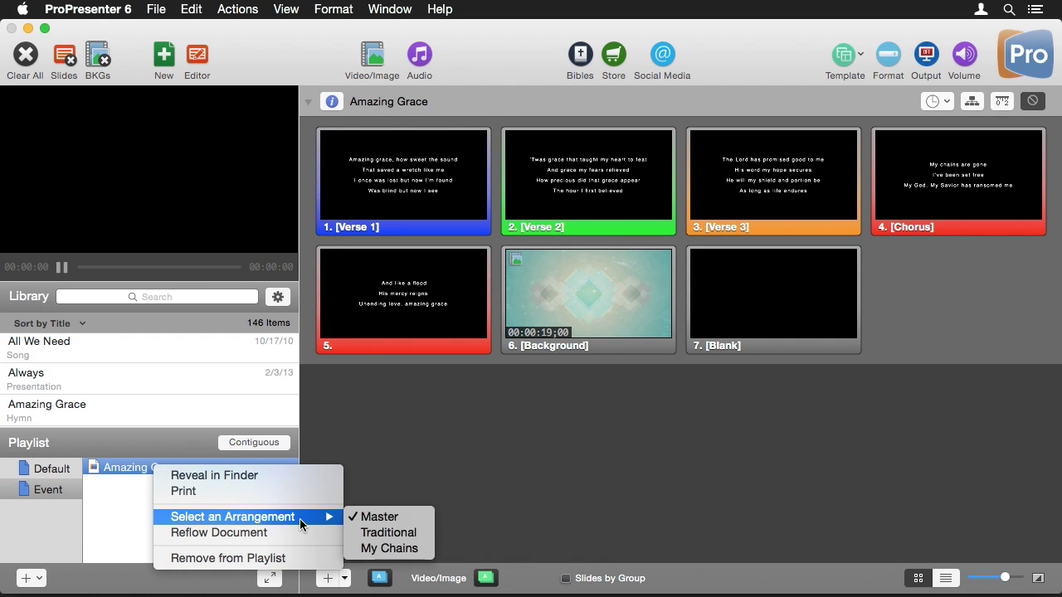
left_click(388, 533)
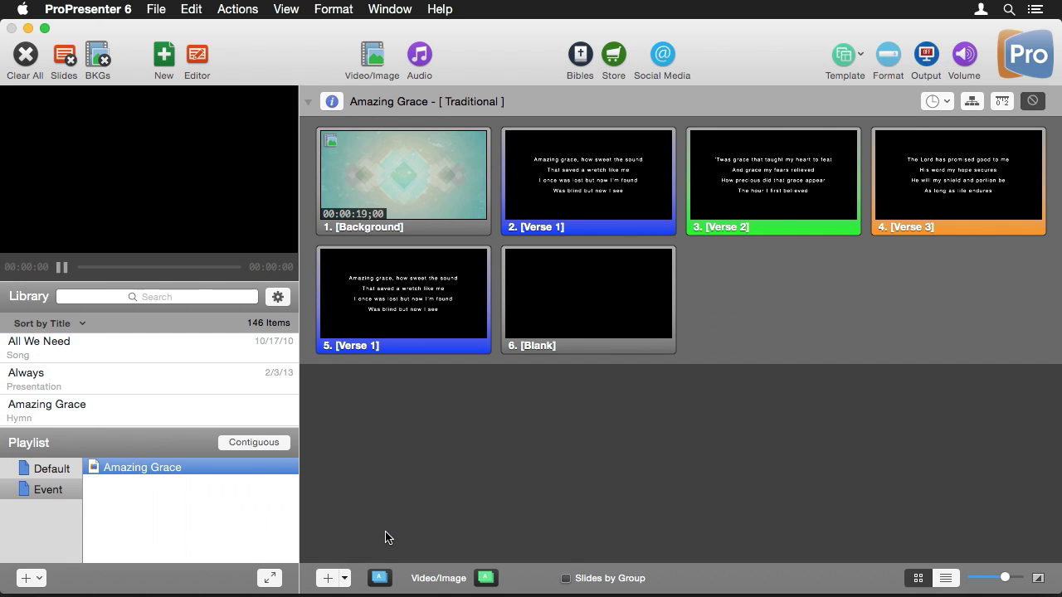
Step: Add a second Amazing Grace entry to the Event playlist and set it to the My Chains arrangement
left_click_drag(55, 406, 169, 499)
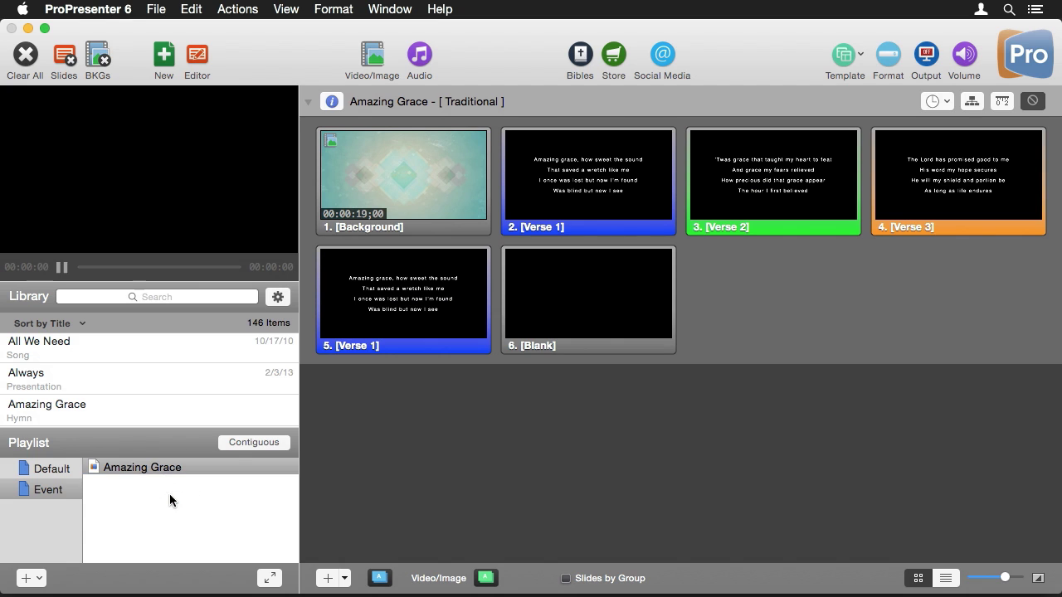
left_click(169, 485)
right_click(170, 485)
mouse_move(278, 535)
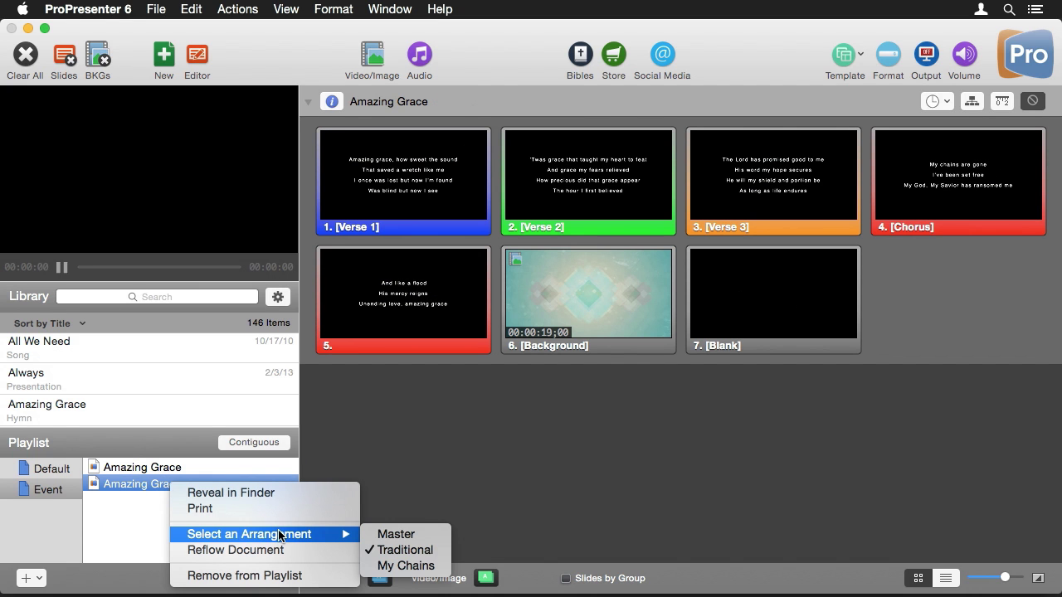
left_click(409, 566)
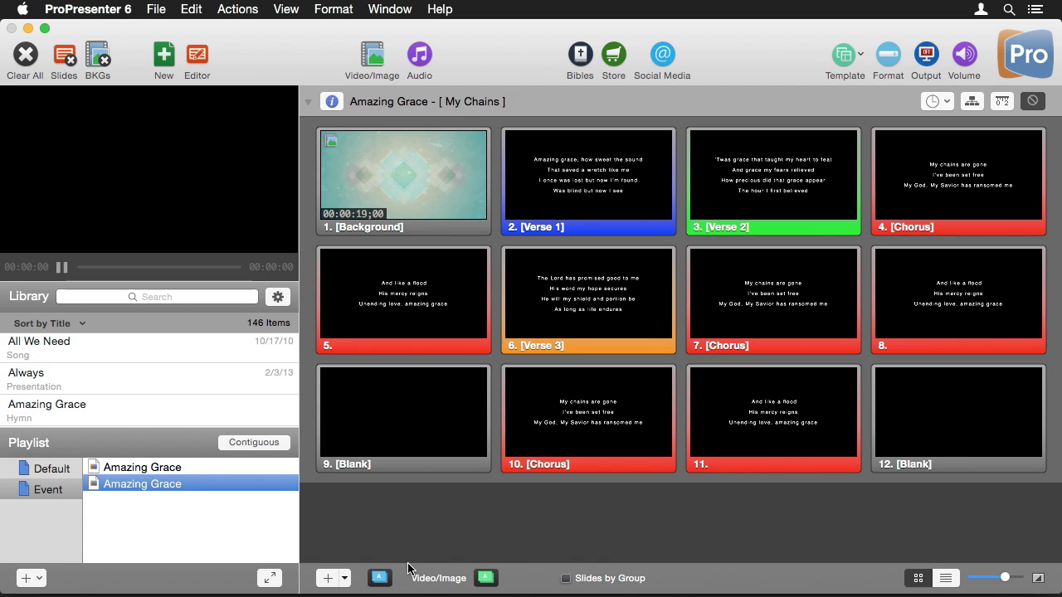
Step: Add the song Alive from the library to the end of the Event playlist and select its entry
scroll(112, 378, "up", 5)
left_click(84, 381)
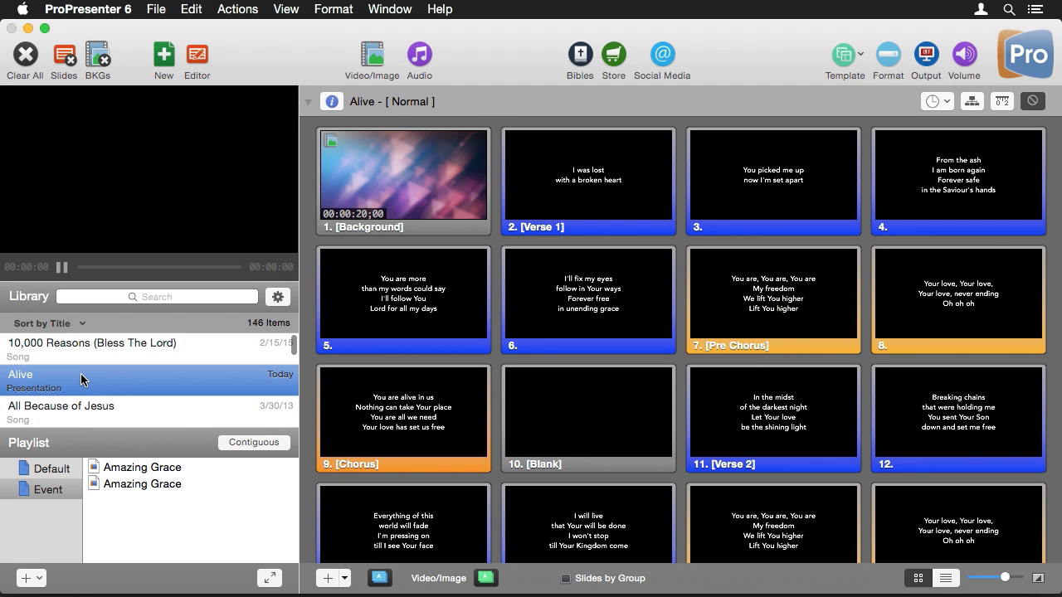
left_click_drag(108, 390, 162, 506)
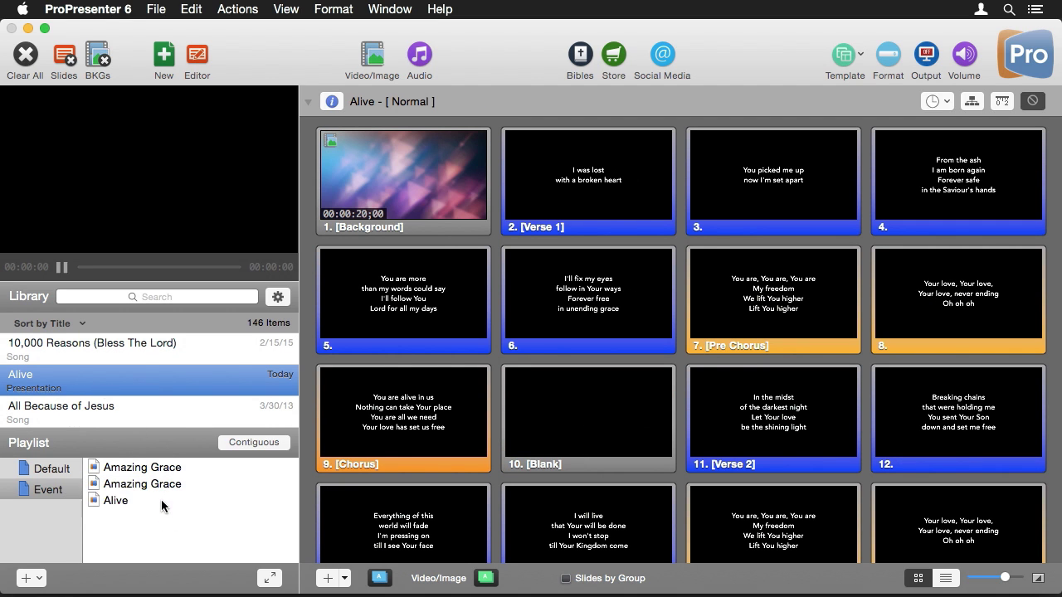
left_click(116, 498)
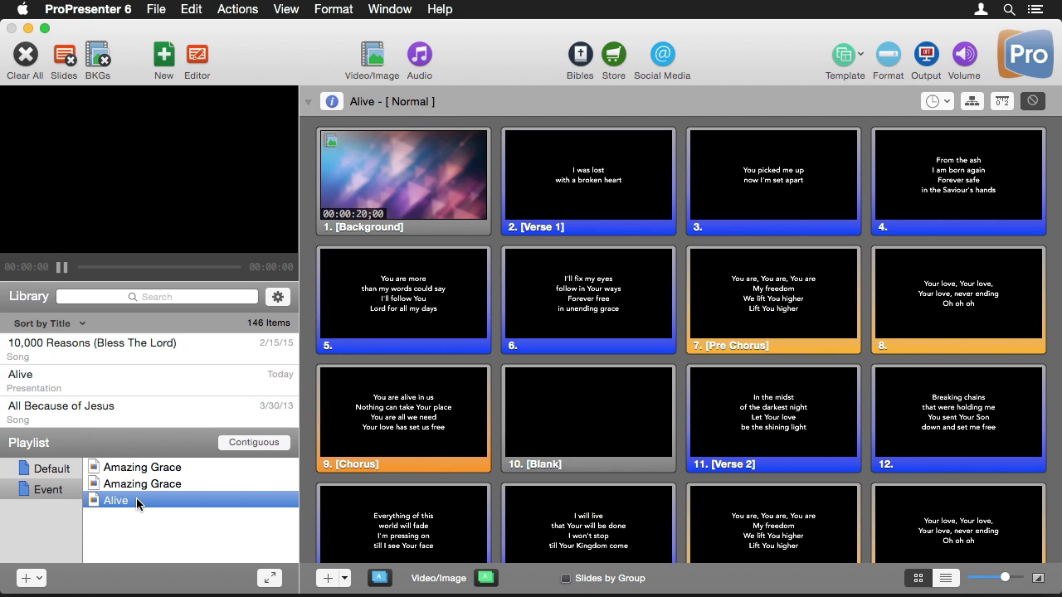
Step: Search the library for oceans and add Oceans (Where Feet May Fail) to the end of the Event playlist
left_click(162, 297)
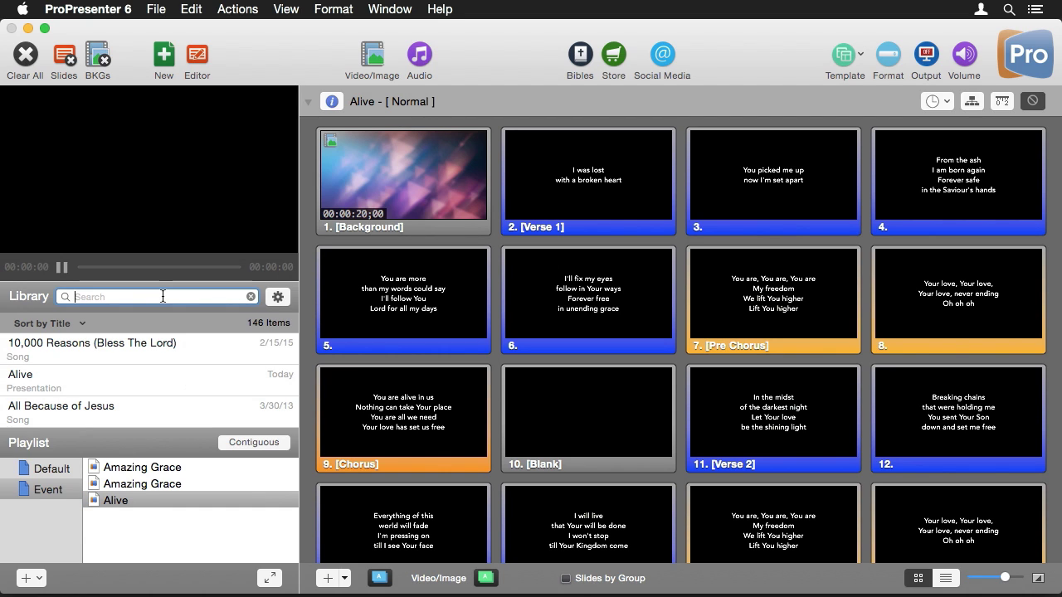
type("oceans")
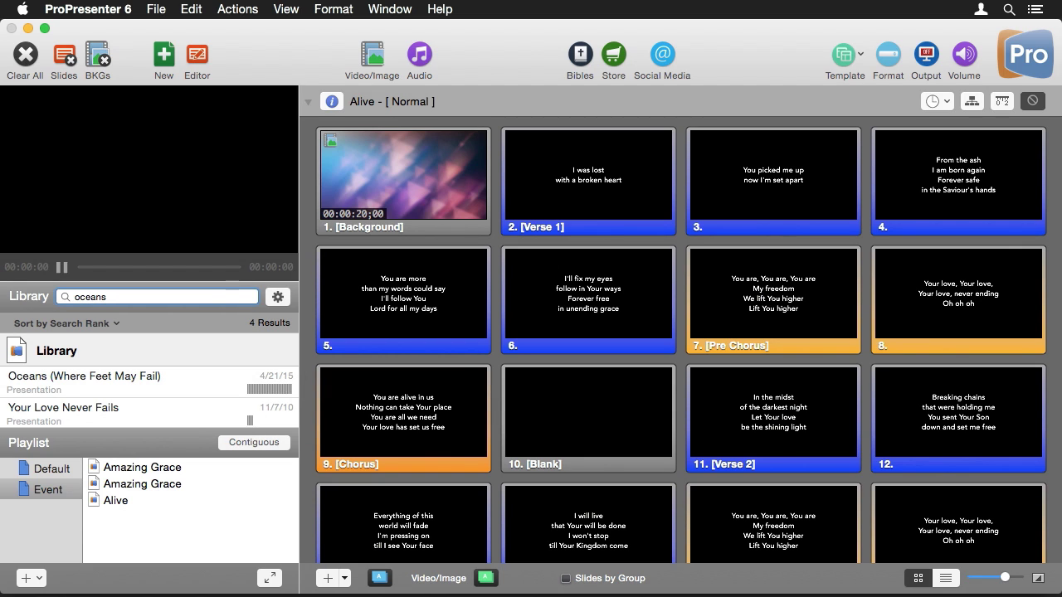
left_click_drag(106, 373, 147, 533)
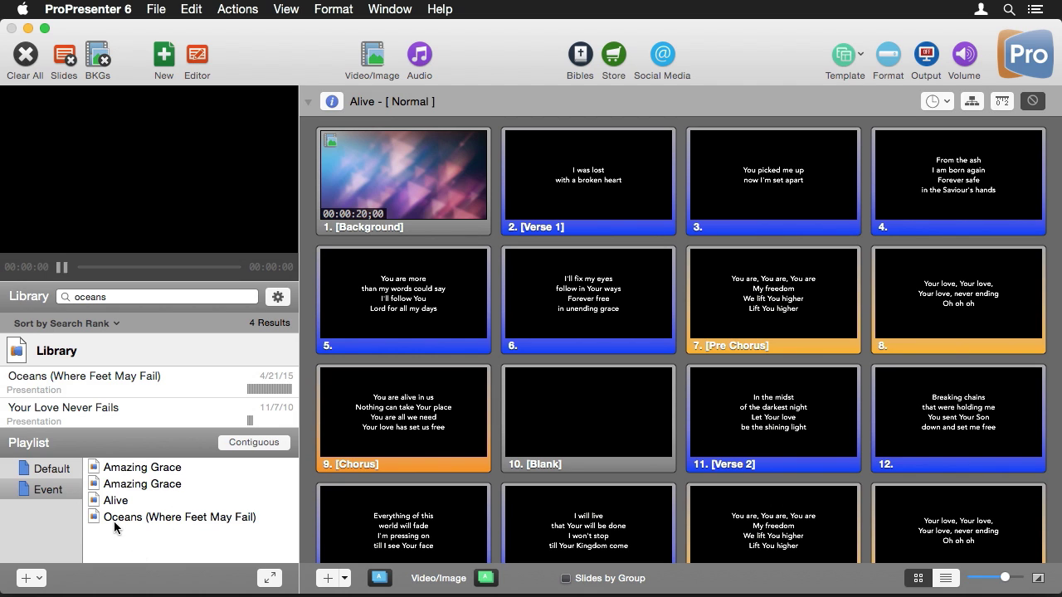
Step: Add a header named Song Set to the Event playlist and move it above all the songs
left_click(29, 584)
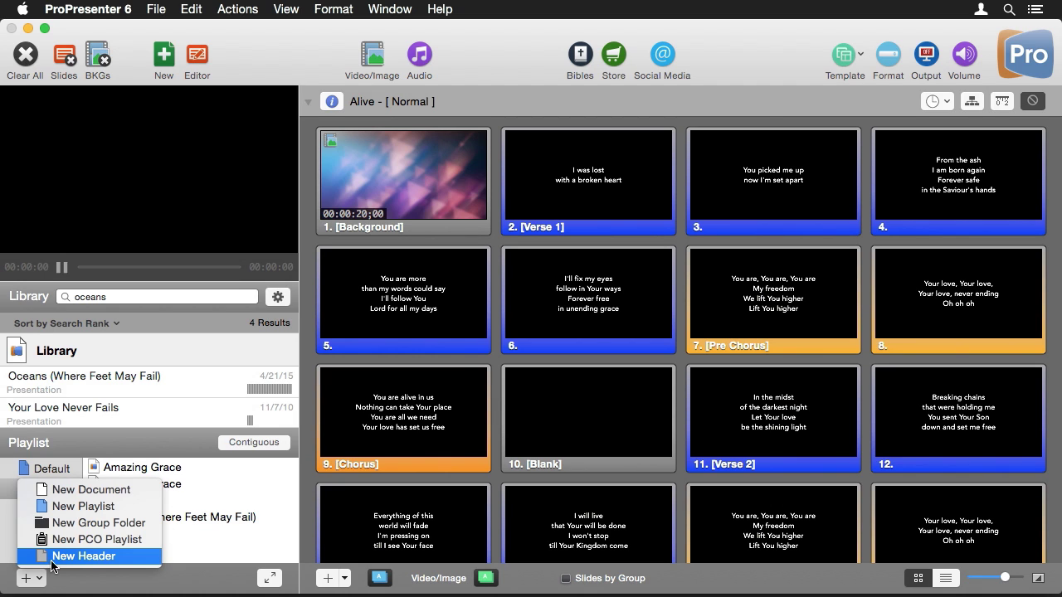
left_click(51, 557)
left_click(147, 535)
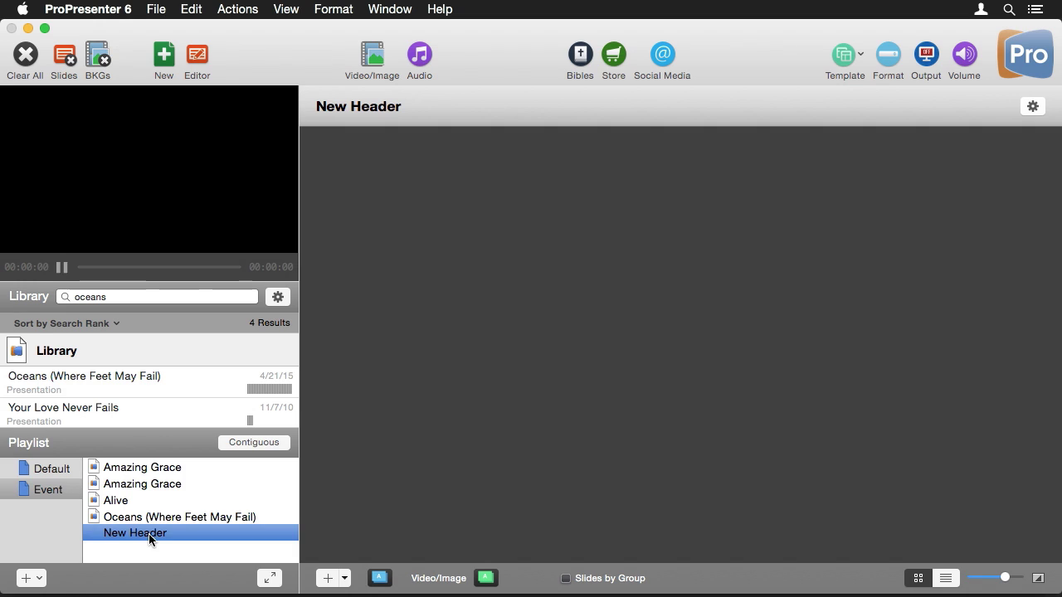
double_click(150, 536)
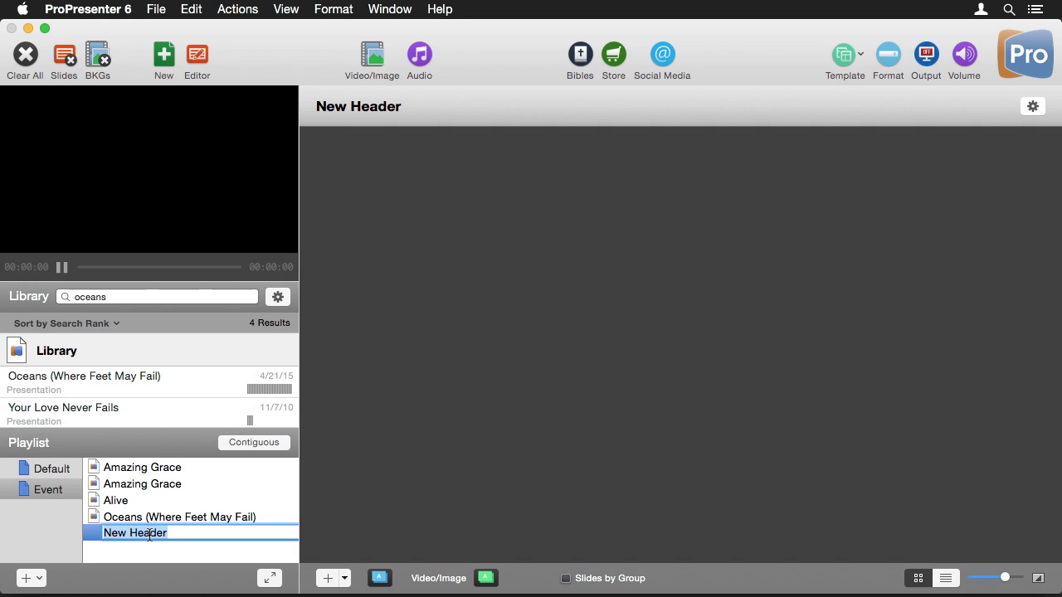
type("Song Set")
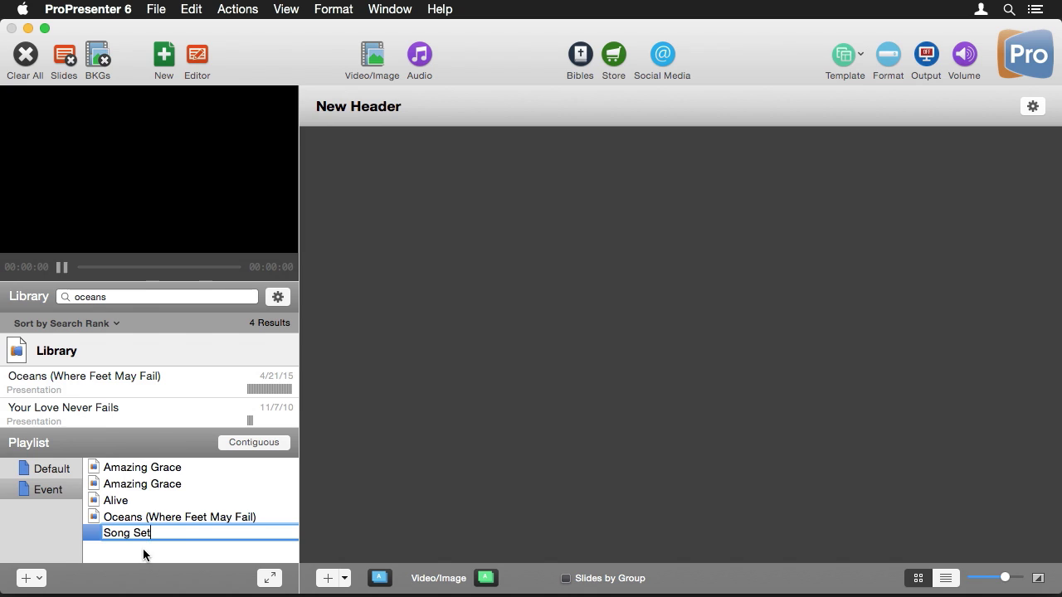
key("Return")
left_click_drag(144, 535, 147, 470)
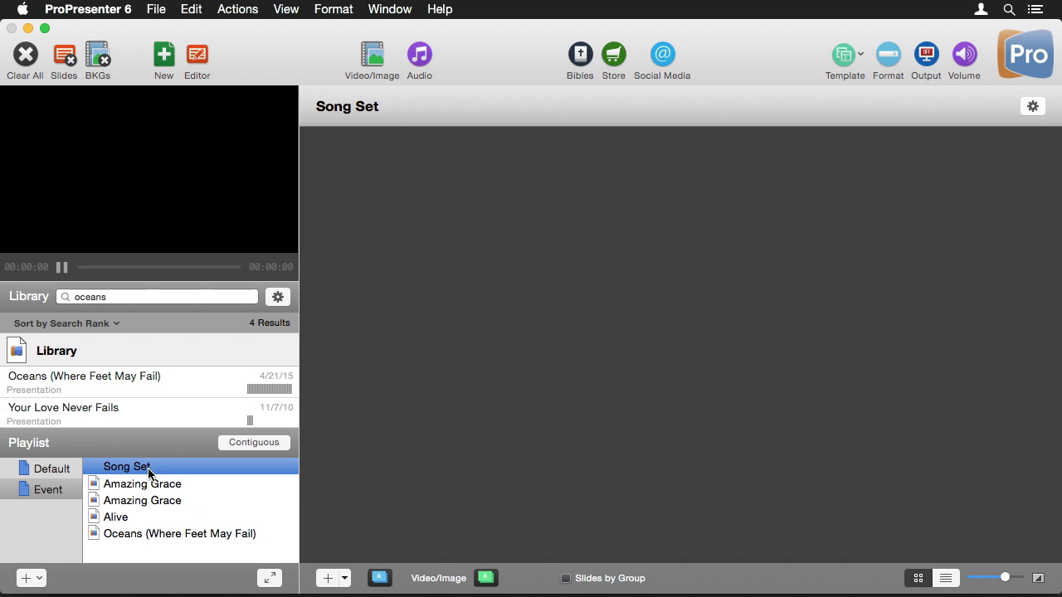
Step: Reorder the songs as Amazing Grace (Traditional), Oceans, Alive, Amazing Grace (My Chains), and select the last entry
left_click(150, 485)
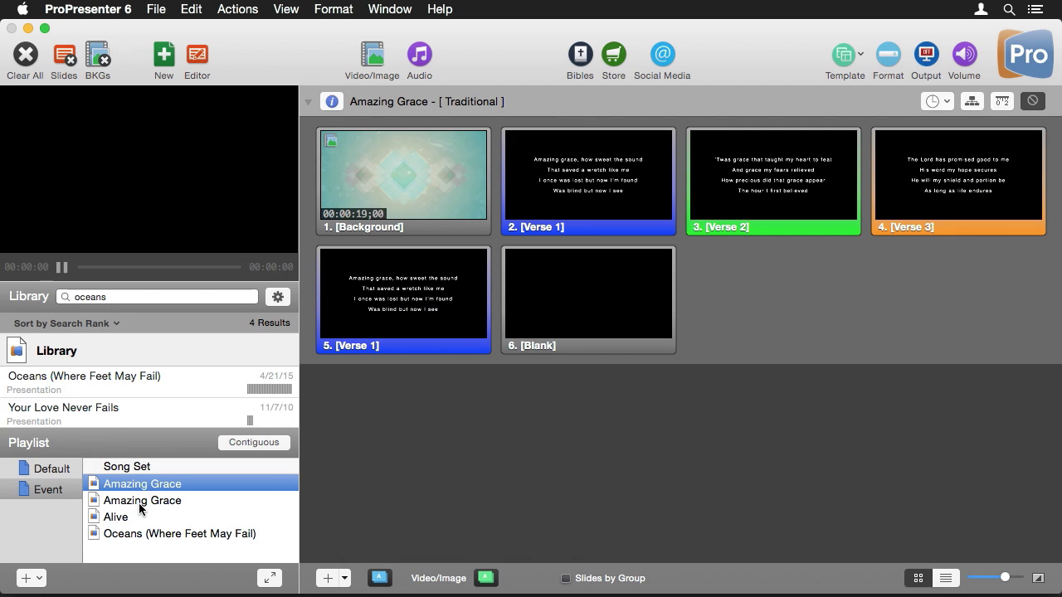
left_click_drag(125, 536, 126, 495)
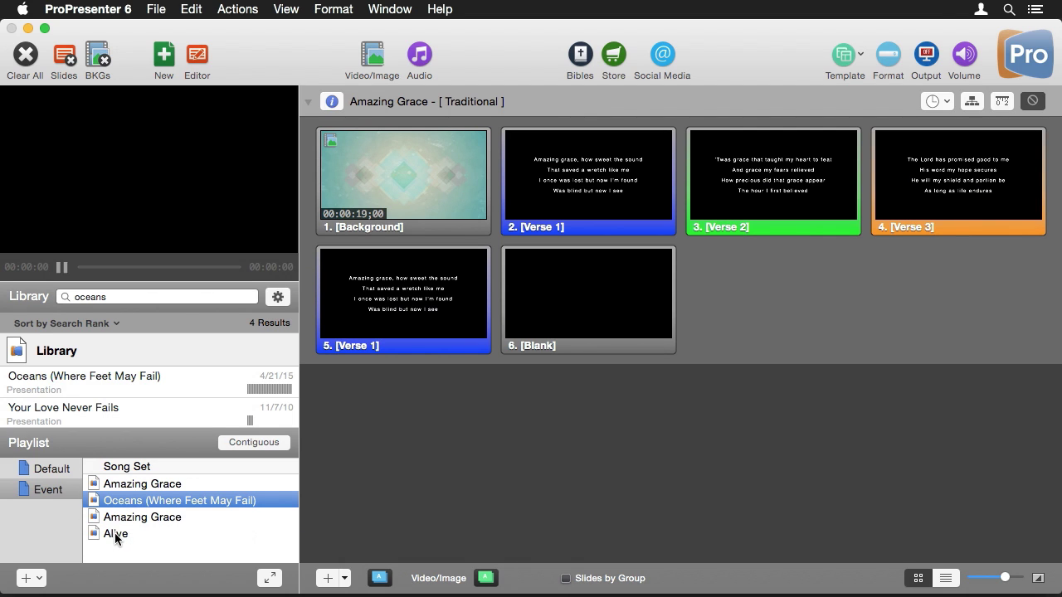
left_click_drag(118, 537, 120, 510)
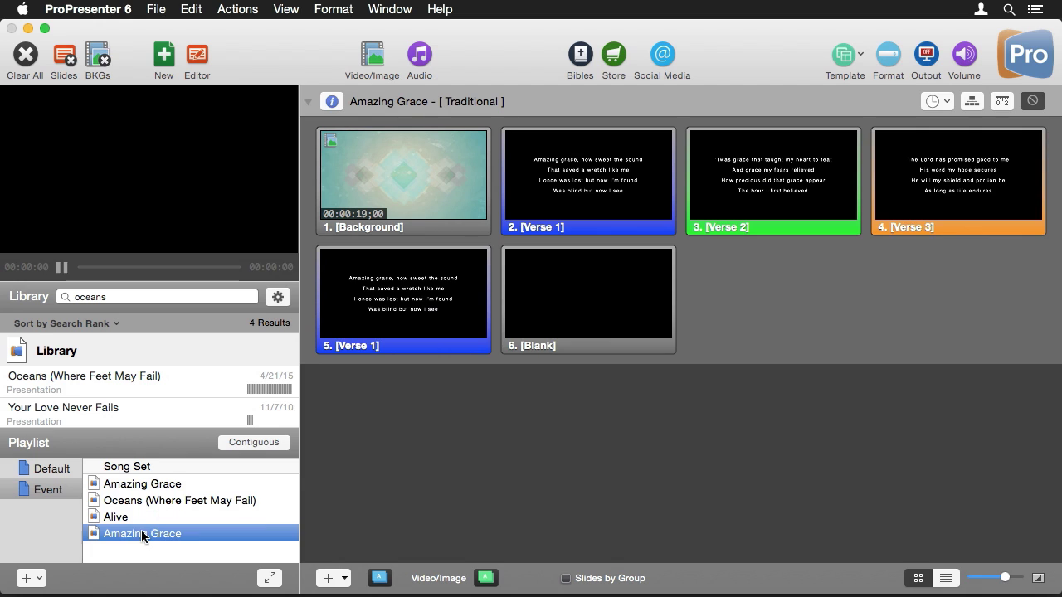
left_click(142, 534)
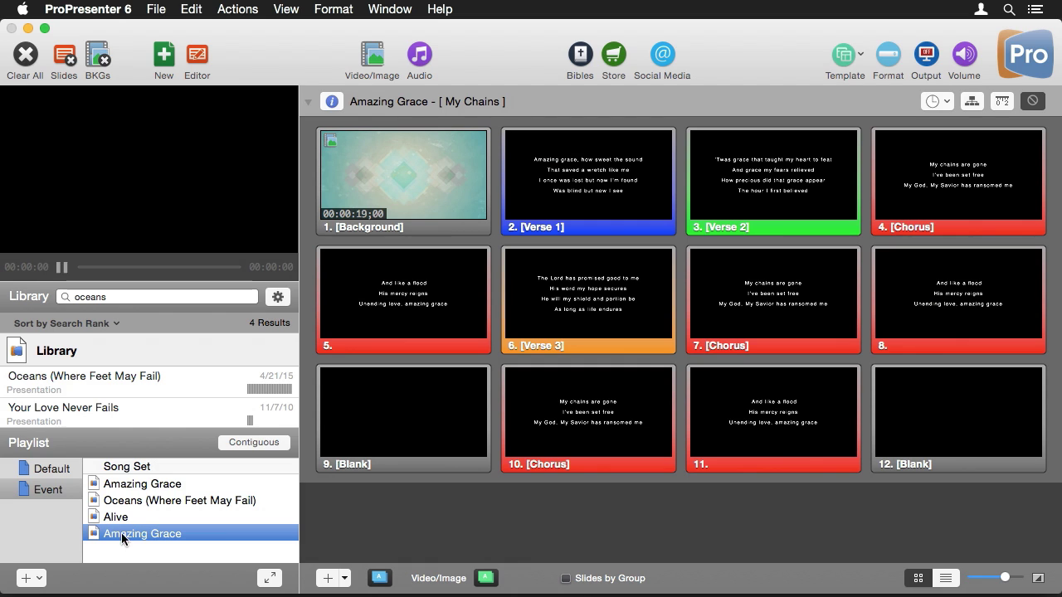
Step: Add a header named Teaching at the end of the Event playlist, below the last song
left_click(31, 578)
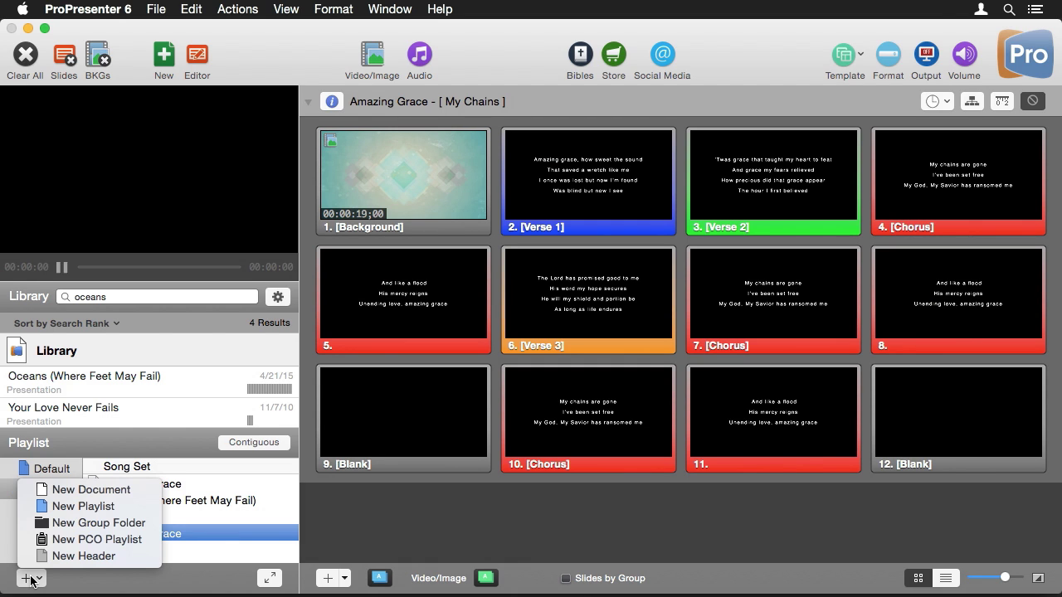
left_click(74, 556)
left_click_drag(128, 535, 133, 556)
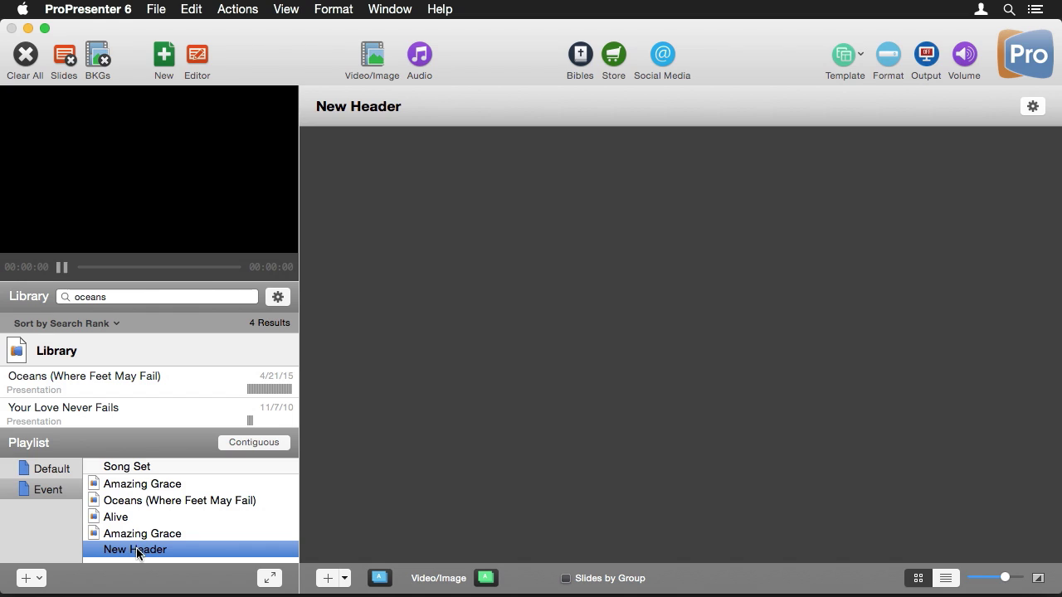
double_click(137, 549)
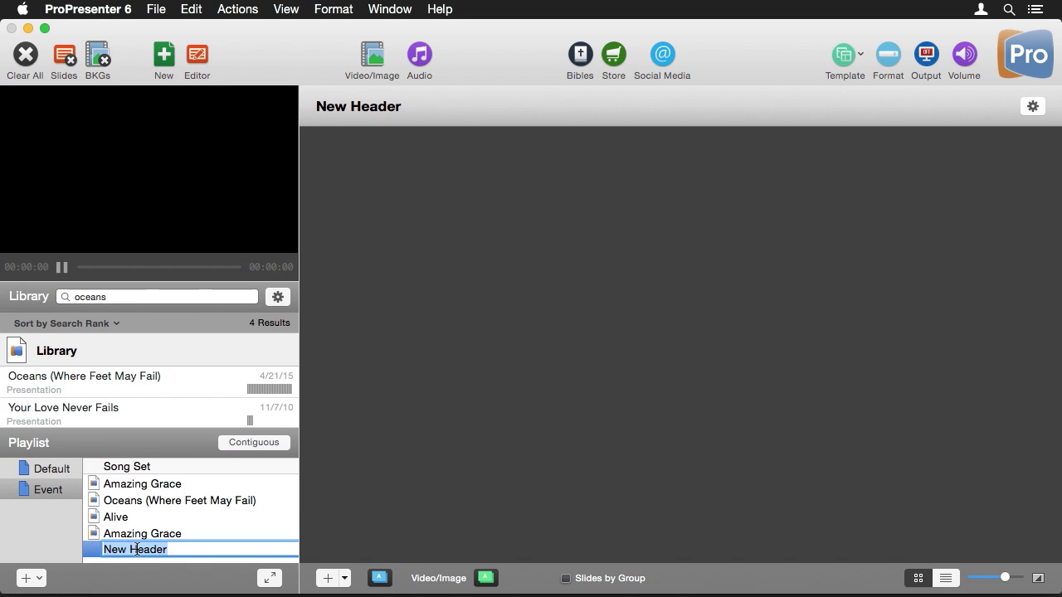
type("Teaching")
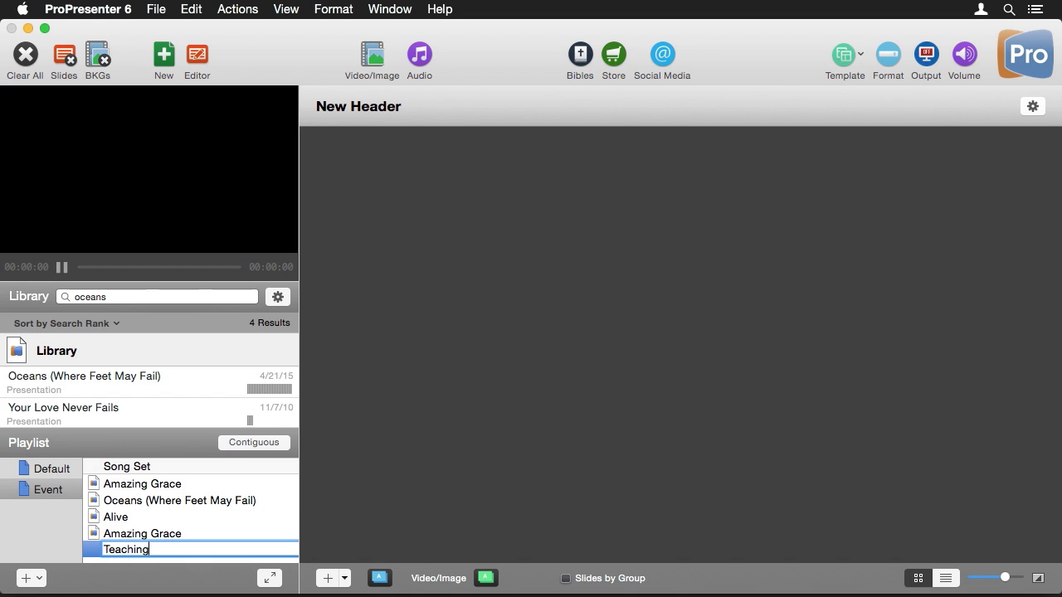
key("Return")
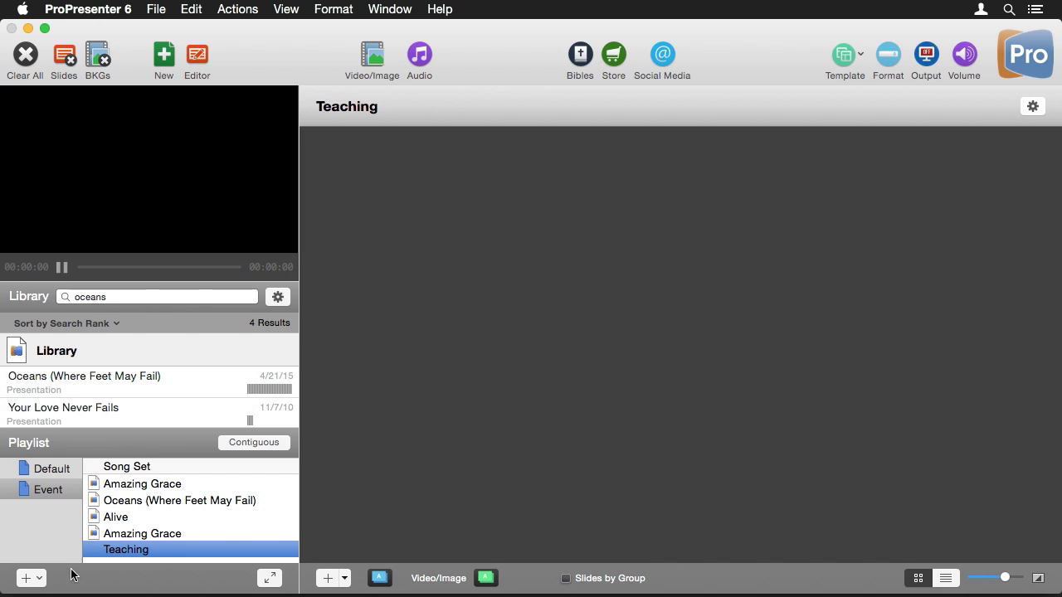
Step: Create a document named Notes under the Teaching header with category Presentation and the Impact Title Page Text template
left_click(27, 579)
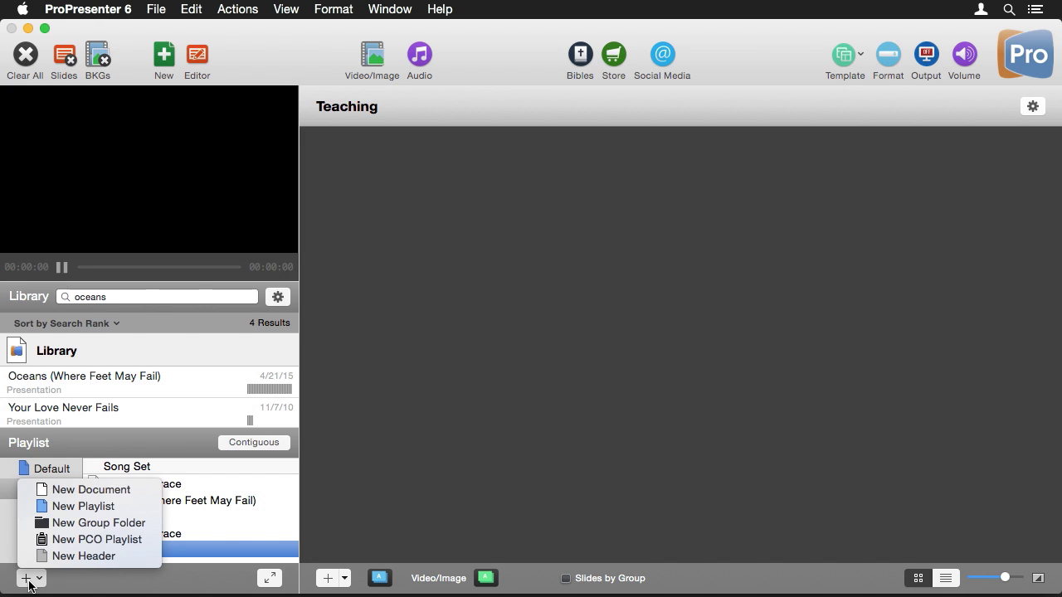
left_click(77, 491)
type("Notes")
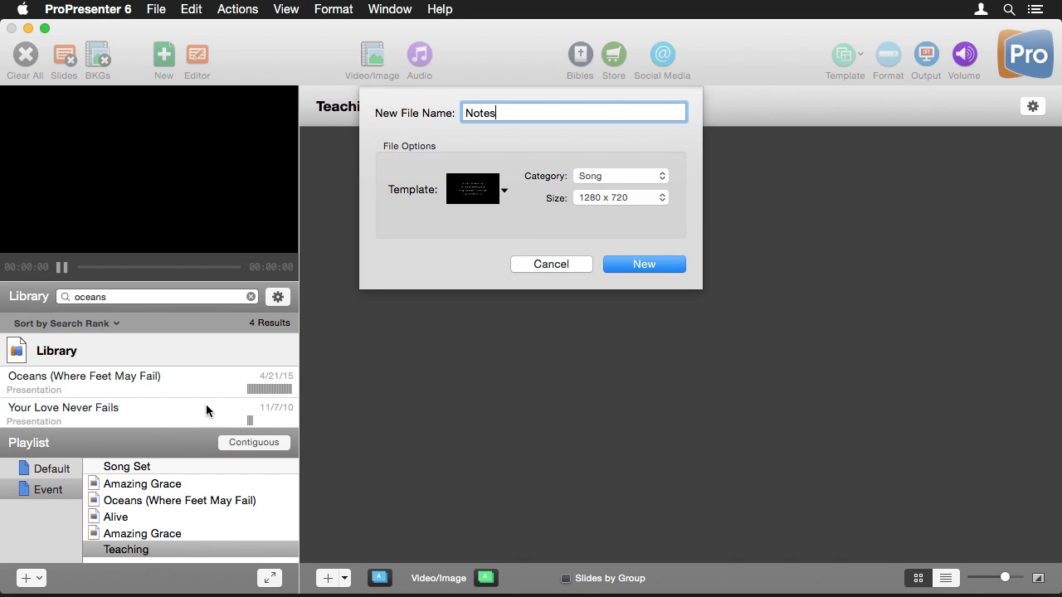
left_click(607, 175)
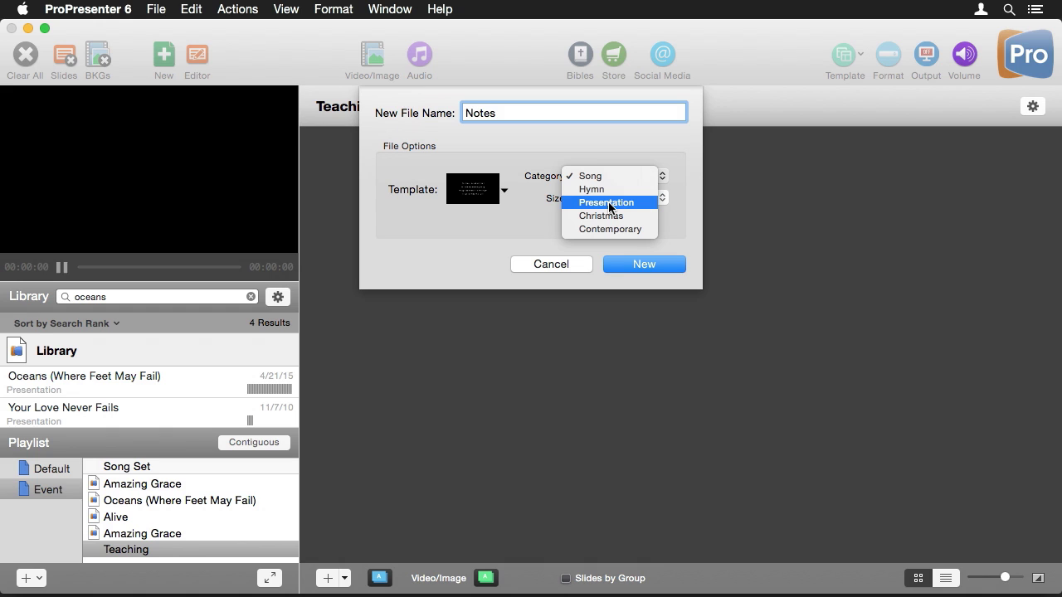
left_click(609, 204)
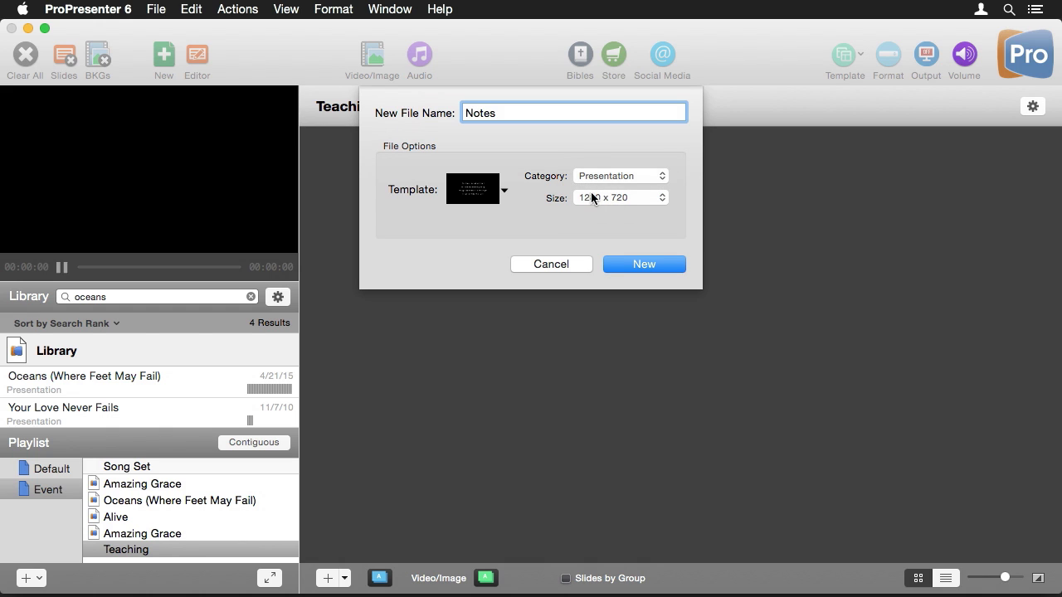
left_click(504, 190)
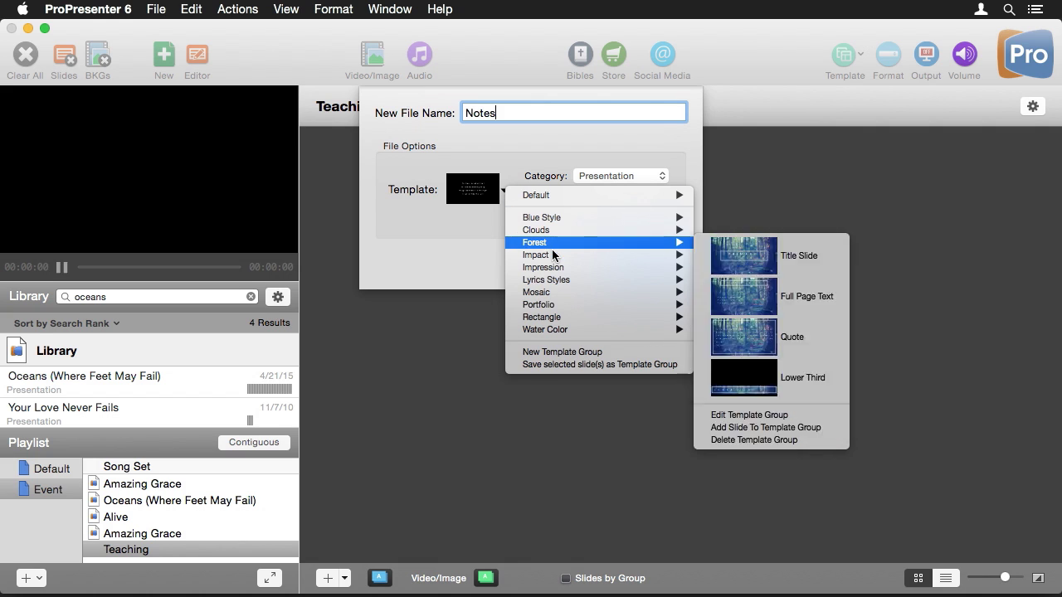
mouse_move(554, 255)
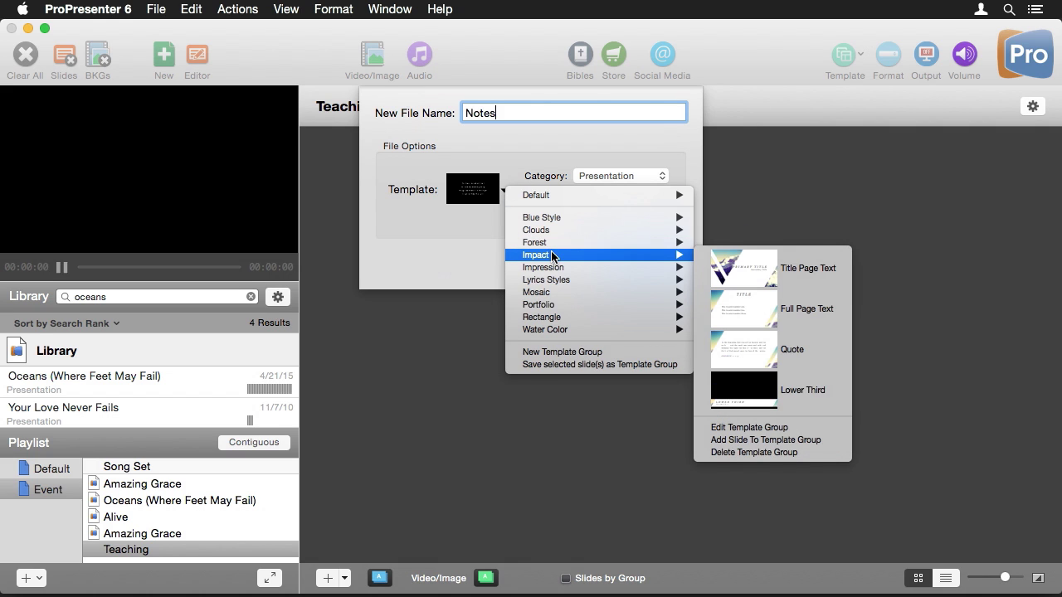
left_click(787, 282)
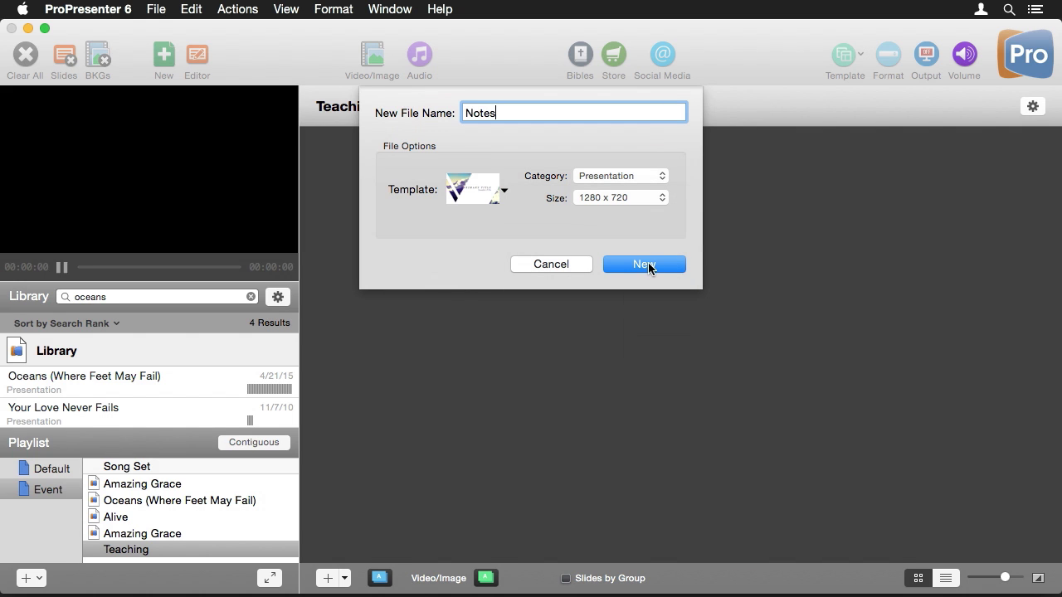
left_click(645, 264)
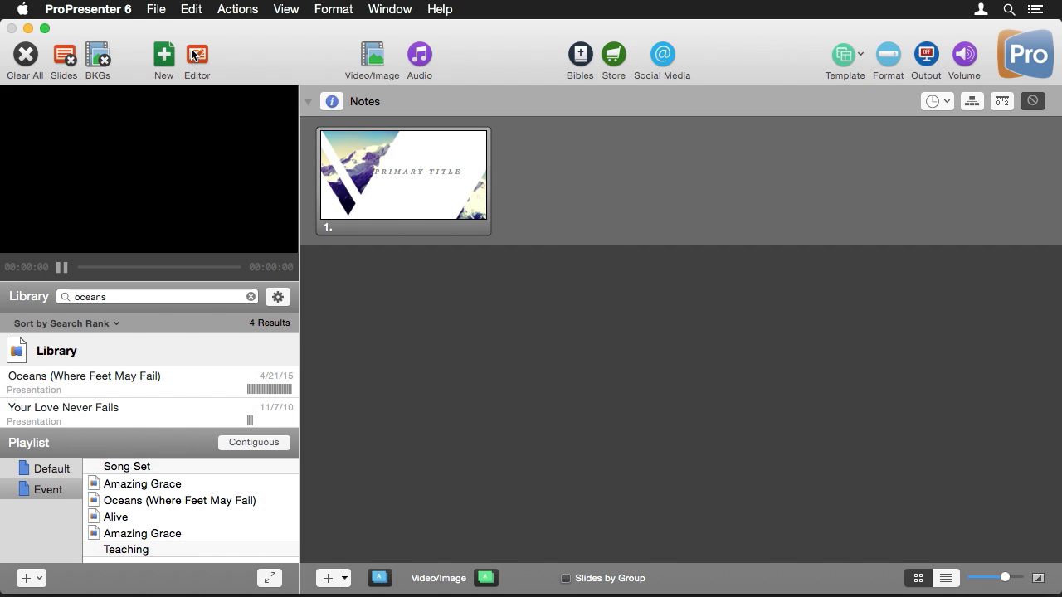
Step: Open the Notes document in the slide editor and replace the primary title with ELEVATED
left_click(199, 56)
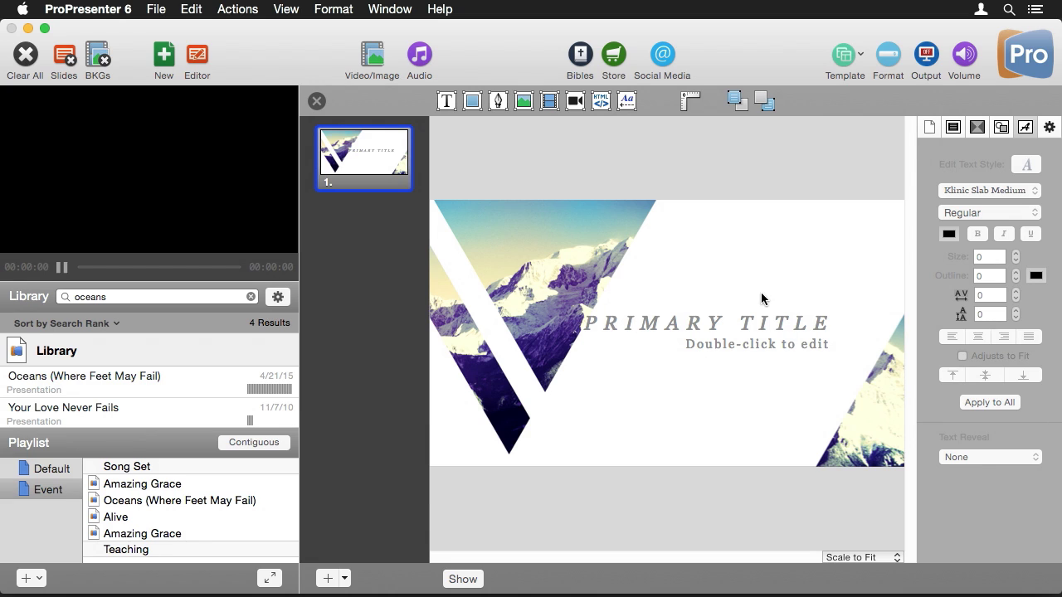
double_click(728, 322)
left_click_drag(832, 325, 529, 327)
type("ELEVA")
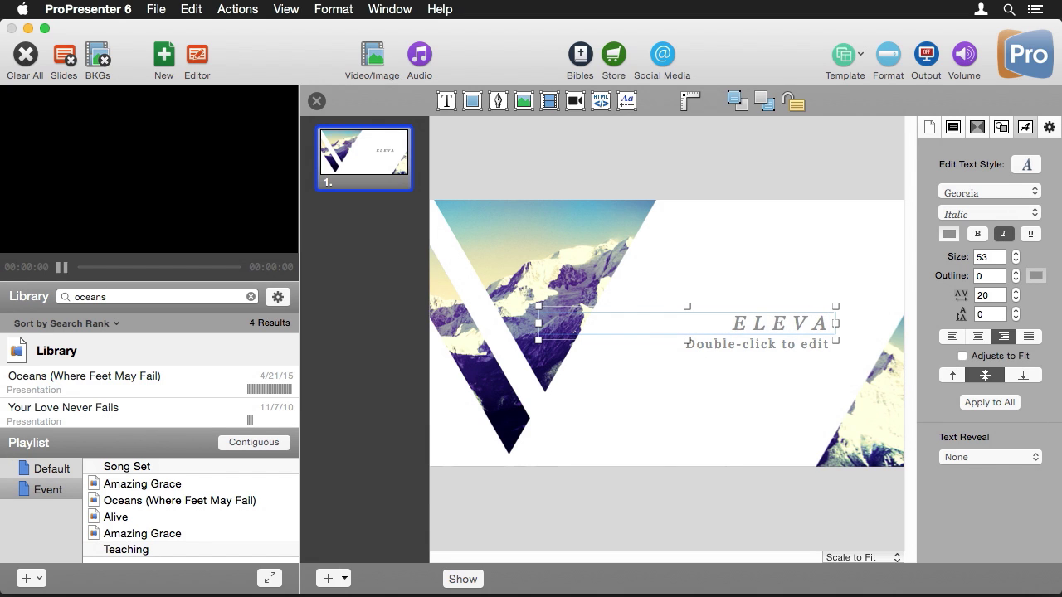
type("TED")
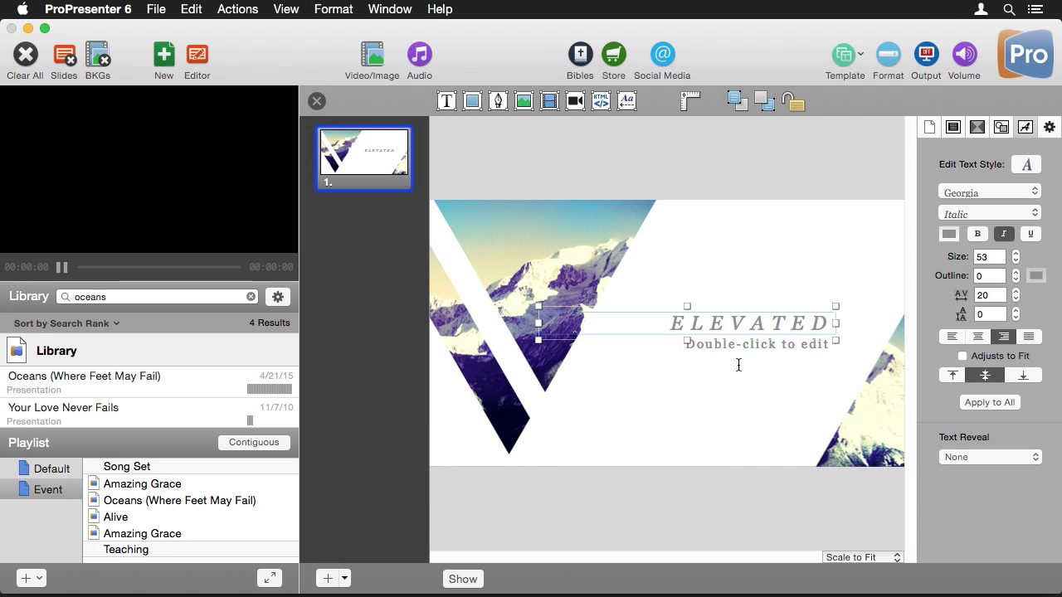
Step: Set the subtitle below the ELEVATED title to Journey to the Peak
left_click(772, 347)
double_click(816, 346)
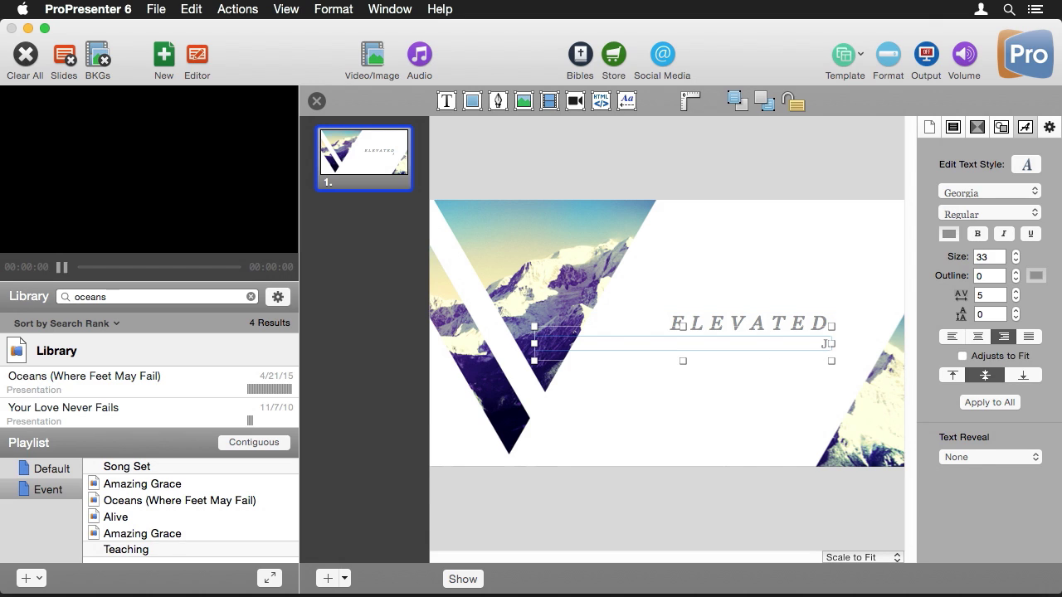
type("Journey to the P")
type("ak")
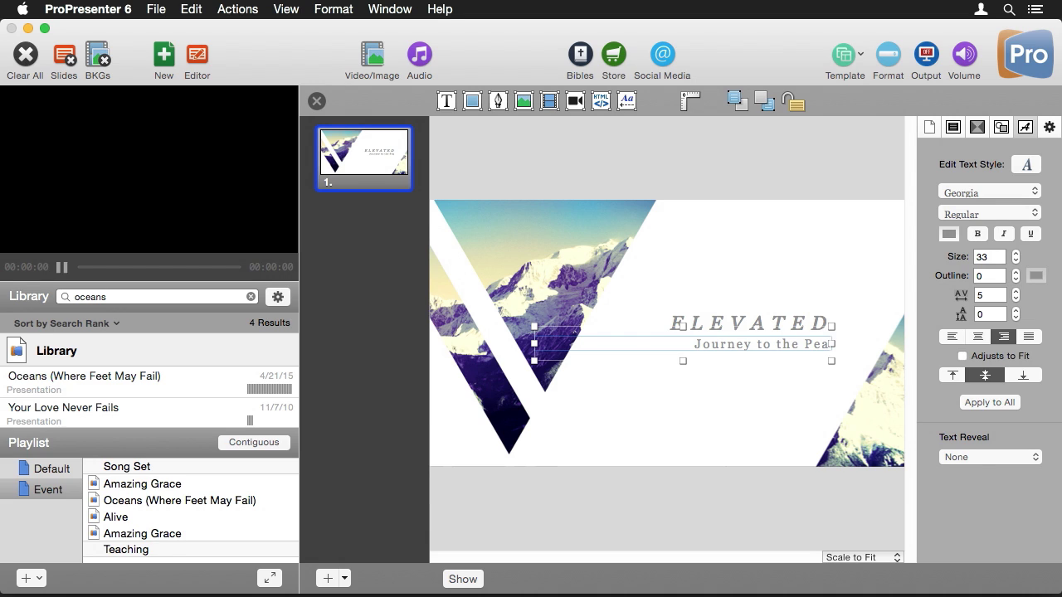
left_click(739, 393)
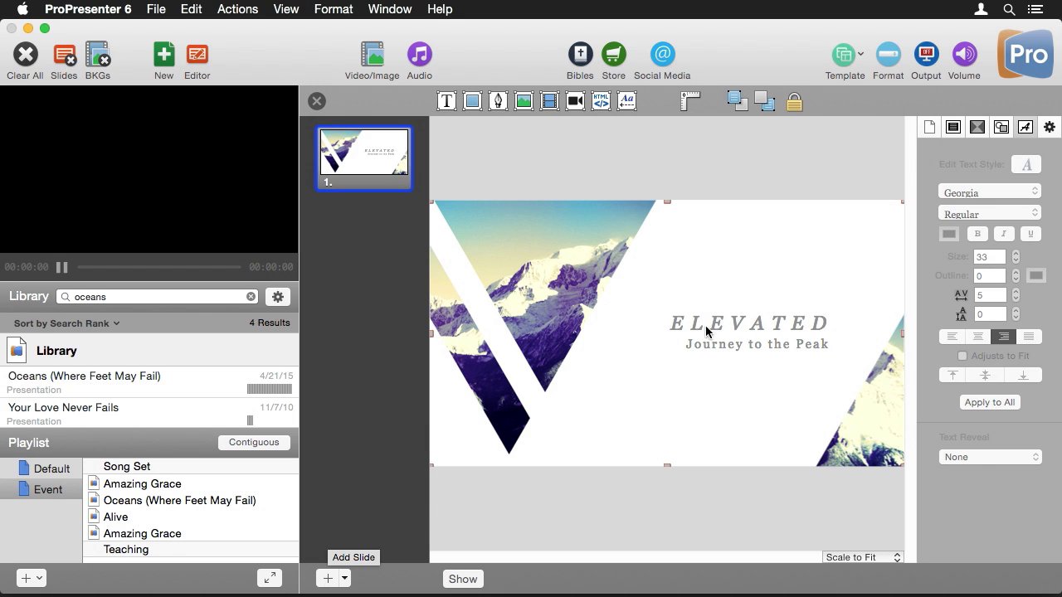
Step: Add a second slide from the Impact Full Page Text template and set its title to First Steps
left_click(344, 579)
mouse_move(394, 474)
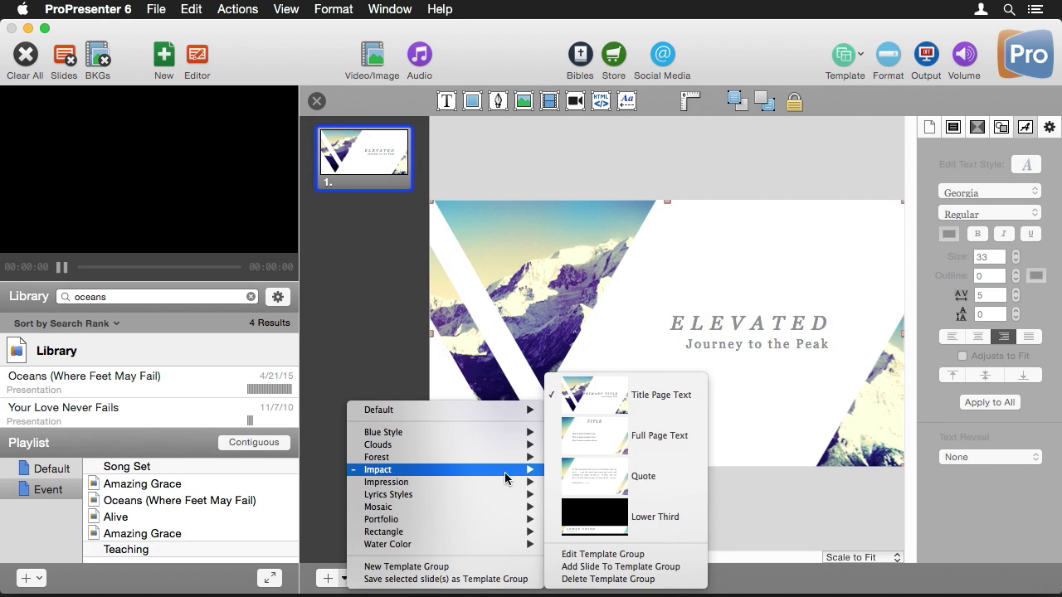
left_click(665, 433)
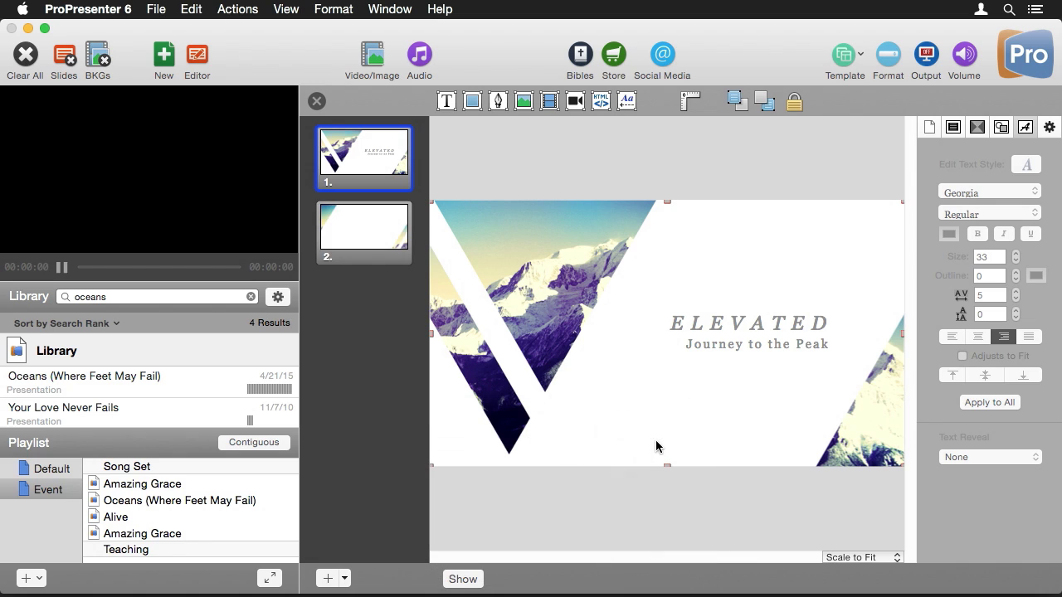
left_click(382, 246)
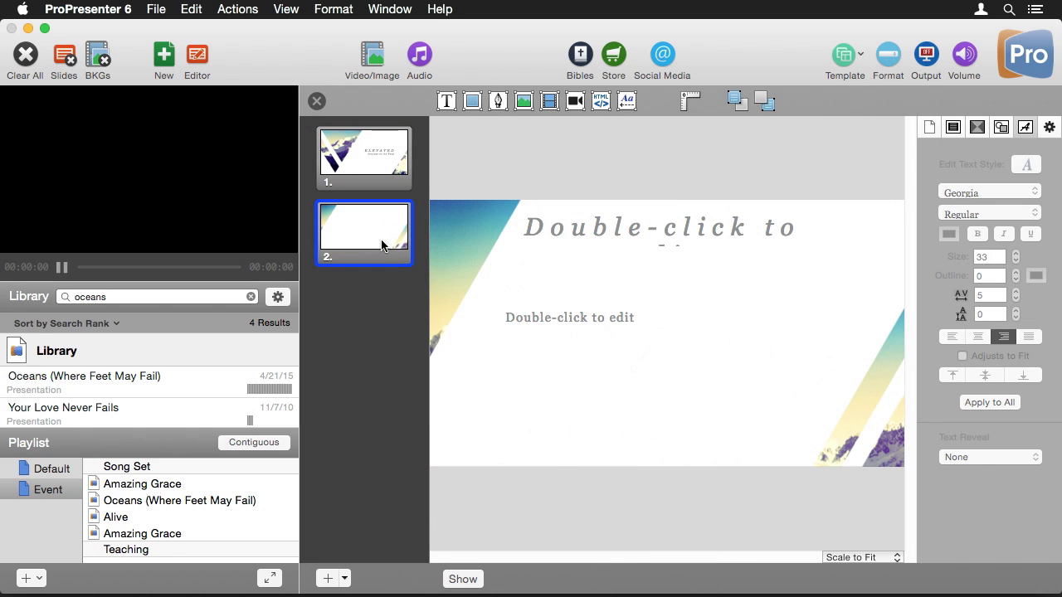
double_click(714, 233)
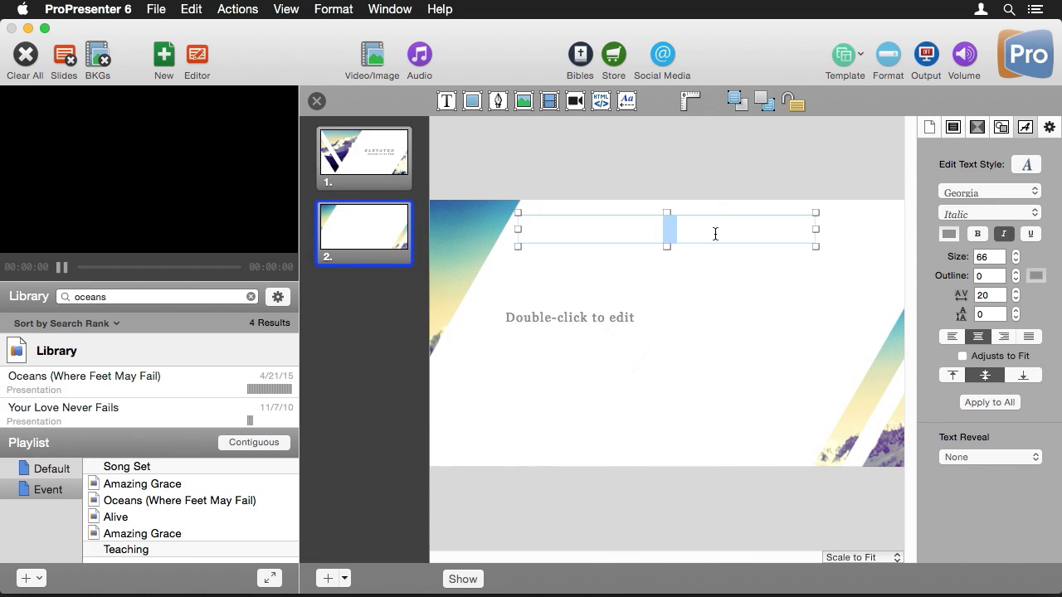
type("F")
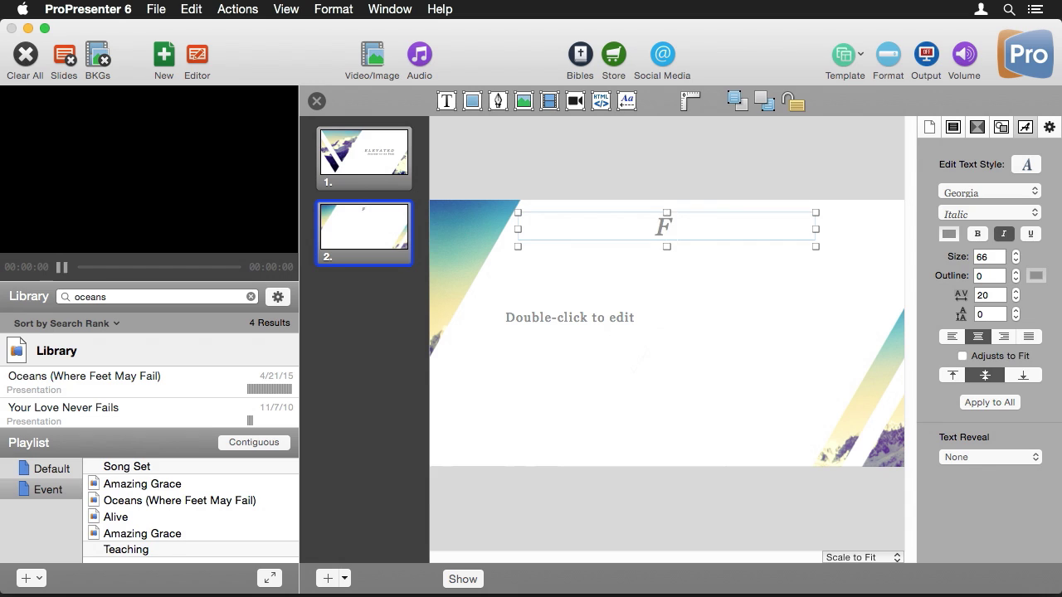
type("irst Steps")
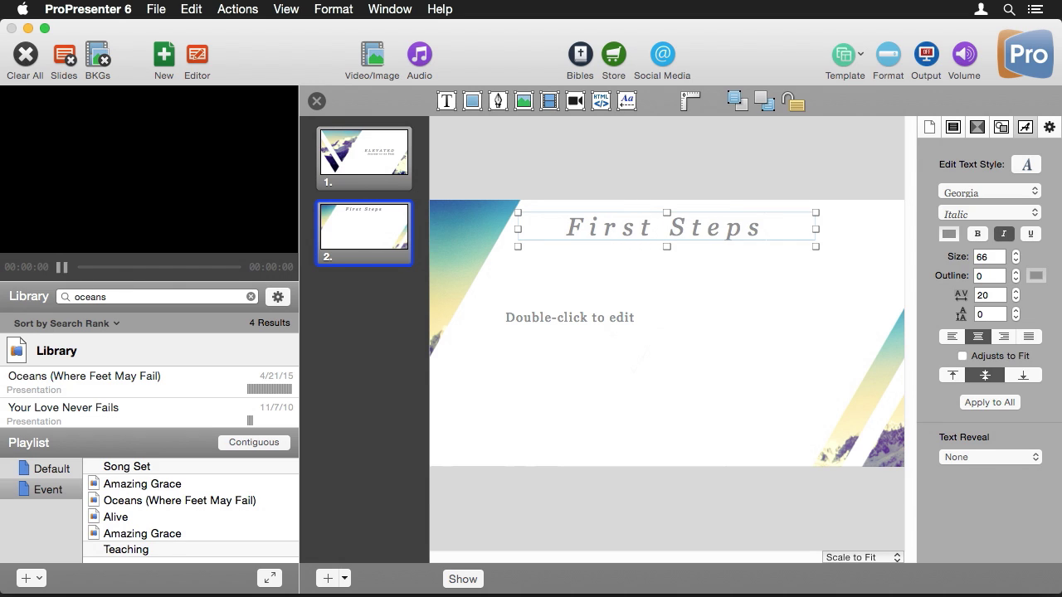
Step: Fill the body text of the second slide with three lines: Step 1, Step 2 and Step 3
double_click(576, 317)
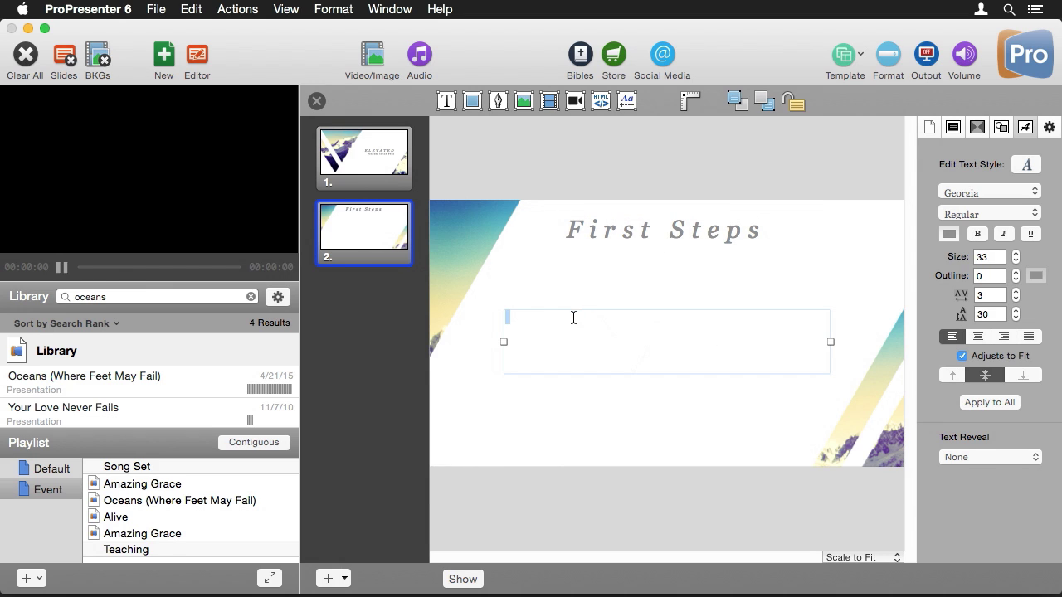
type("Step")
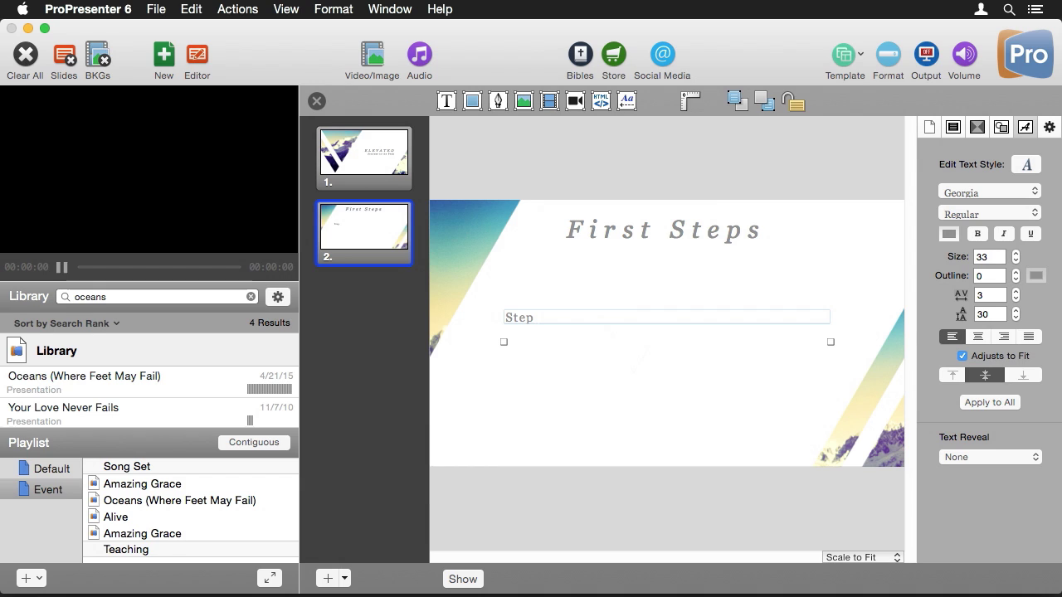
type(" 1")
key("Return")
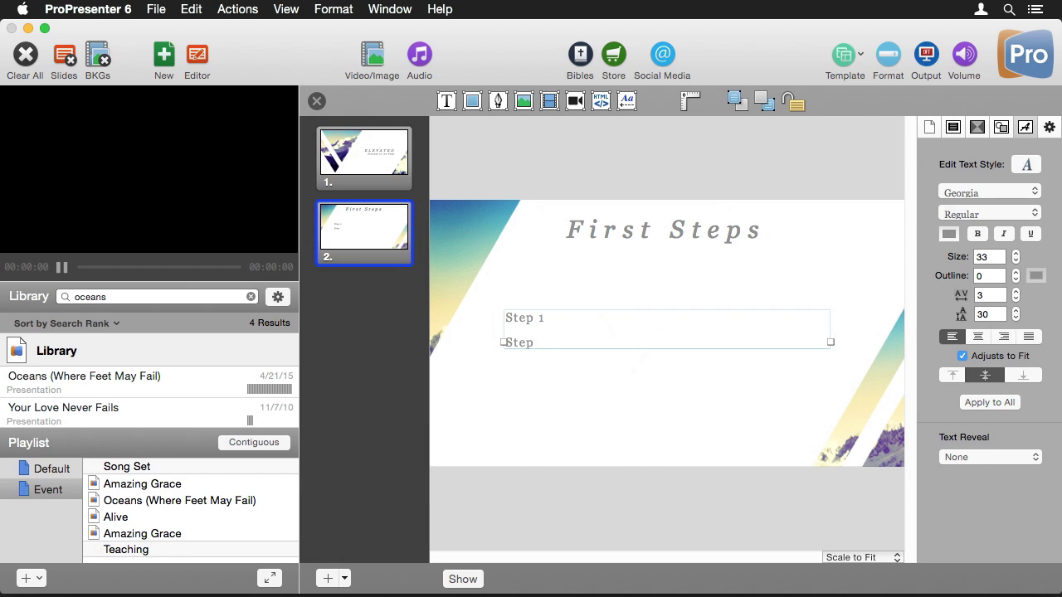
type("Step 2")
key("Return")
type("Step 3")
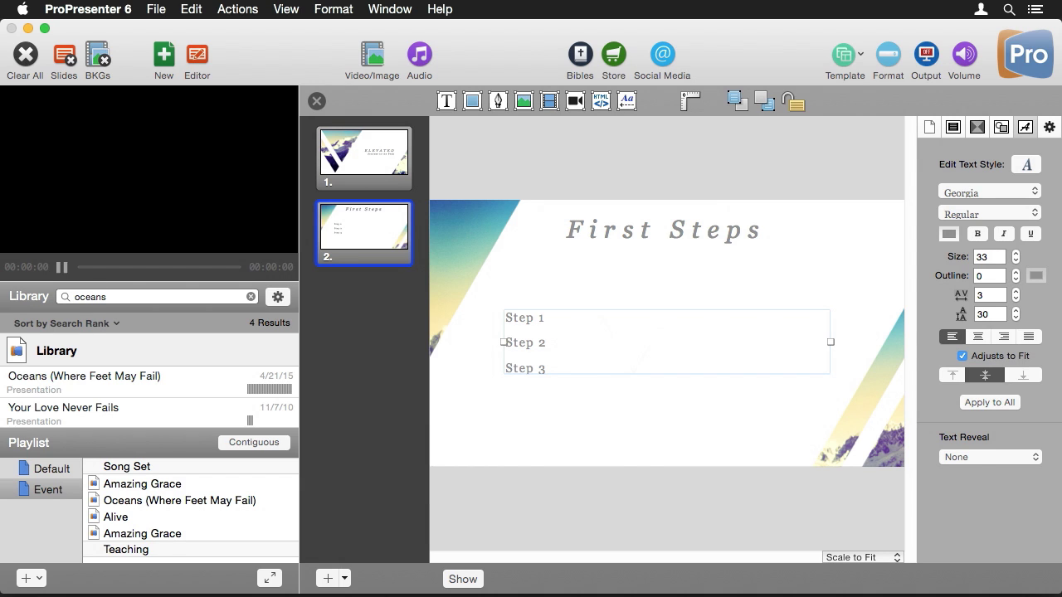
left_click(605, 401)
Step: Move the First Steps title down to just above the step list and select the body text box
left_click(642, 235)
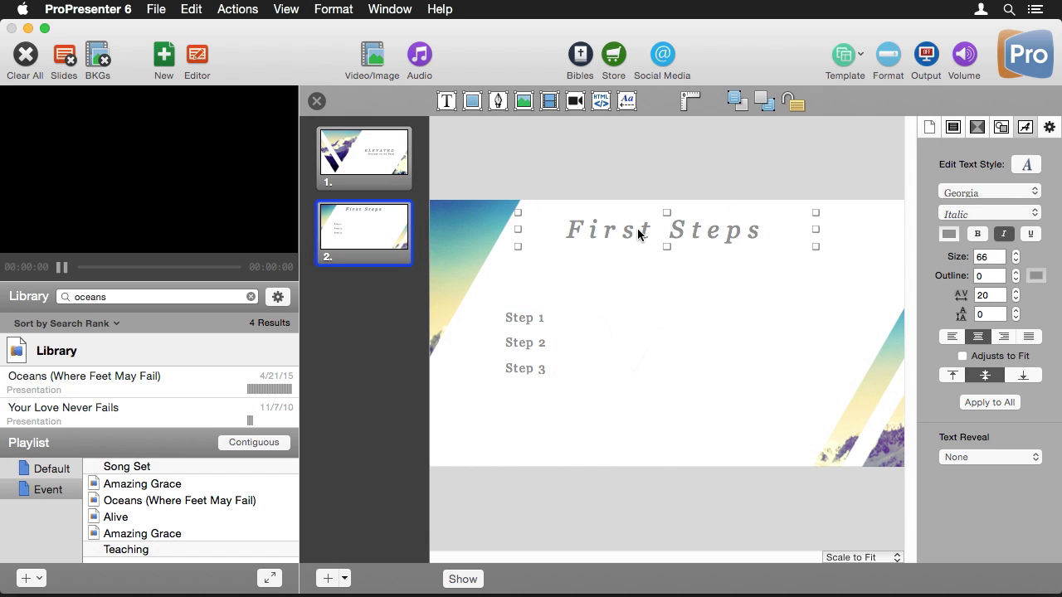
left_click_drag(640, 232, 639, 278)
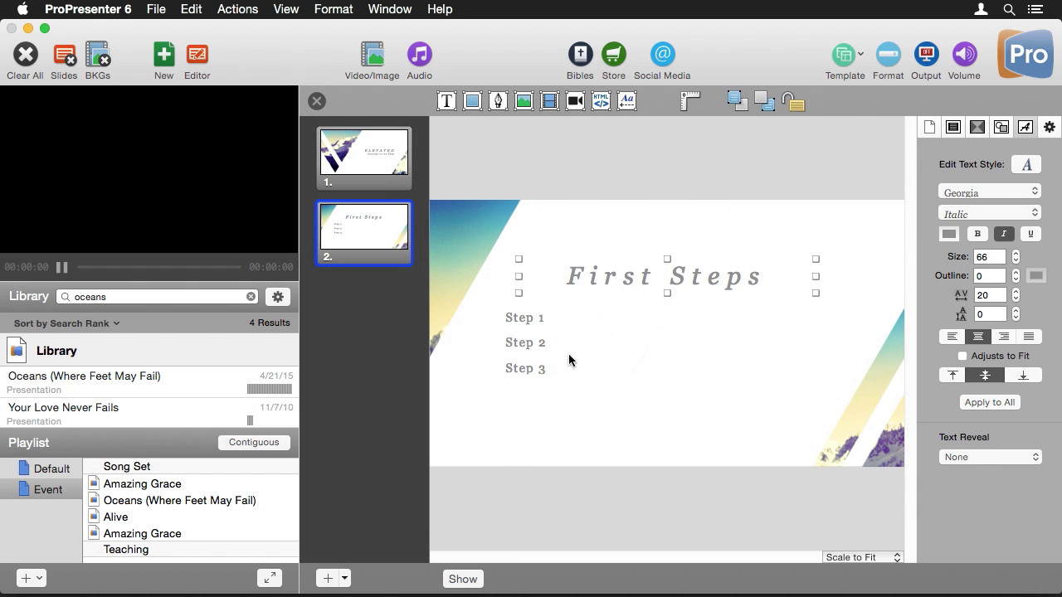
left_click(543, 341)
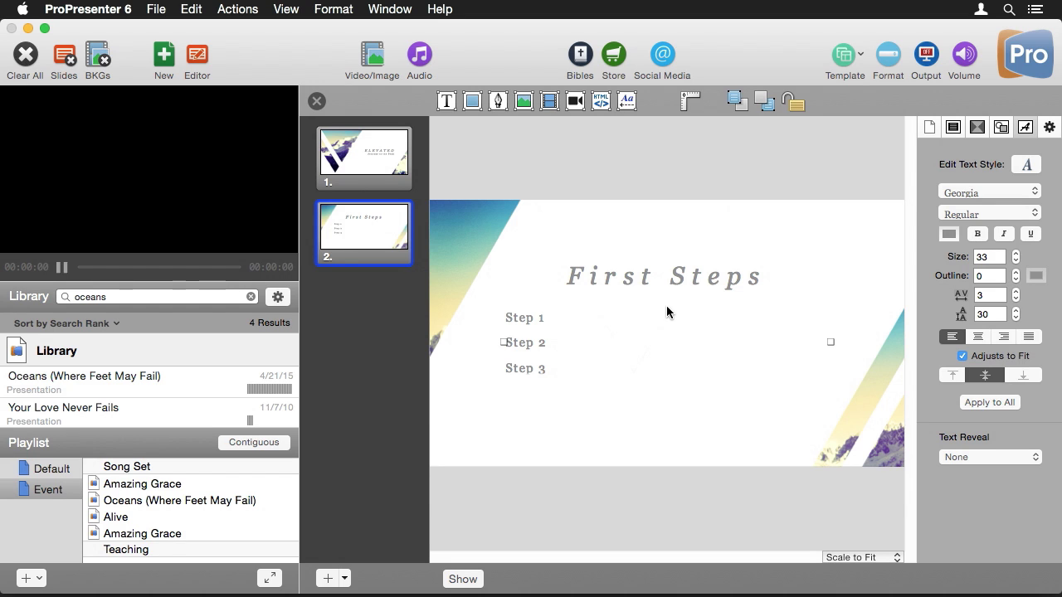
Step: Open the Bible lookup and choose New Living Translation as the Bible version
left_click(581, 57)
left_click(508, 102)
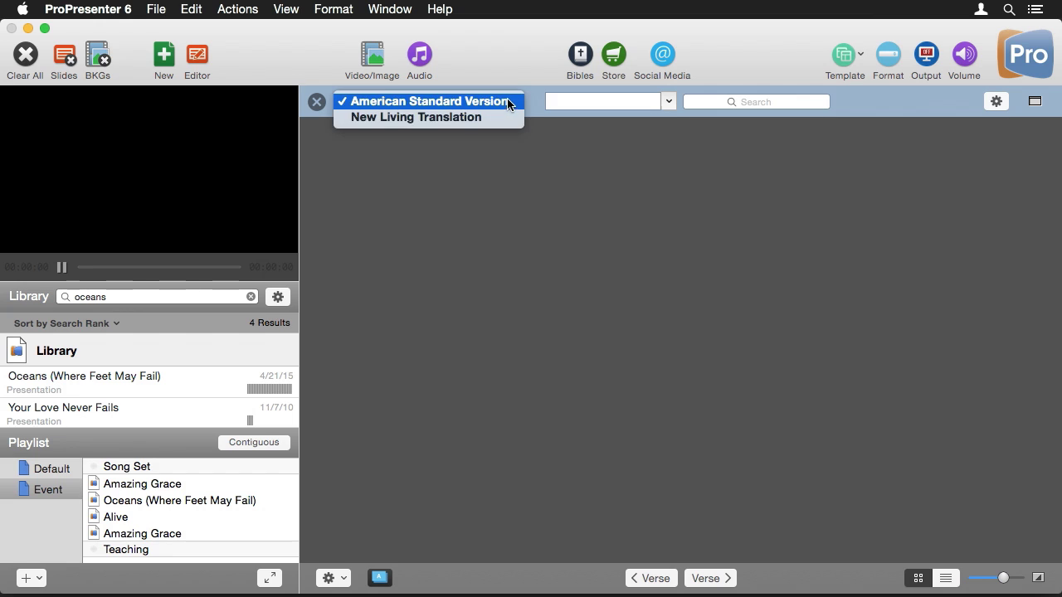
left_click(466, 119)
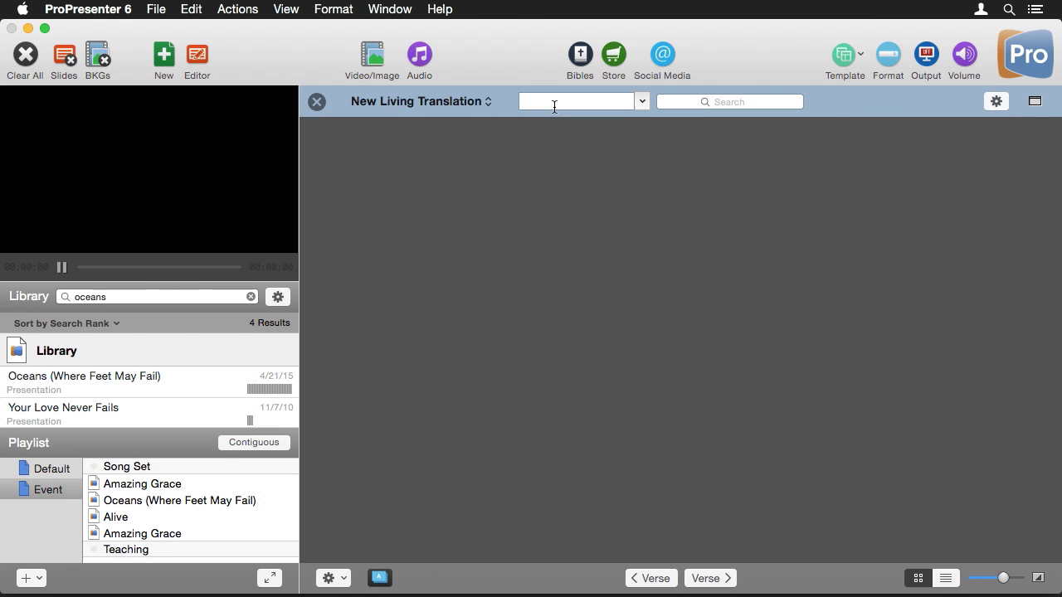
Step: Look up the passage Proverbs 1:1 to generate its verse slide
left_click(590, 101)
left_click(734, 101)
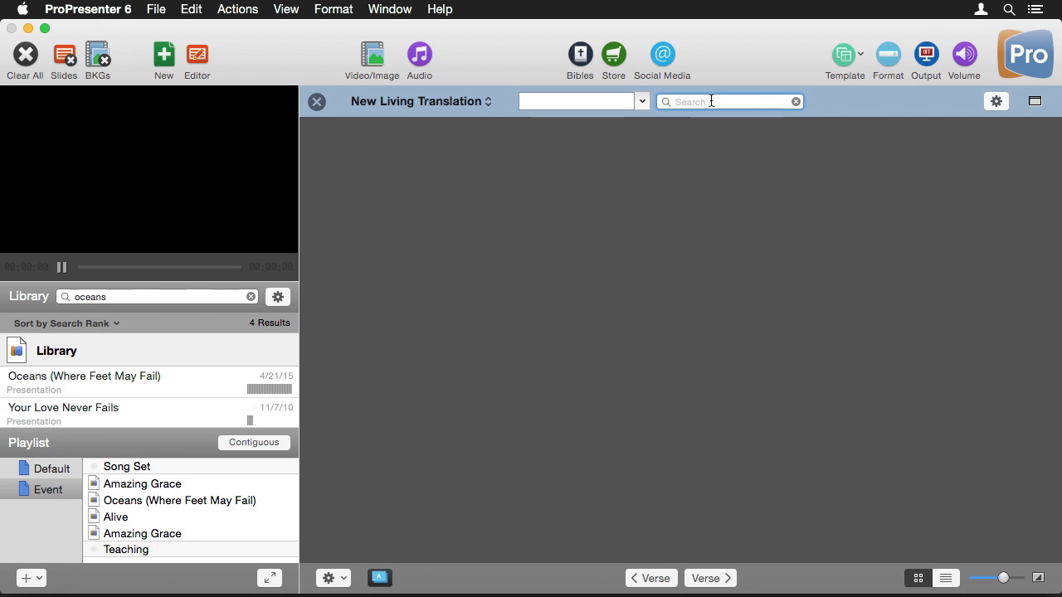
left_click(642, 102)
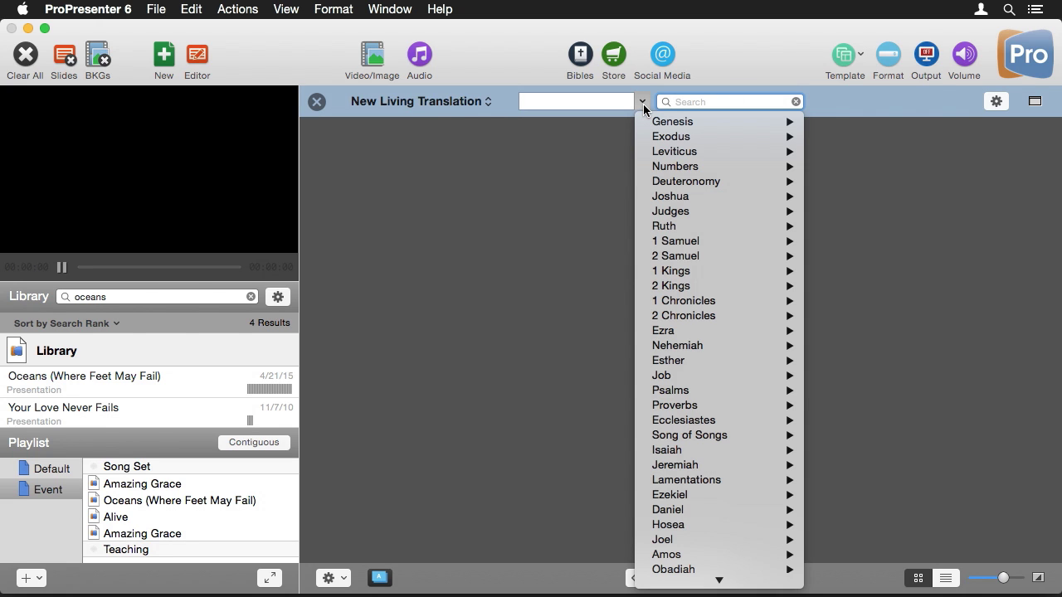
mouse_move(705, 406)
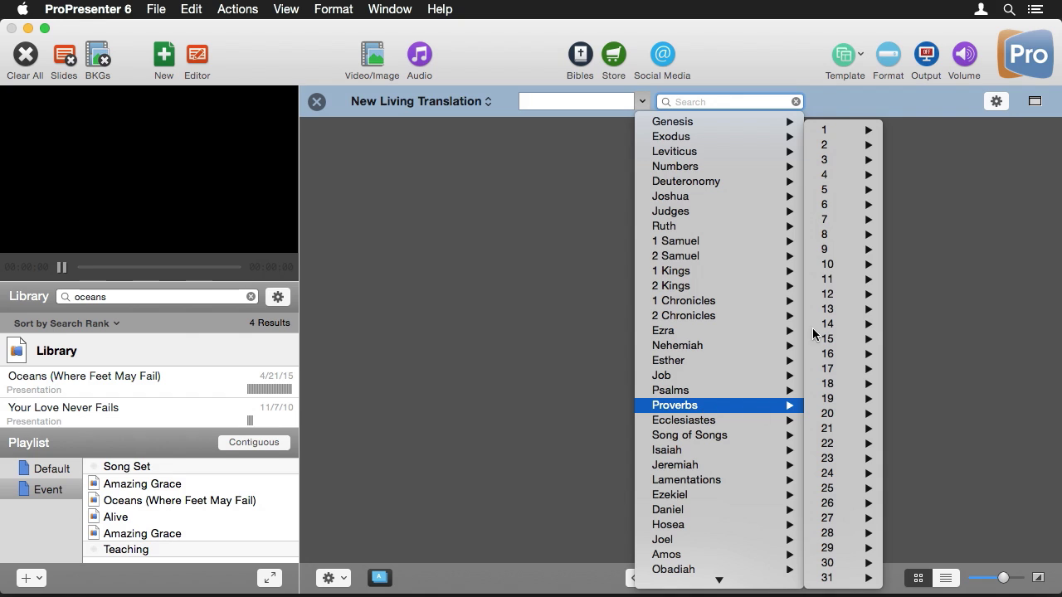
mouse_move(832, 132)
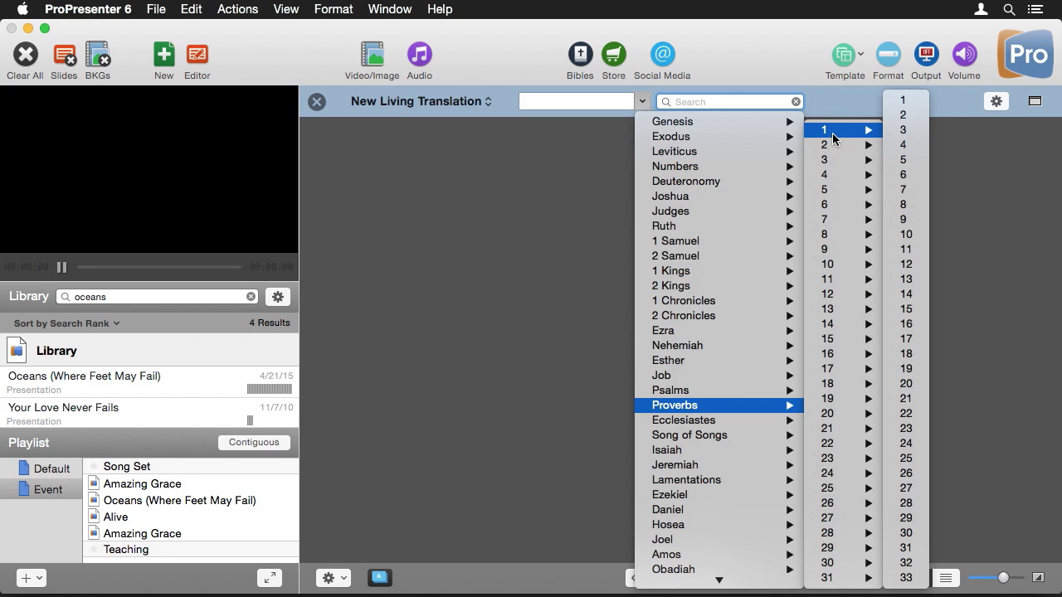
left_click(906, 101)
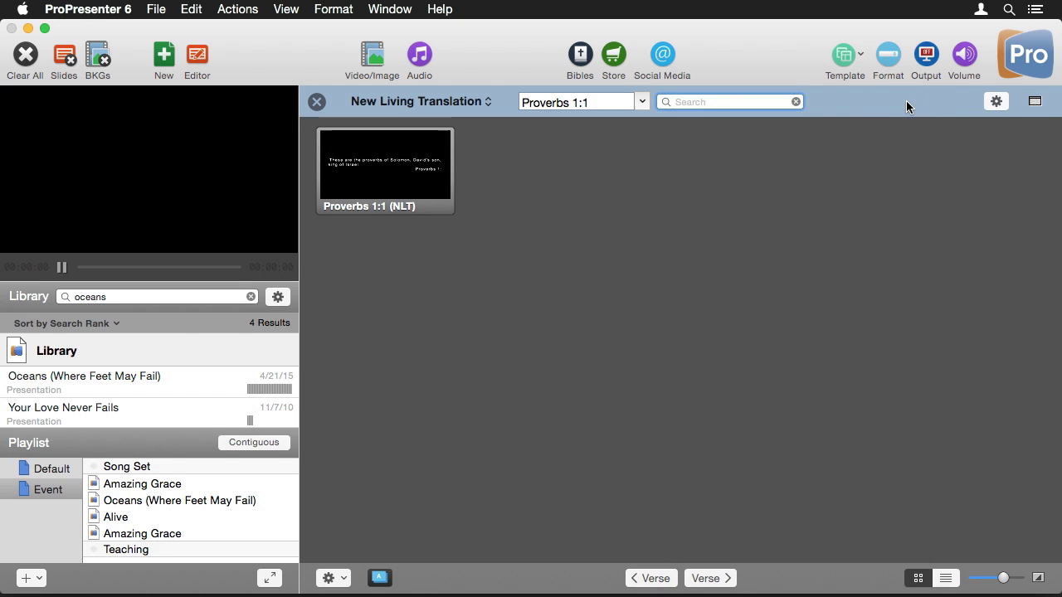
Step: Set the template for the Bible slides to Quote from the Impact group
left_click(997, 102)
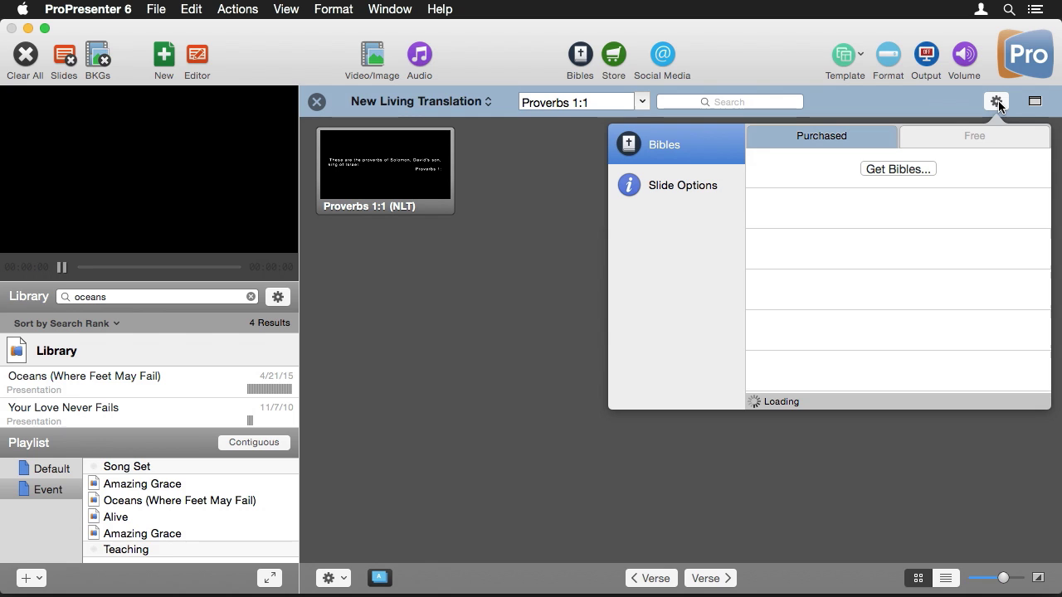
left_click(682, 185)
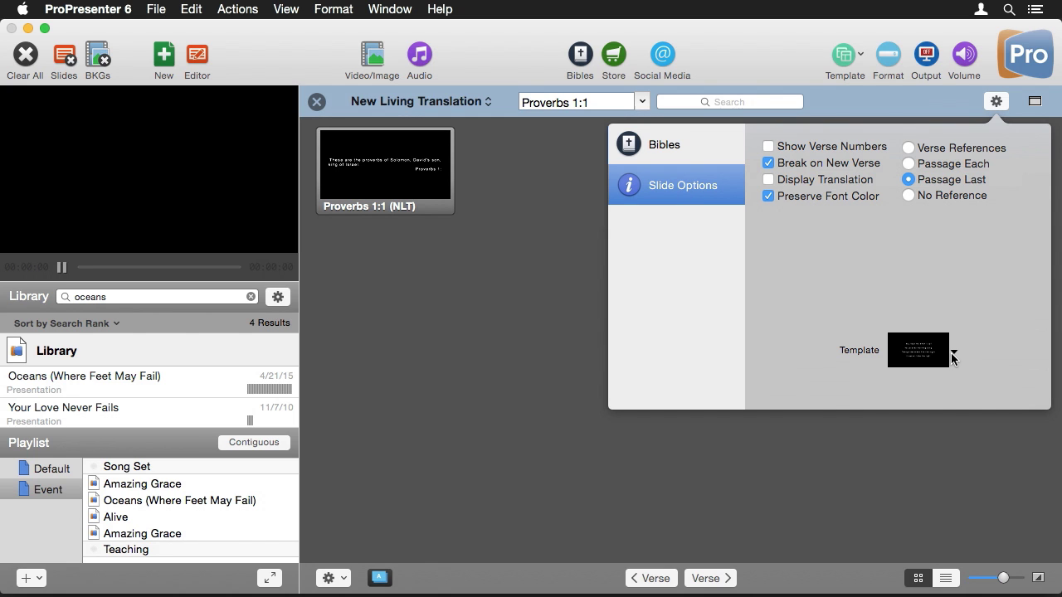
left_click(952, 354)
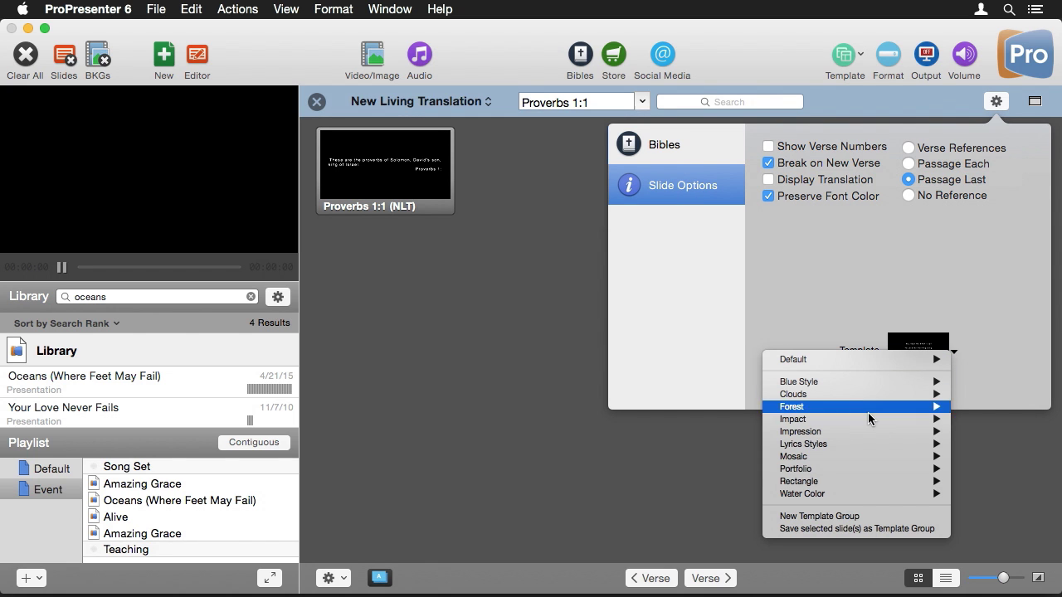
mouse_move(857, 421)
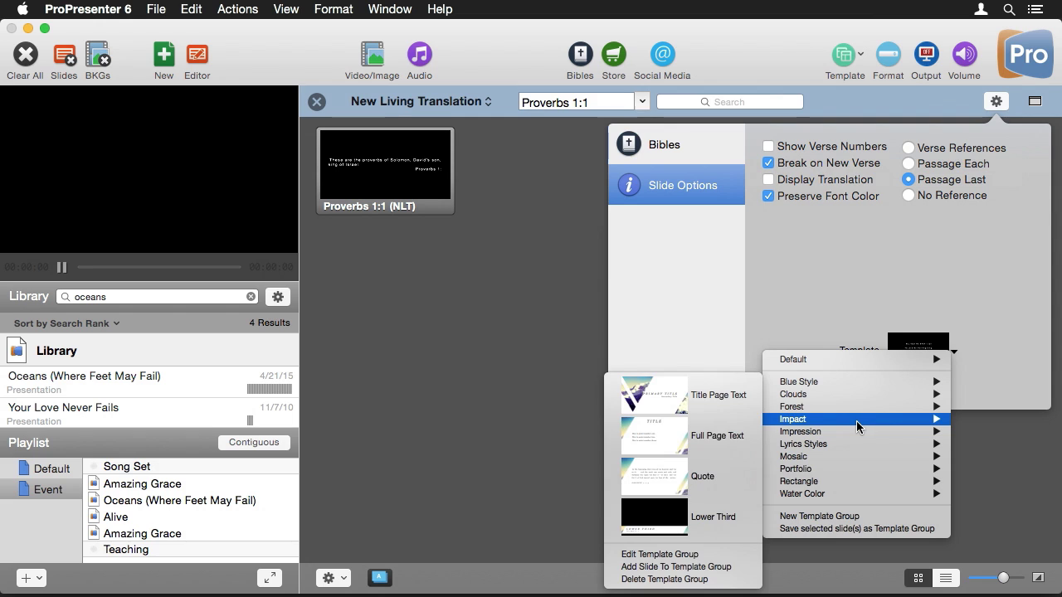
left_click(705, 484)
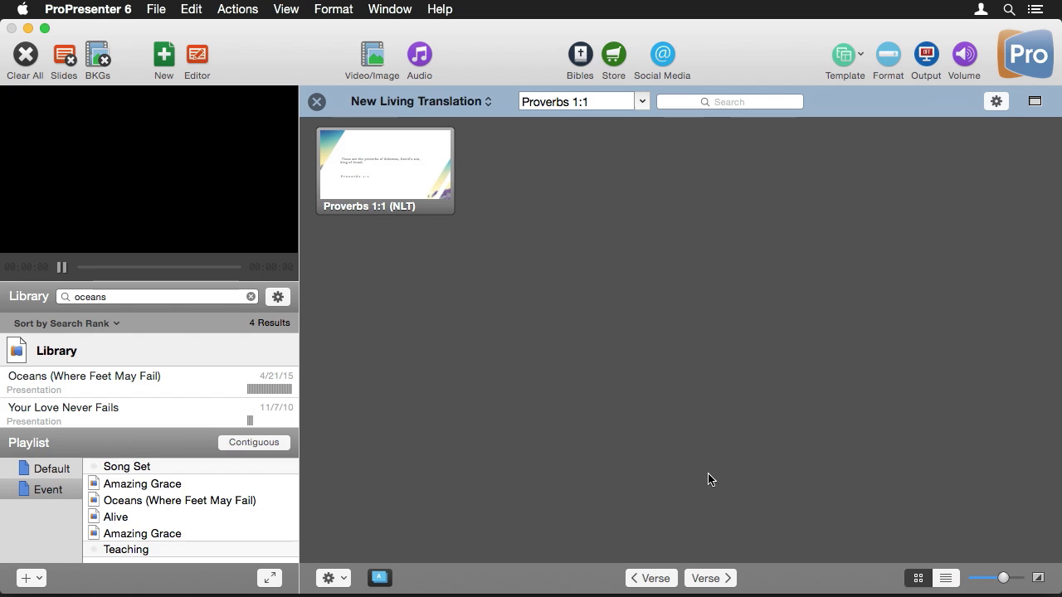
Step: Clear the library search, copy the Proverbs 1:1 slide into the Notes presentation and close the Bible lookup
left_click(253, 300)
left_click(252, 297)
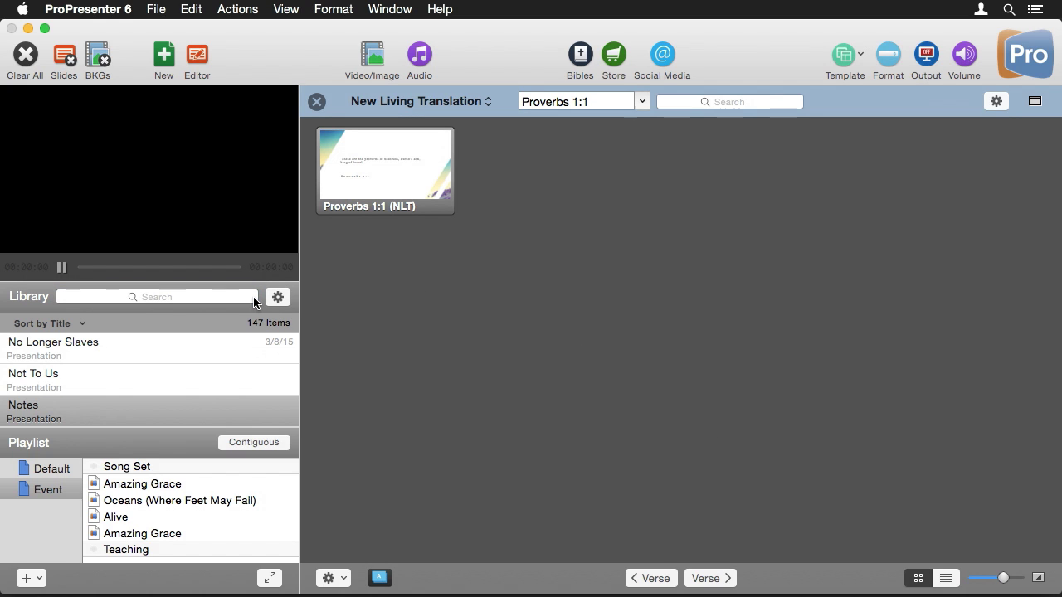
left_click(197, 413)
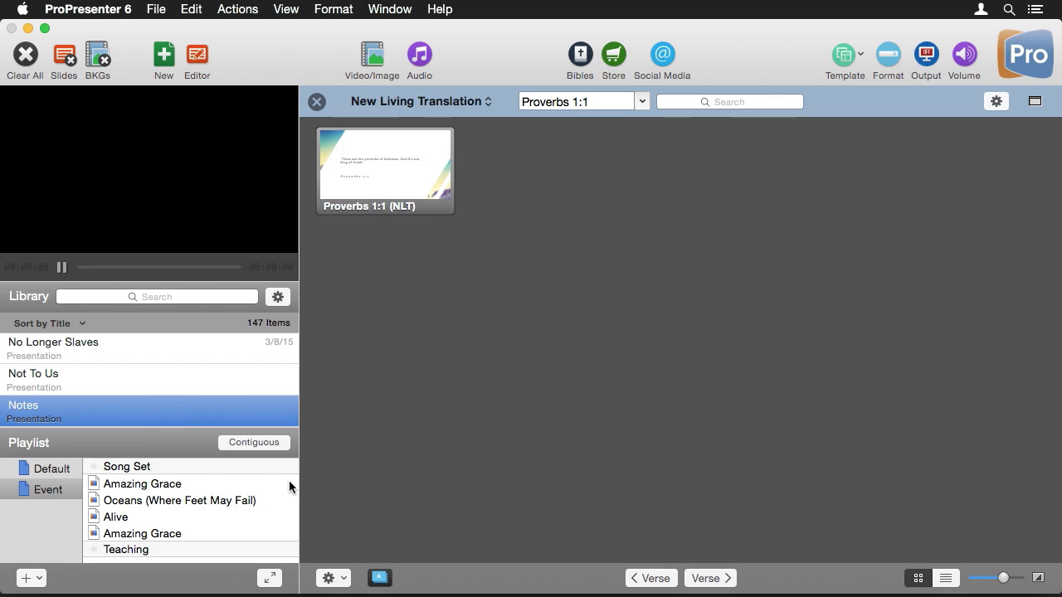
left_click(343, 584)
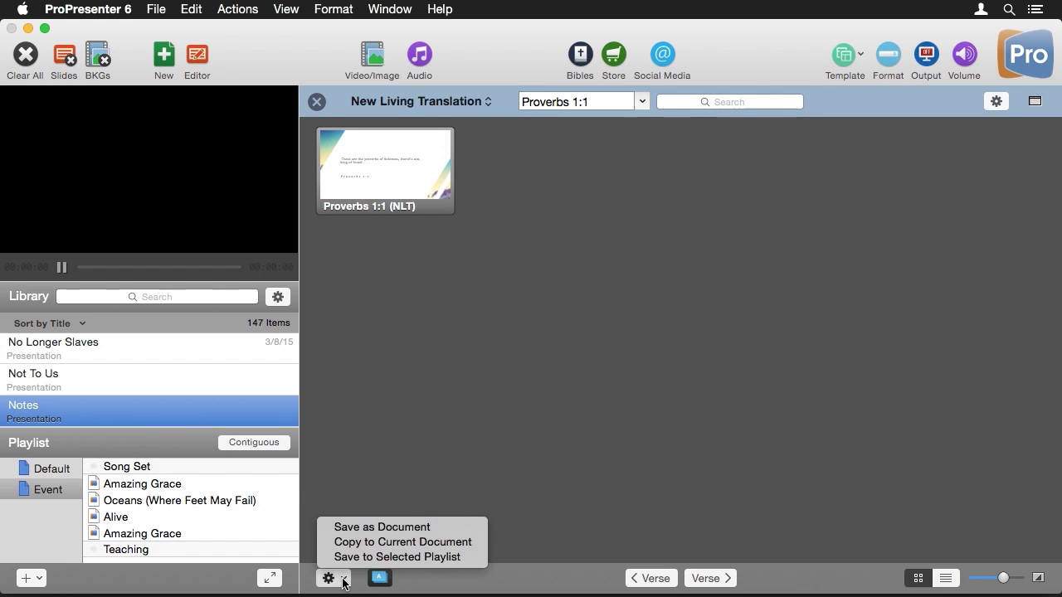
left_click(383, 544)
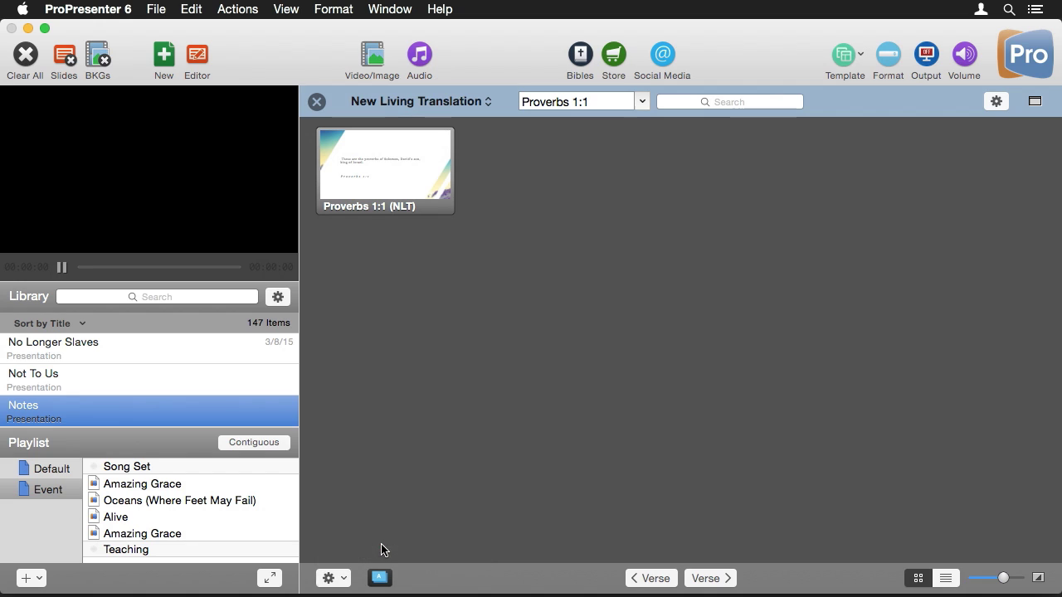
left_click(316, 103)
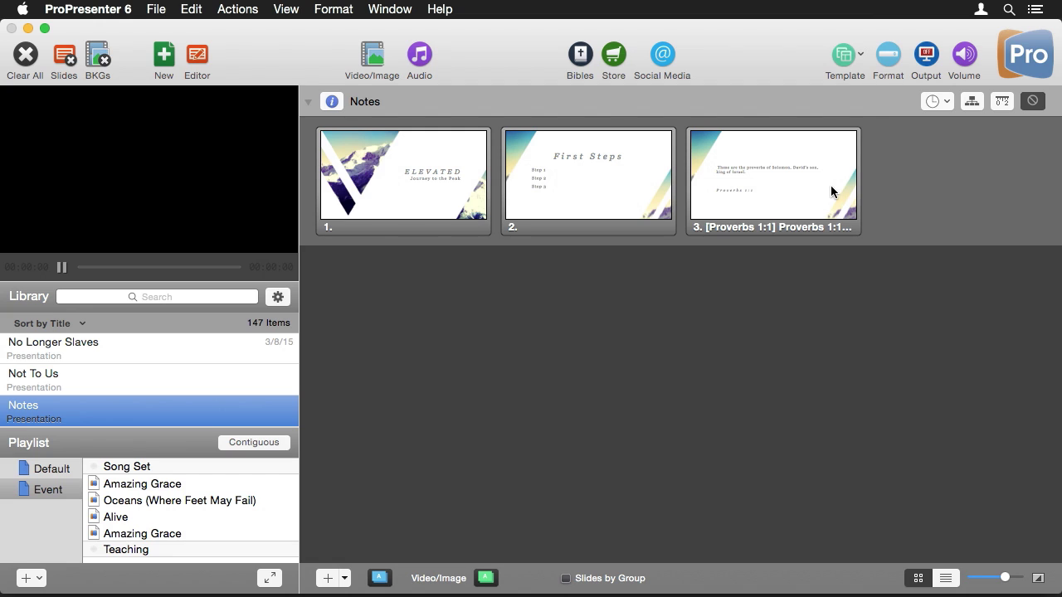
Step: Add the Notes presentation to the Event playlist under the Teaching header
left_click_drag(37, 403, 142, 562)
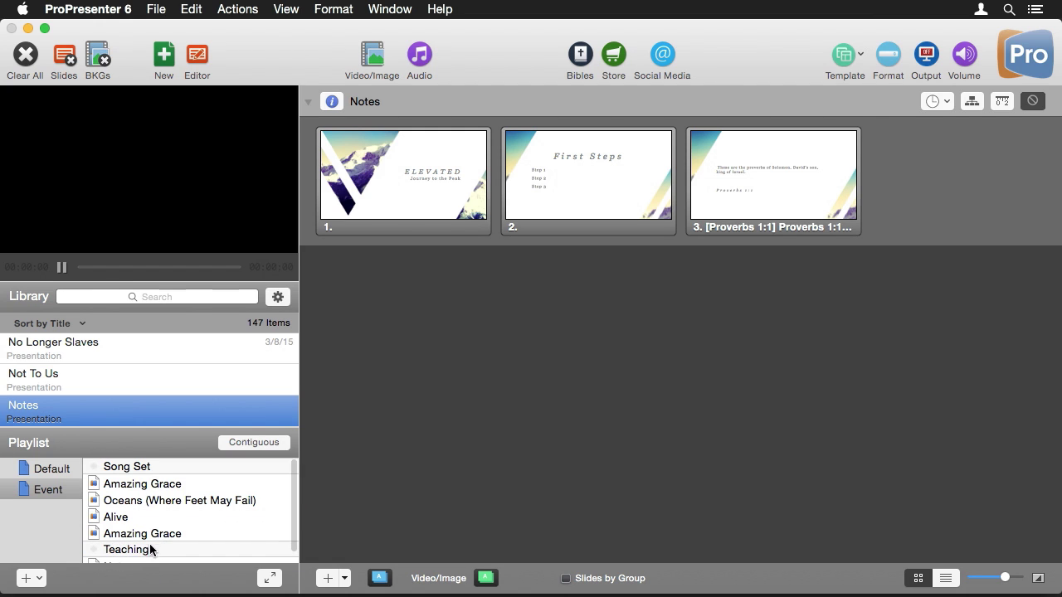
left_click(128, 557)
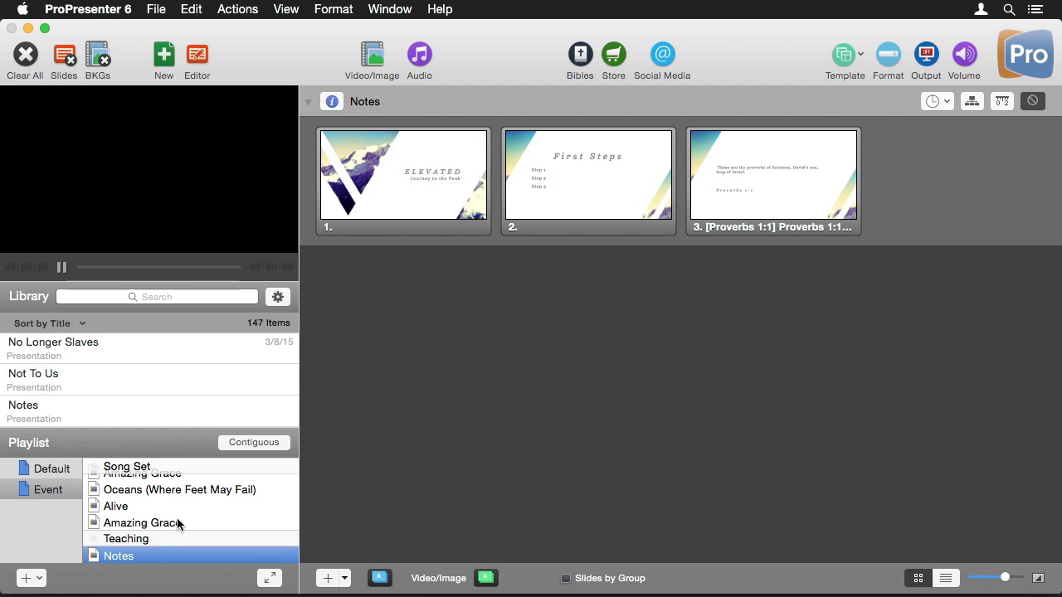
scroll(141, 541, "up", 1)
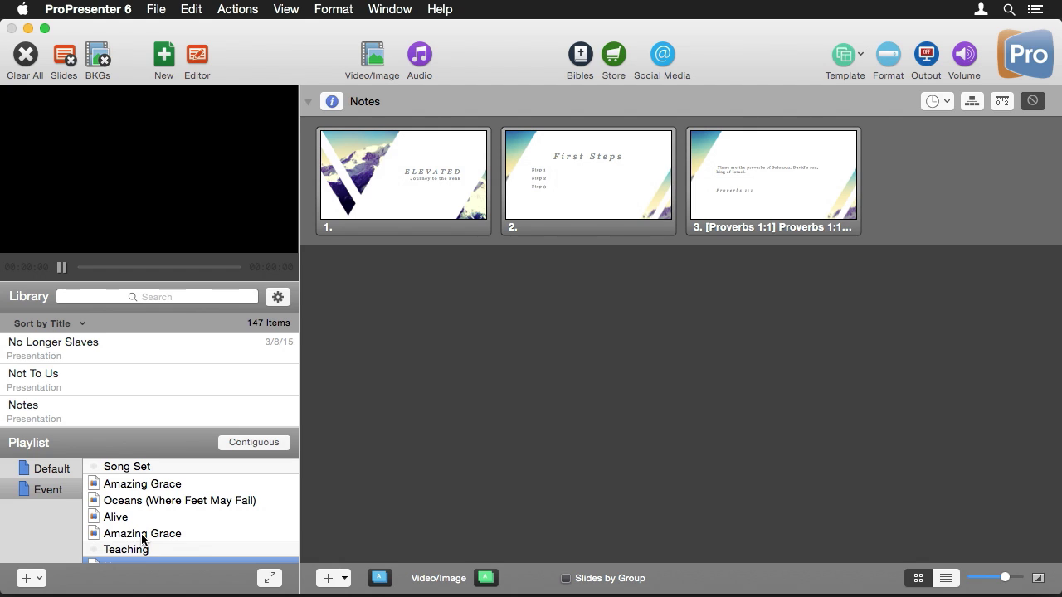
Step: Create a new document named Loop with the category Presentation, keeping the Impact template and 1280 x 720 size
left_click(29, 579)
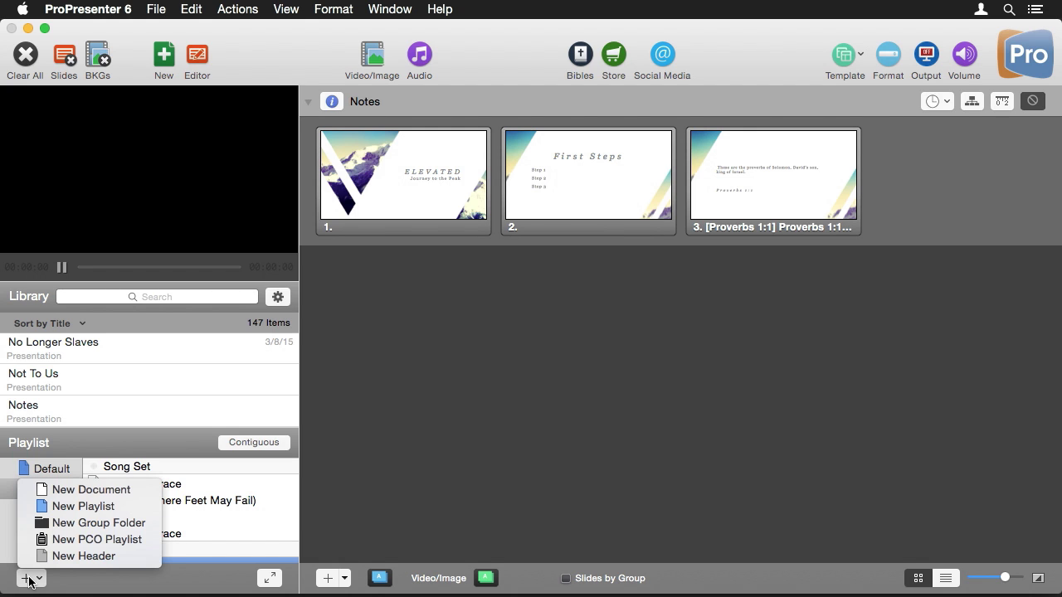
left_click(91, 495)
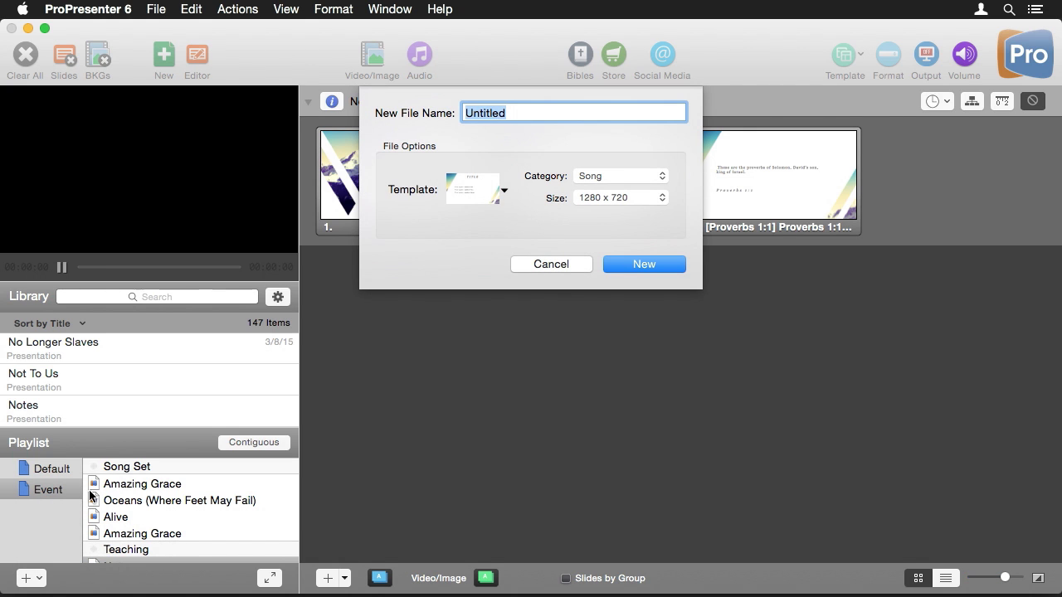
key("BackSpace")
type("Loop")
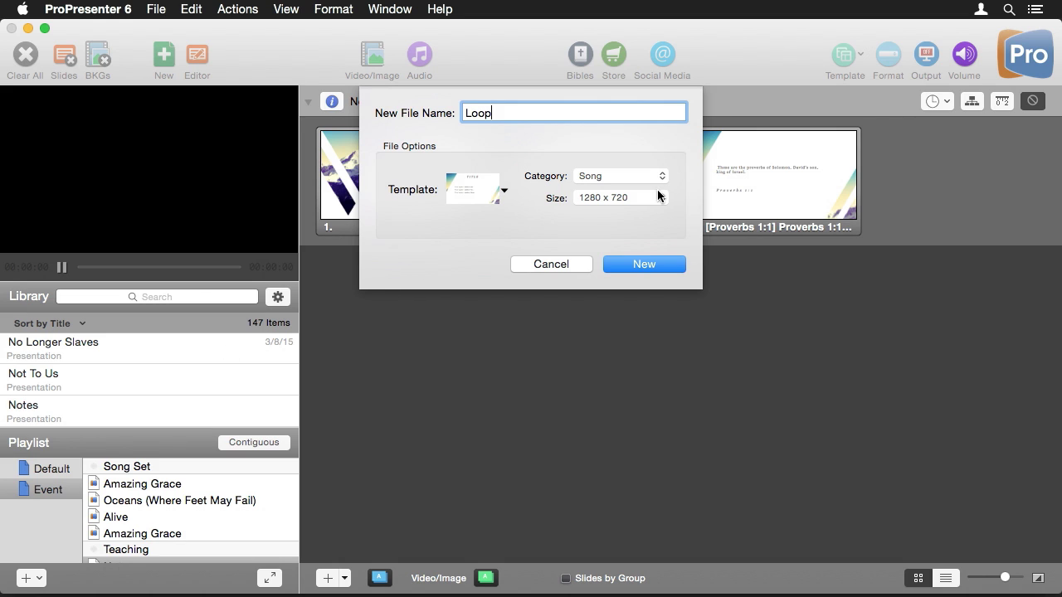
left_click(632, 175)
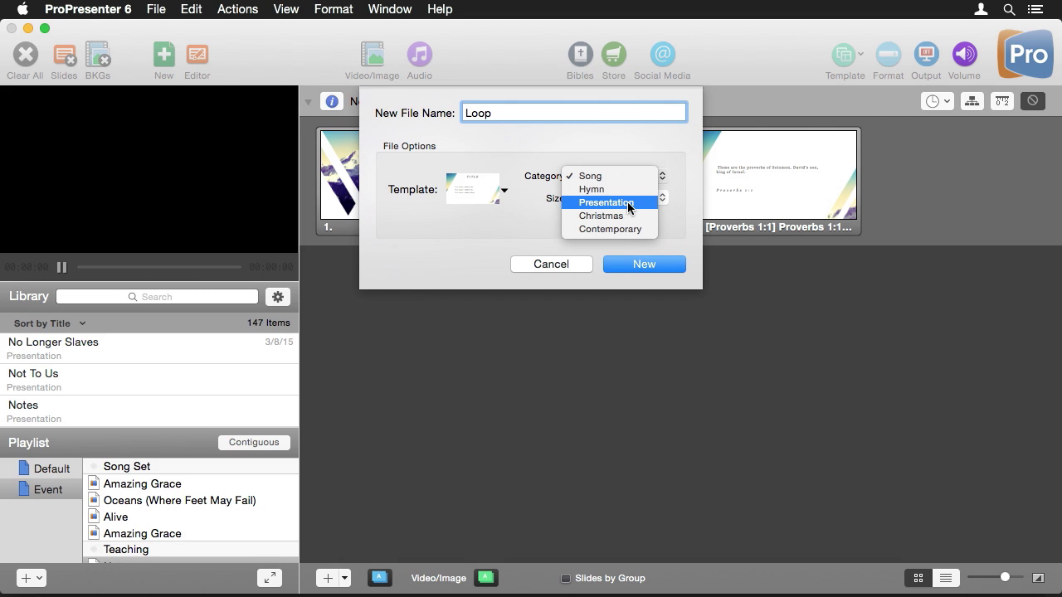
left_click(628, 206)
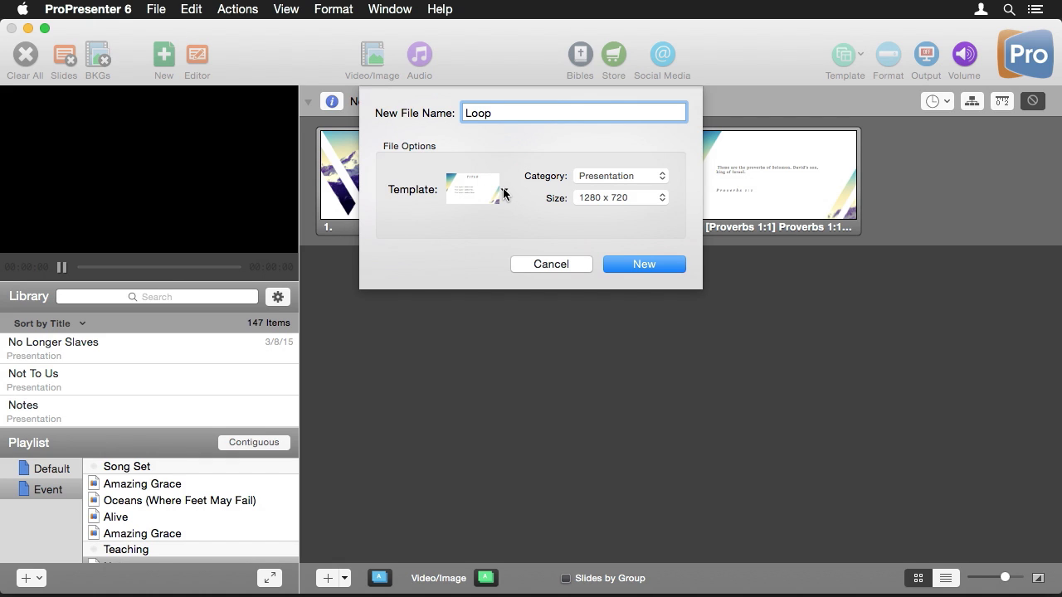
left_click(636, 267)
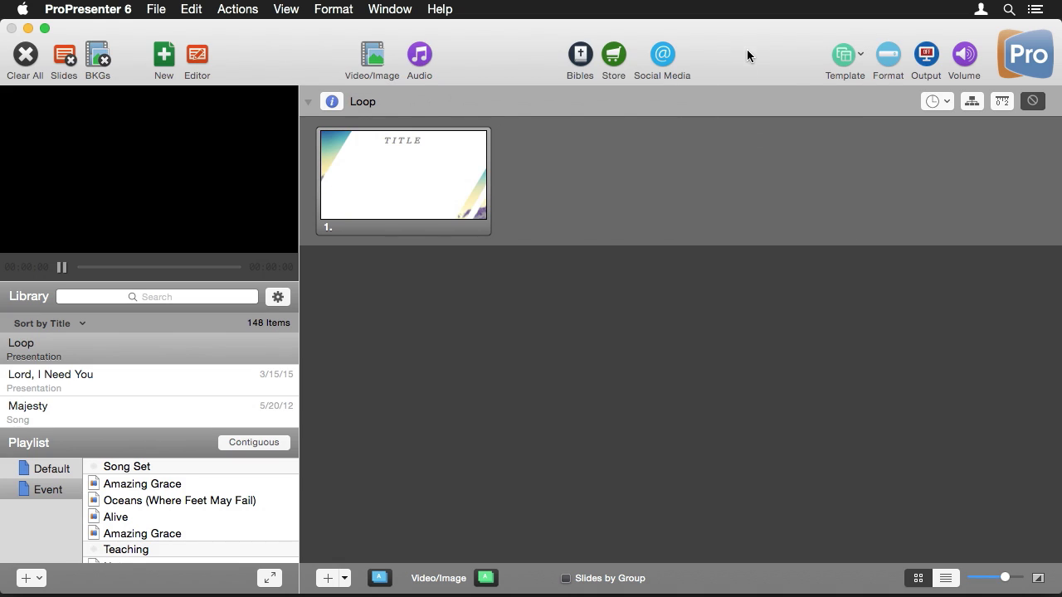
Step: Add all the images from the Announcement Slides folder in Finder to the Loop presentation and return the ProPresenter window to its place
left_click_drag(761, 43, 654, 35)
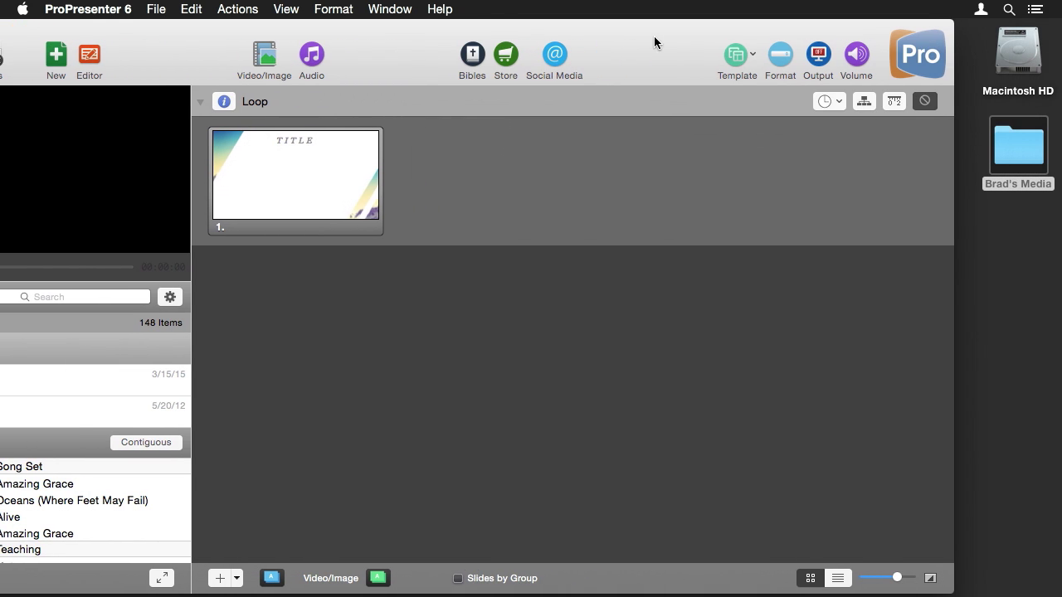
left_click(1029, 159)
double_click(1029, 159)
double_click(621, 147)
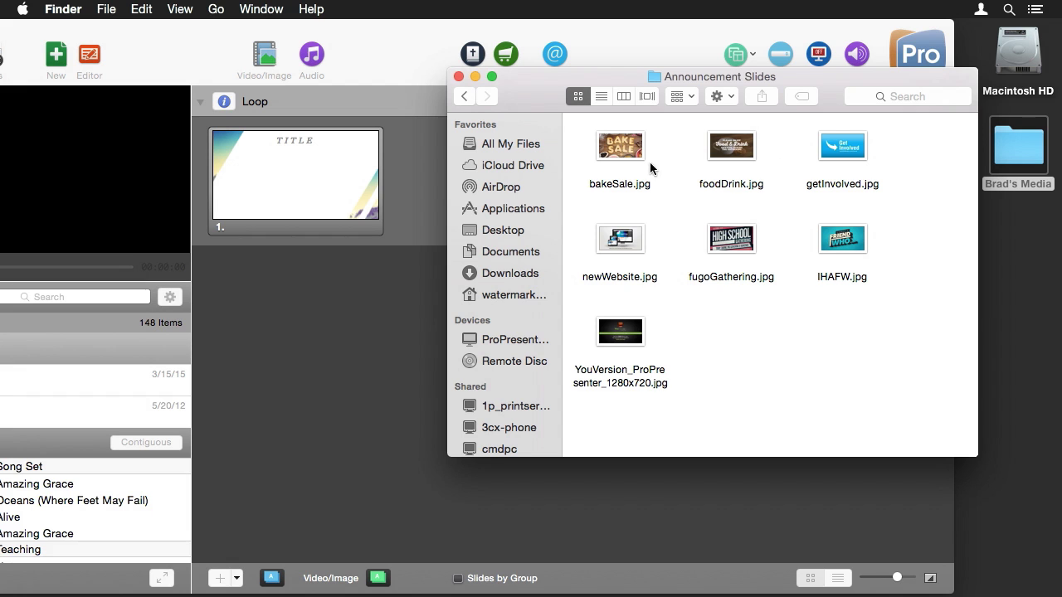
left_click_drag(905, 404, 406, 184)
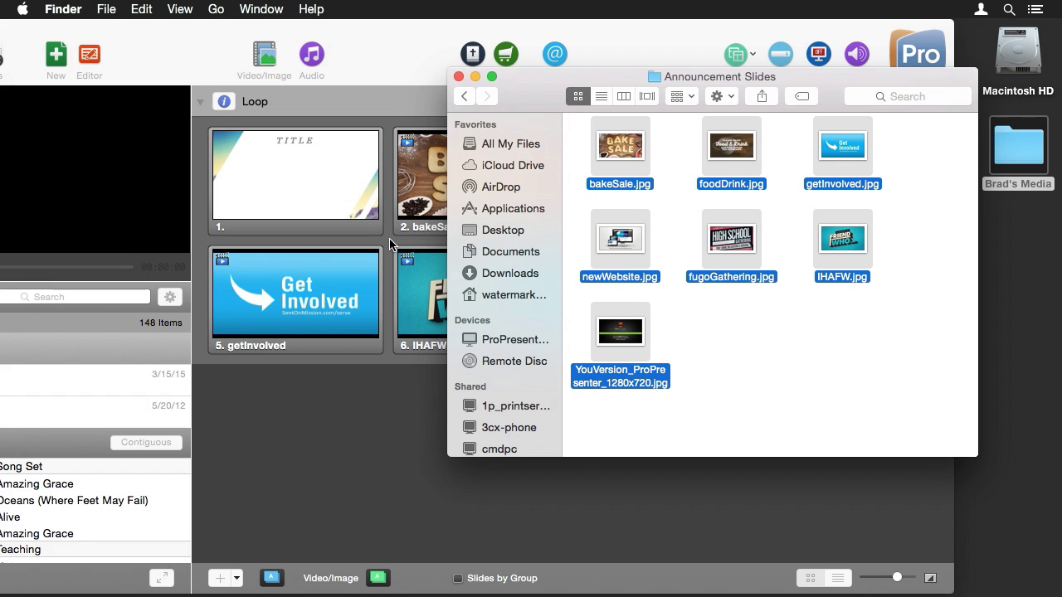
left_click(395, 237)
left_click_drag(394, 40, 443, 43)
left_click_drag(95, 28, 125, 29)
left_click_drag(18, 37, 45, 34)
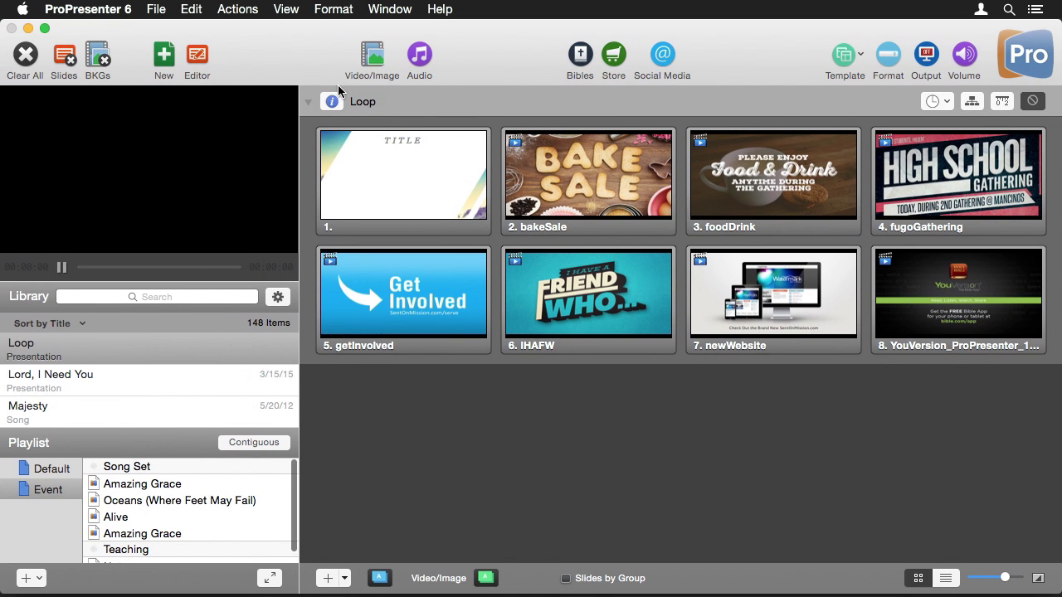
Step: Delete the blank TITLE slide from the Loop presentation and apply a 3-second go-to-next timer to all slides
left_click(427, 204)
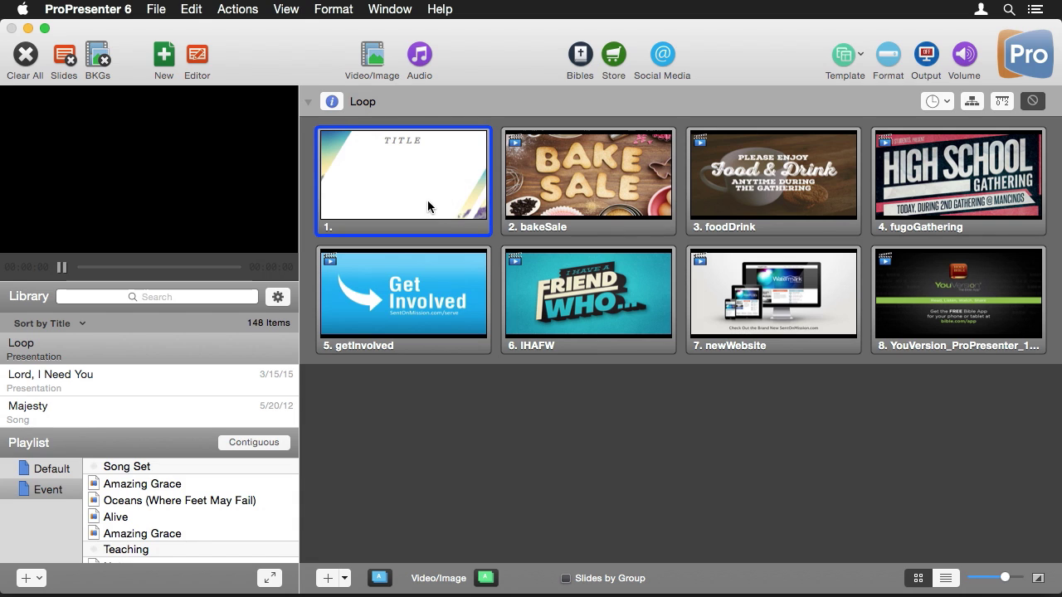
key("Delete")
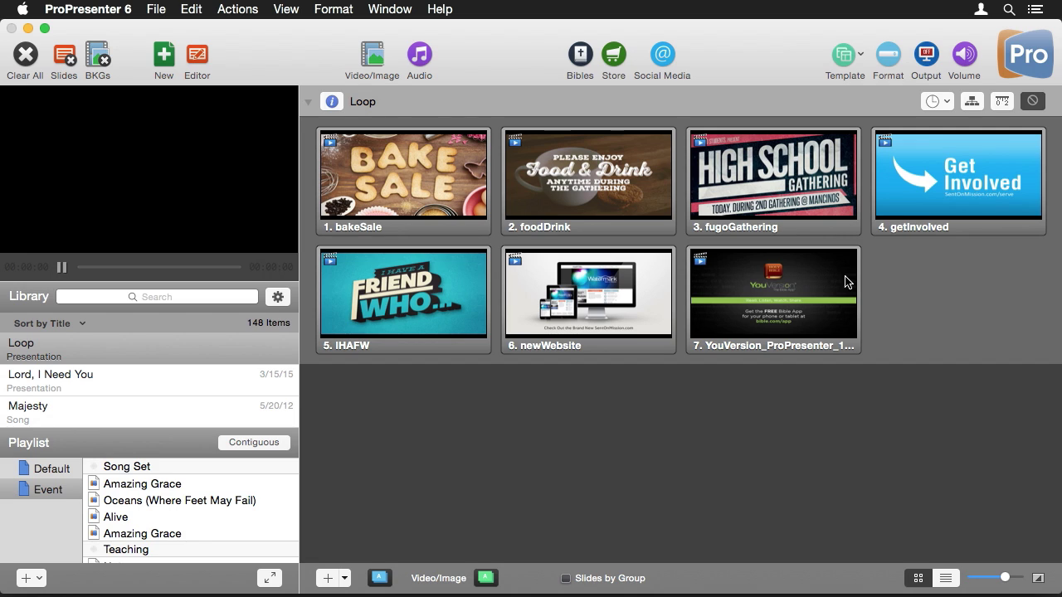
left_click(947, 102)
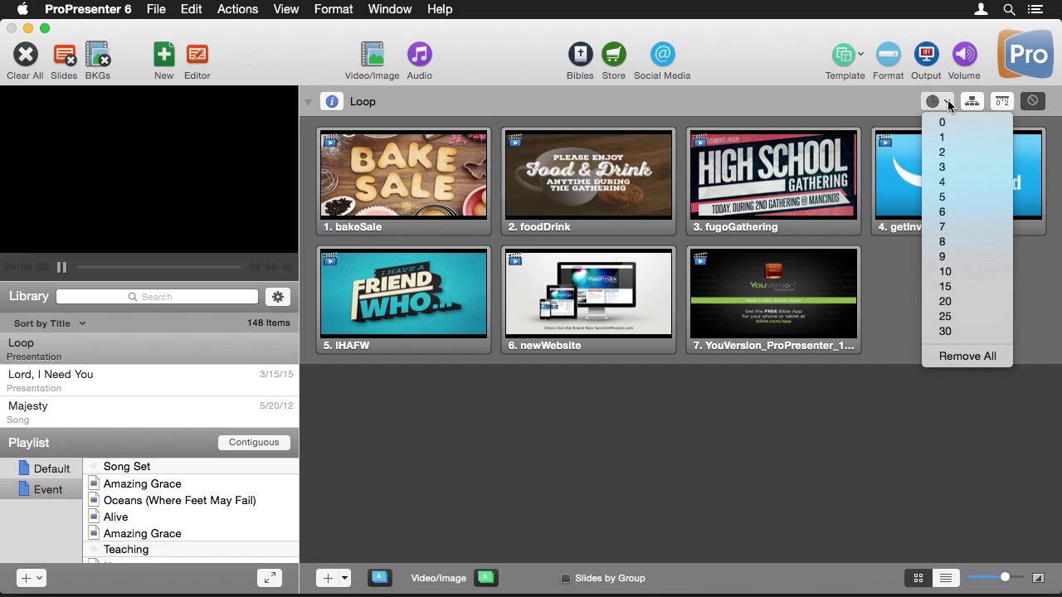
left_click(952, 168)
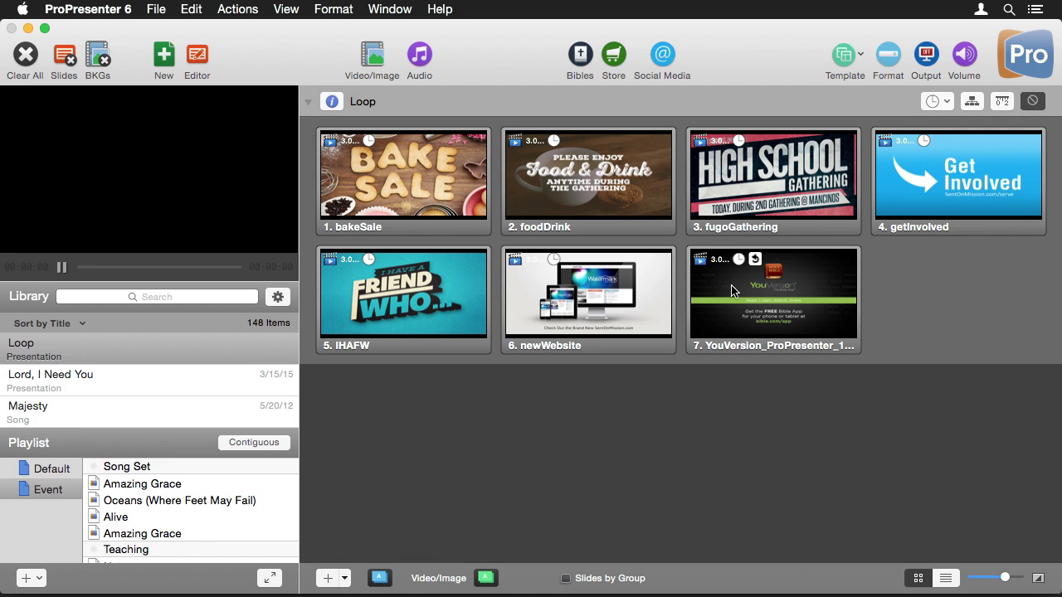
Step: Open the Go to Next Timer settings of the newWebsite slide to inspect them and cancel
right_click(596, 294)
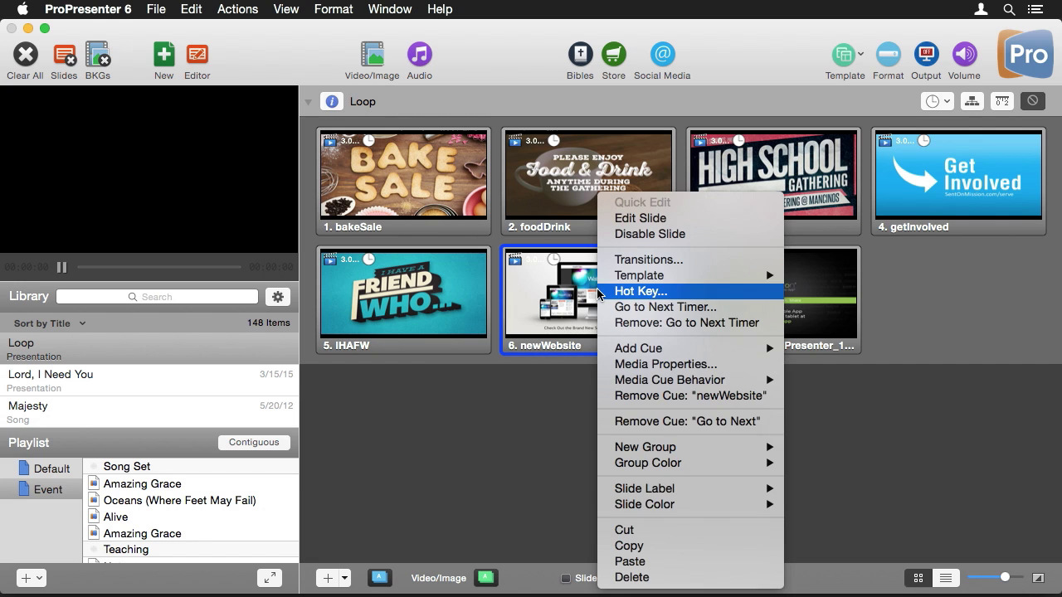
left_click(657, 309)
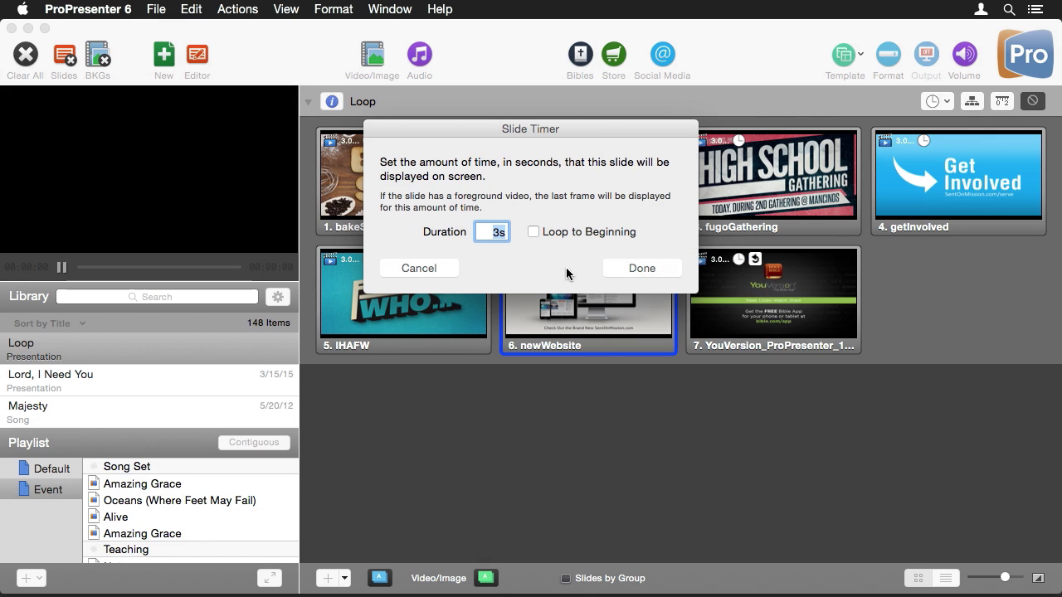
left_click(439, 270)
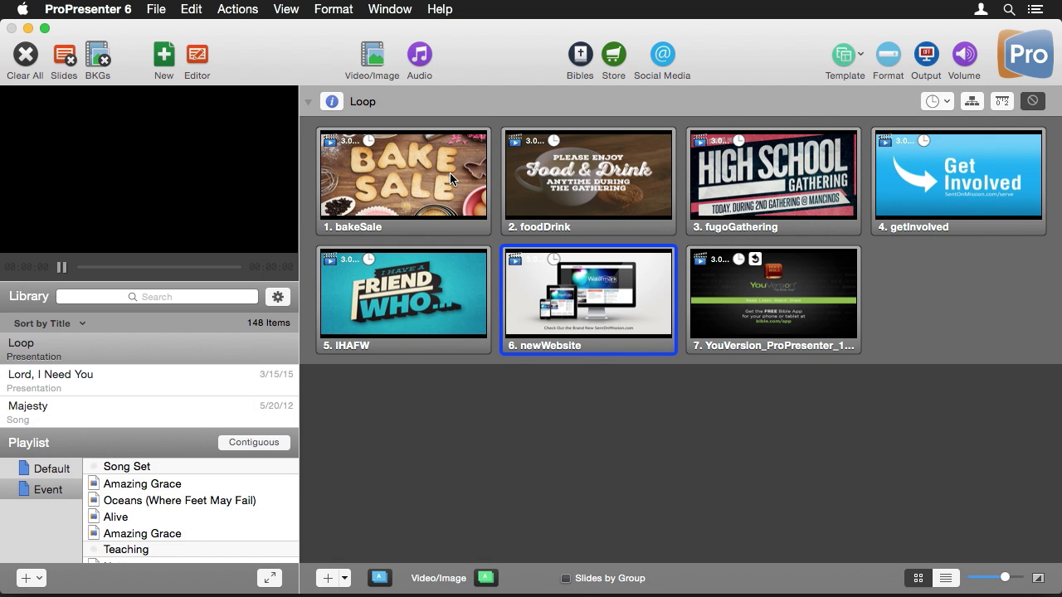
Step: Play the timed slides of the Loop presentation live and clear all output
left_click(416, 294)
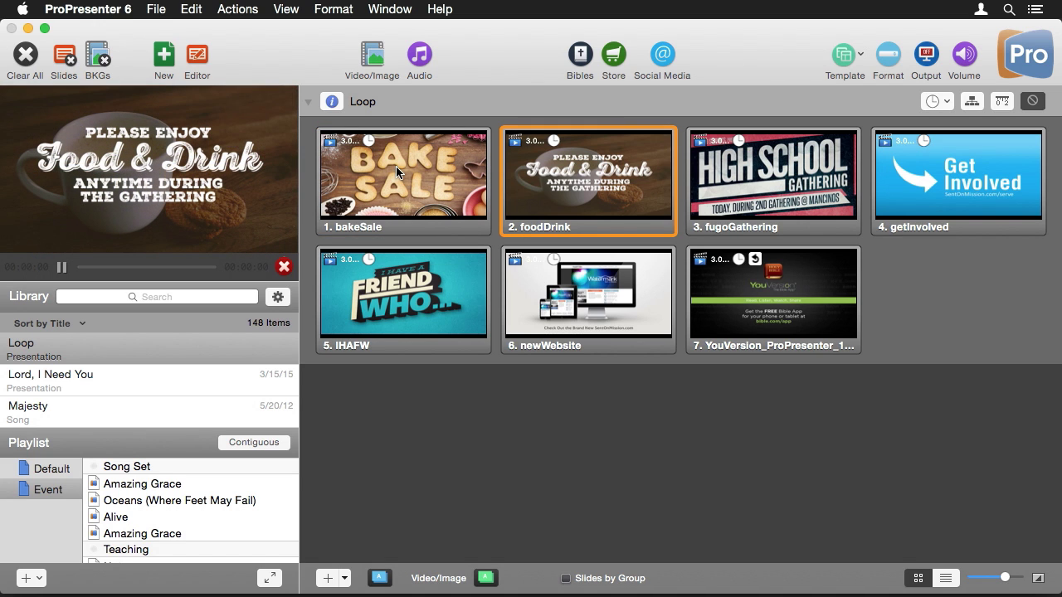
left_click(31, 58)
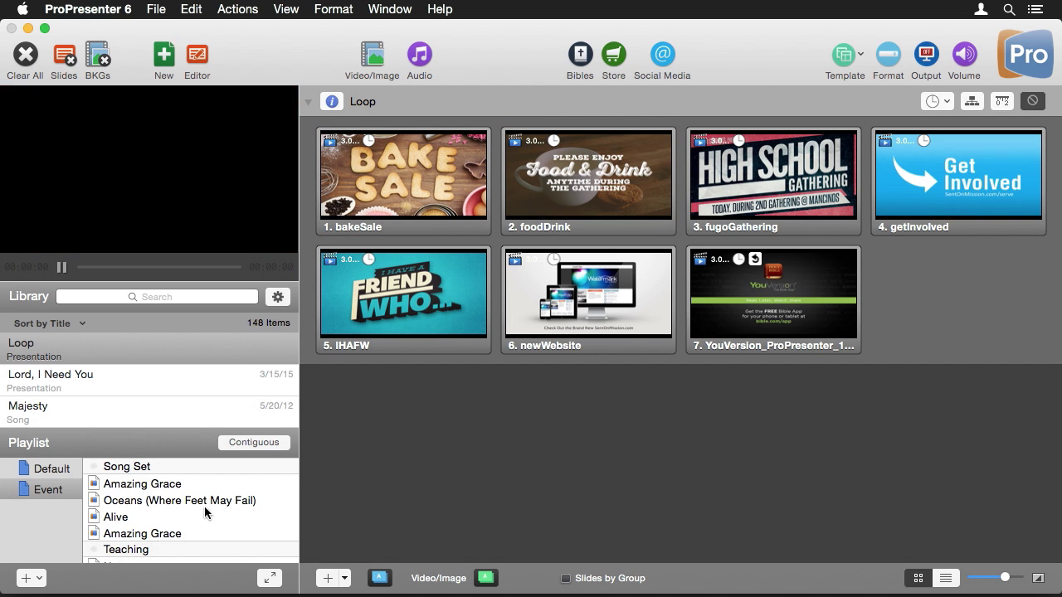
Step: Add the Loop presentation to the Event playlist twice: above the Song Set header and at the end after Notes
left_click_drag(68, 358, 149, 468)
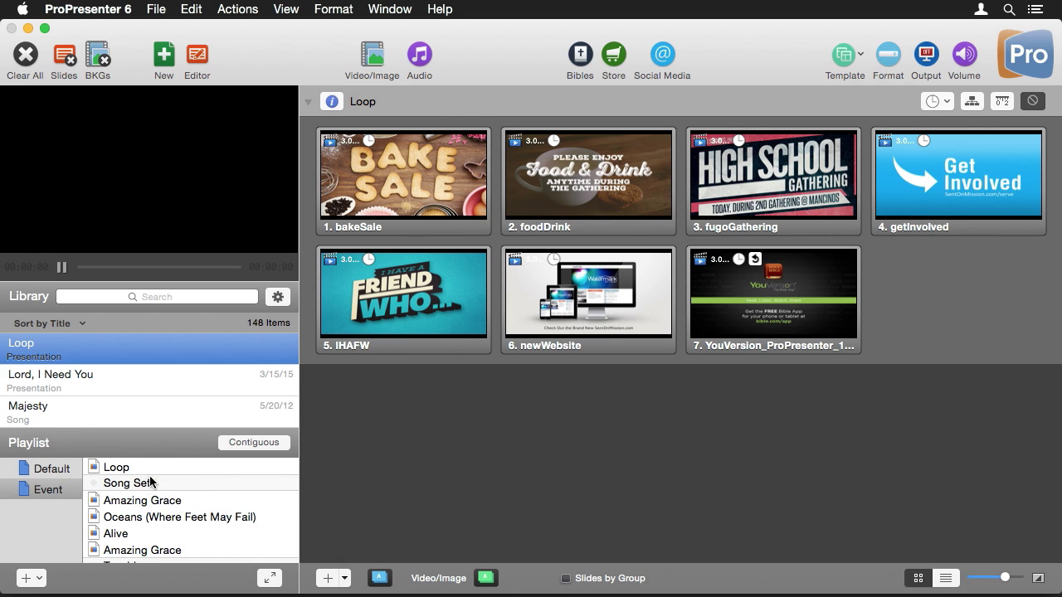
scroll(153, 498, "down", 2)
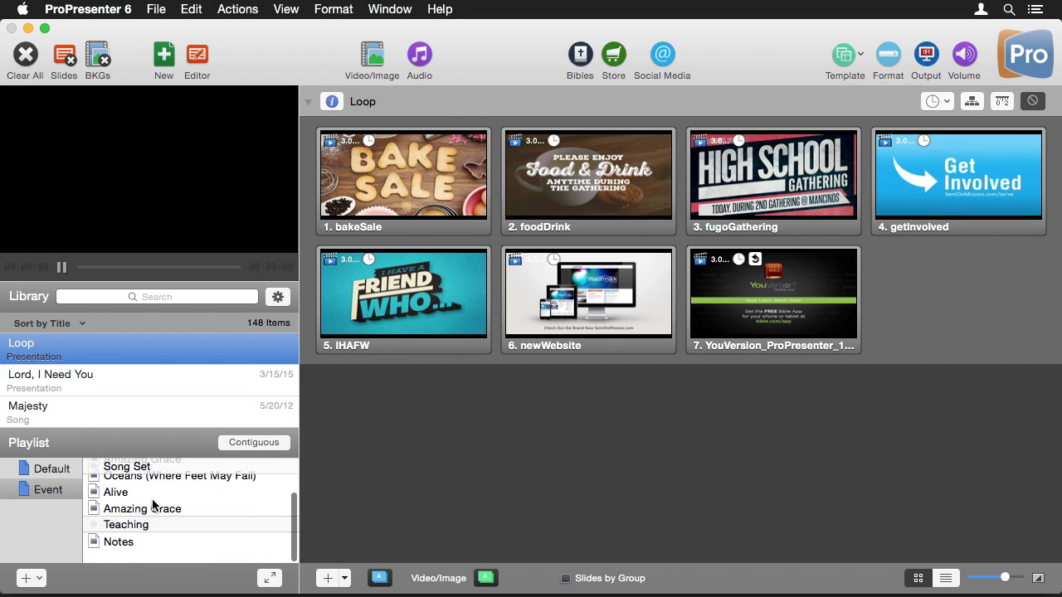
left_click_drag(52, 349, 131, 561)
scroll(165, 515, "up", 4)
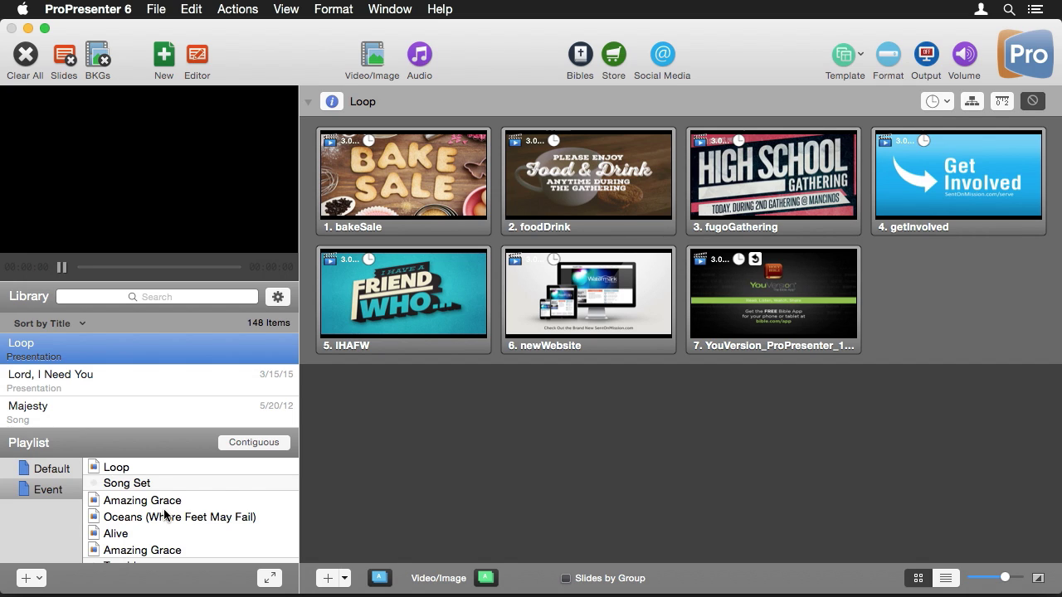
Step: Expand the Event playlist to full height and turn on contiguous display from its first Loop item
left_click(270, 578)
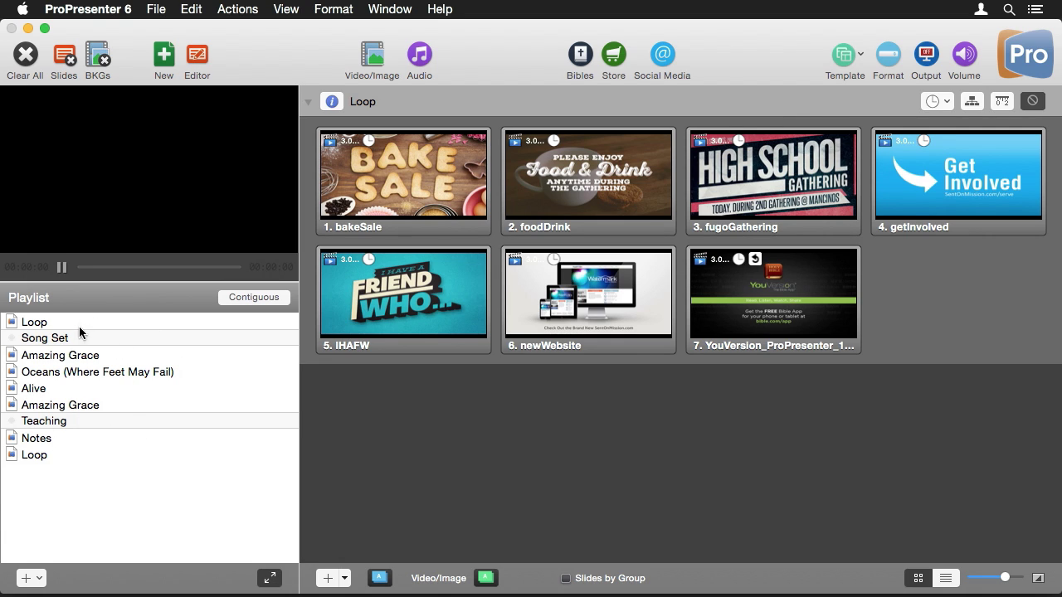
left_click(248, 315)
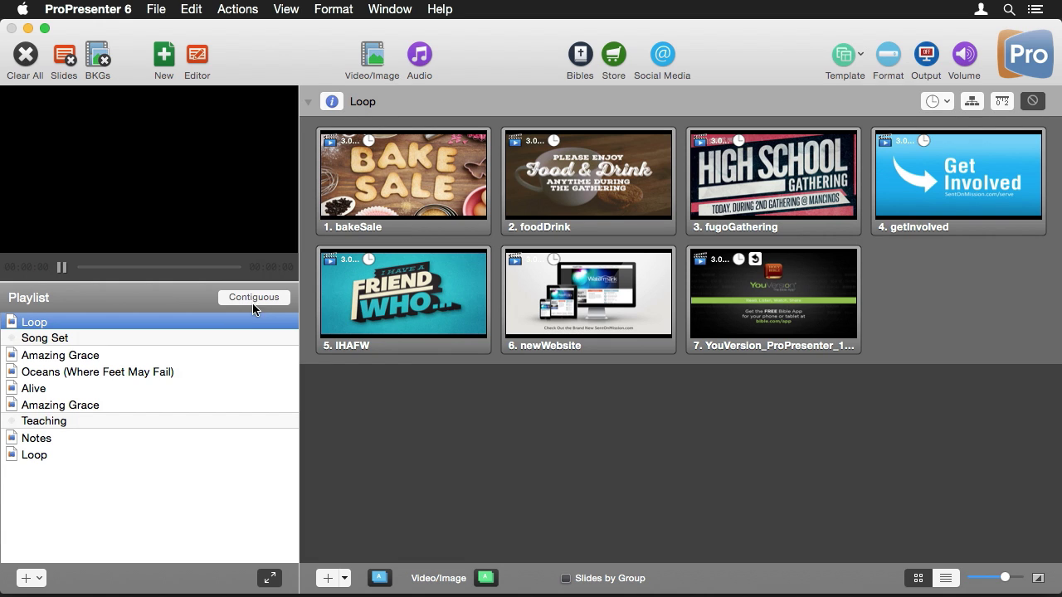
left_click(254, 298)
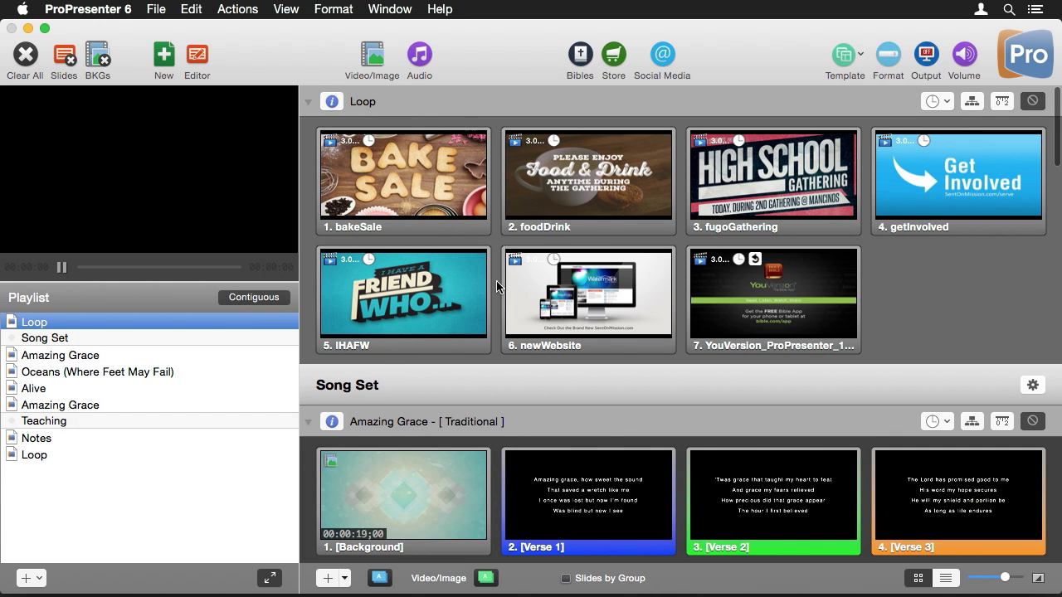
scroll(605, 205, "down", 10)
scroll(604, 204, "down", 10)
scroll(603, 207, "up", 15)
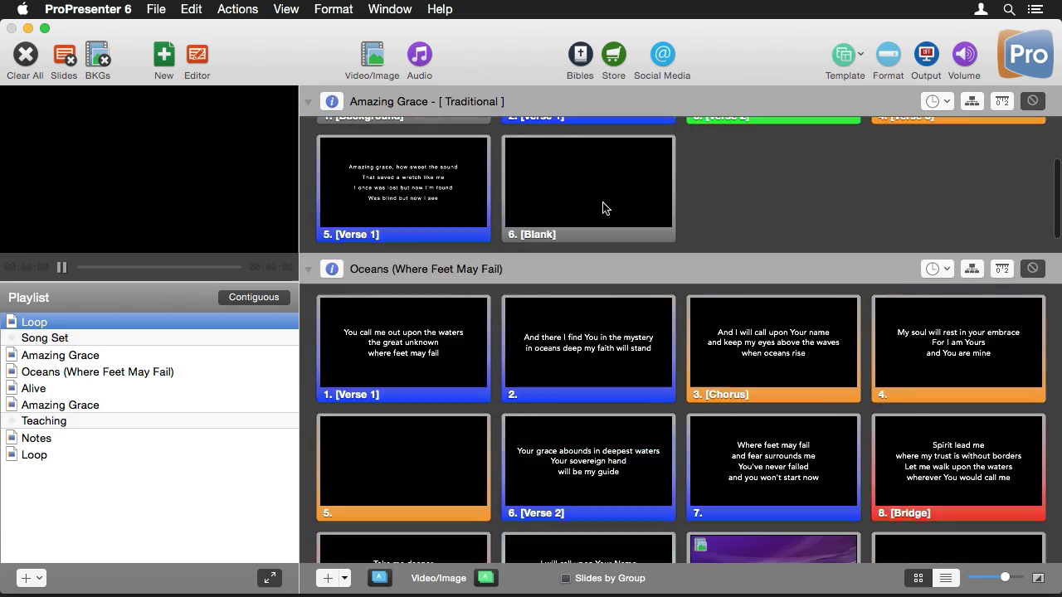
scroll(603, 207, "up", 10)
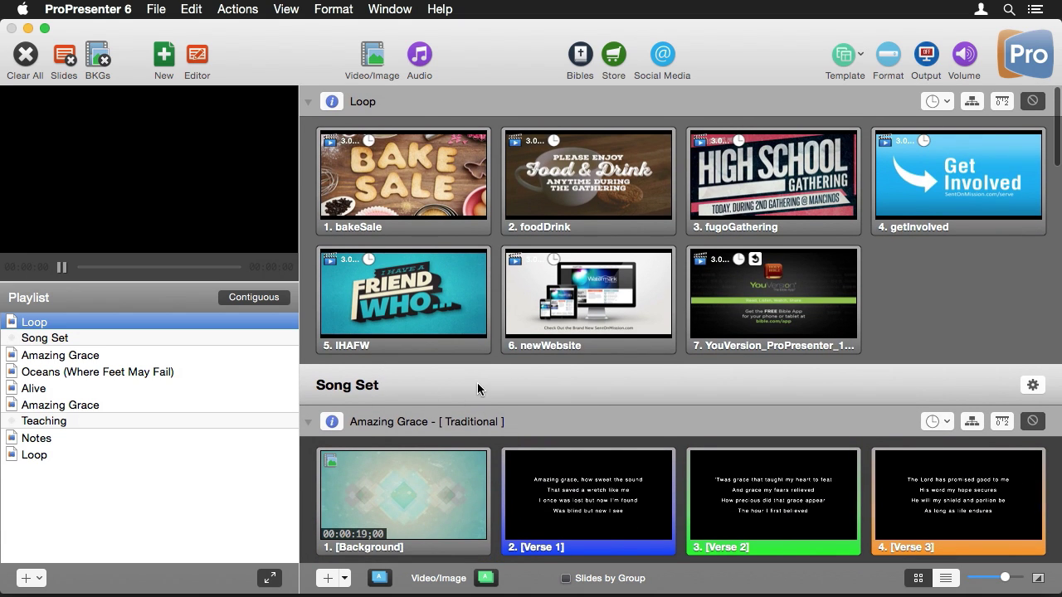
Step: Set the Song Set header's color to Maroon
left_click(1029, 382)
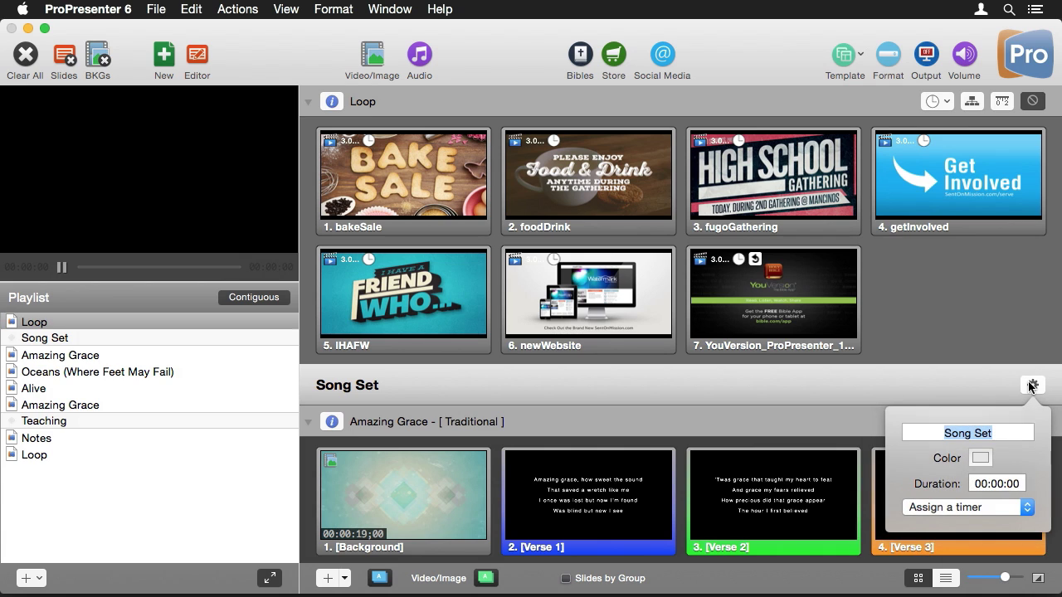
left_click(981, 461)
left_click(297, 317)
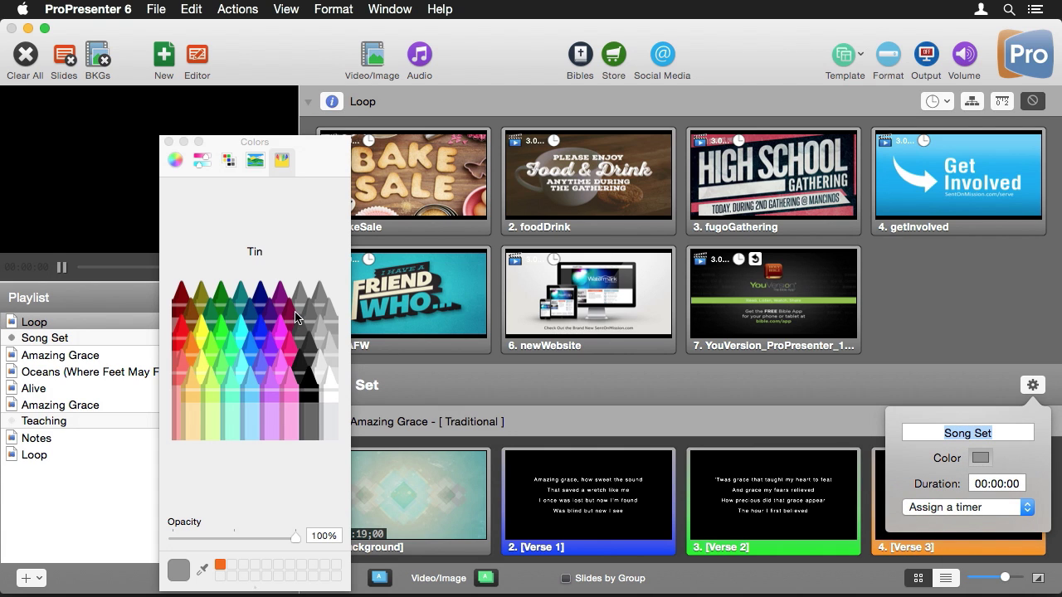
left_click(291, 316)
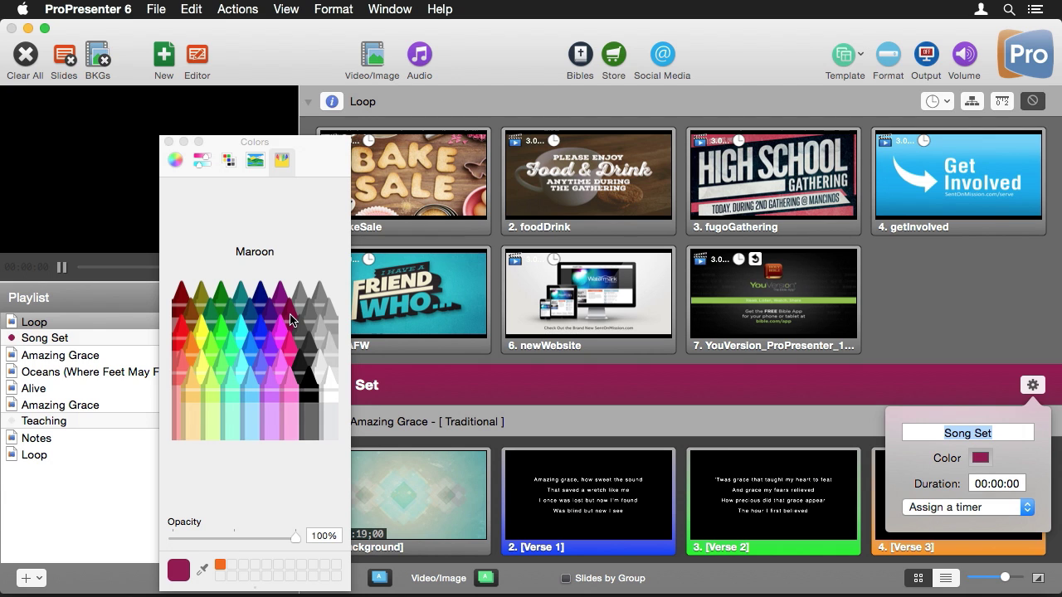
left_click(168, 142)
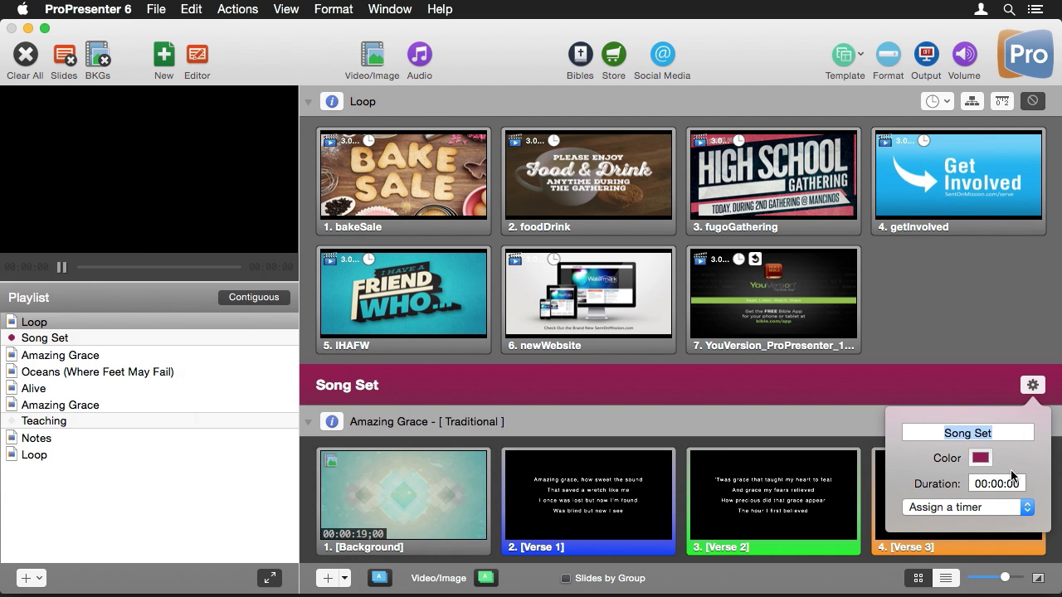
left_click(781, 404)
Step: Set the Teaching header's color to Teal
scroll(780, 406, "down", 10)
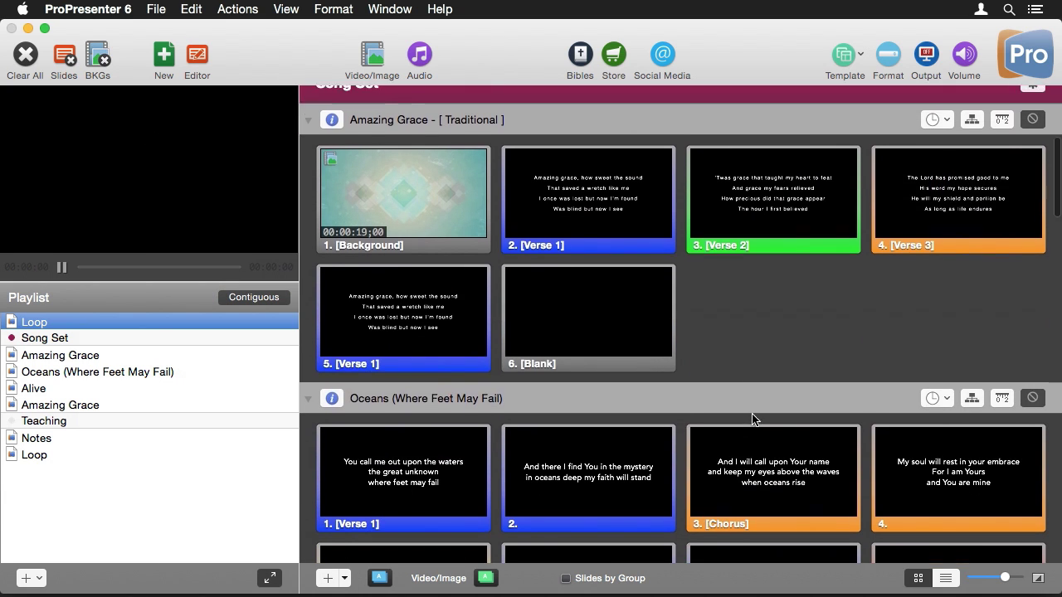
scroll(752, 419, "down", 15)
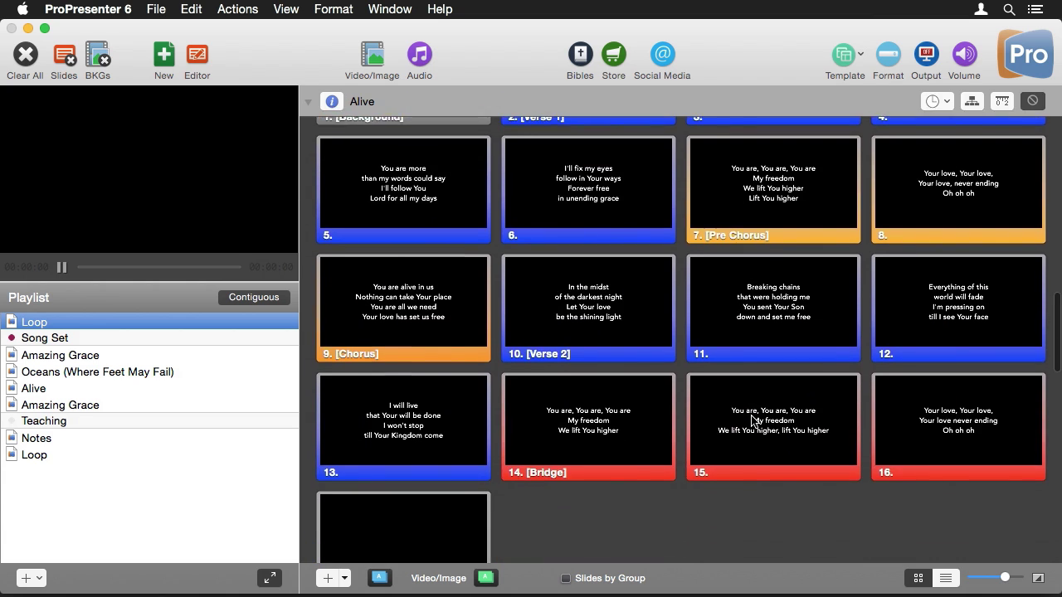
scroll(750, 419, "down", 5)
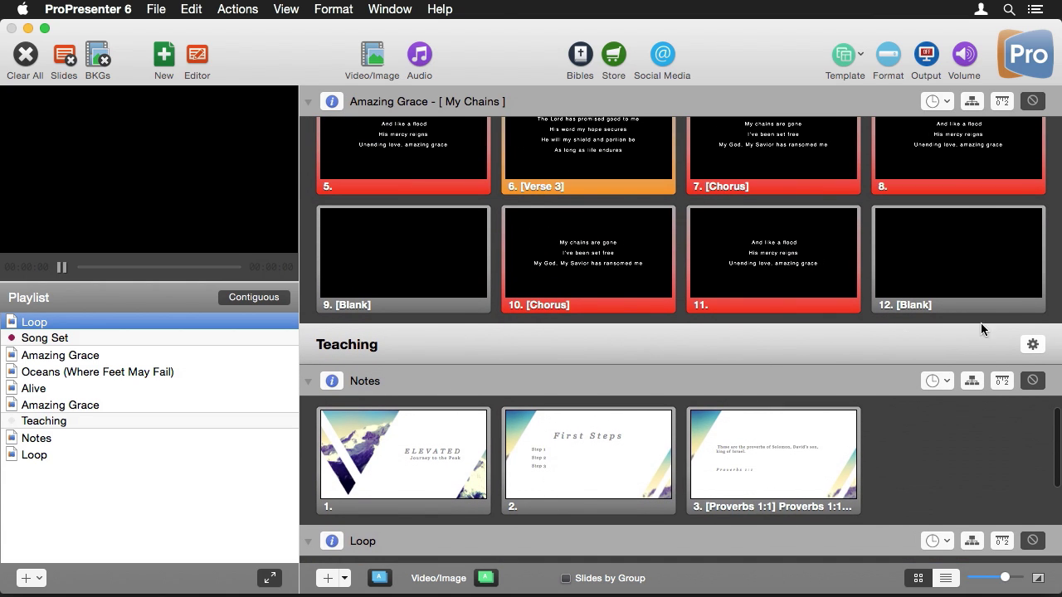
right_click(55, 423)
left_click(102, 461)
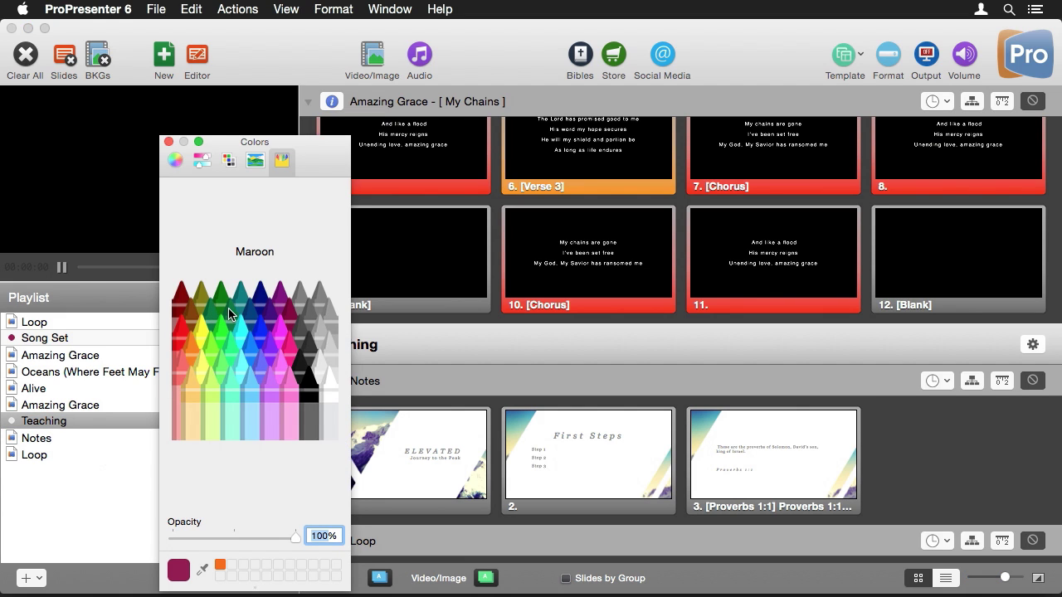
left_click(231, 314)
left_click(239, 300)
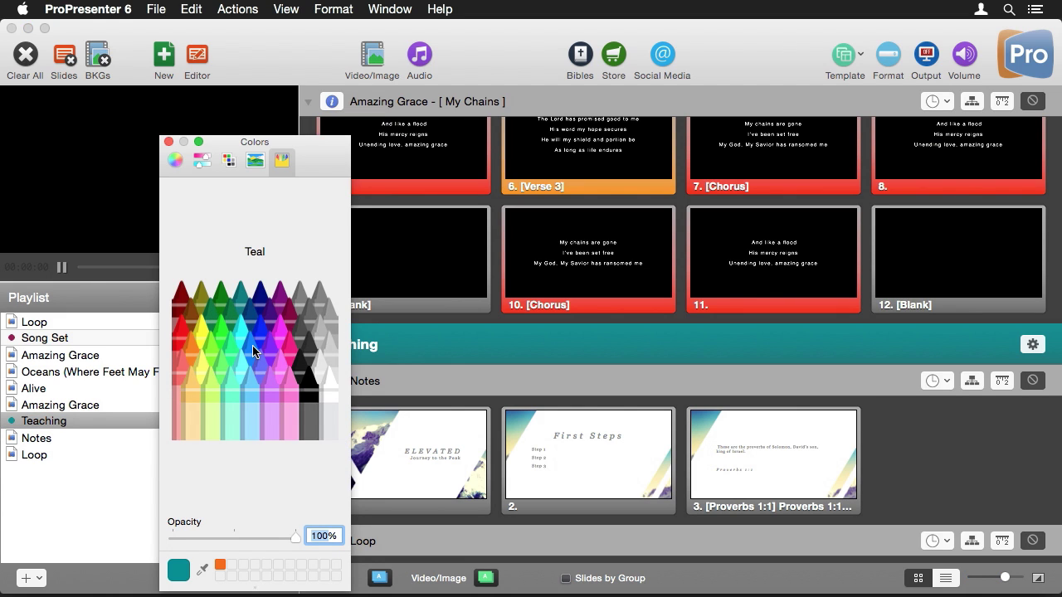
left_click(169, 142)
Step: Show the newWebsite slide live, followed by the YouVersion slide, and let the Loop presentation wrap around to its beginning
scroll(651, 298, "up", 10)
scroll(657, 307, "up", 15)
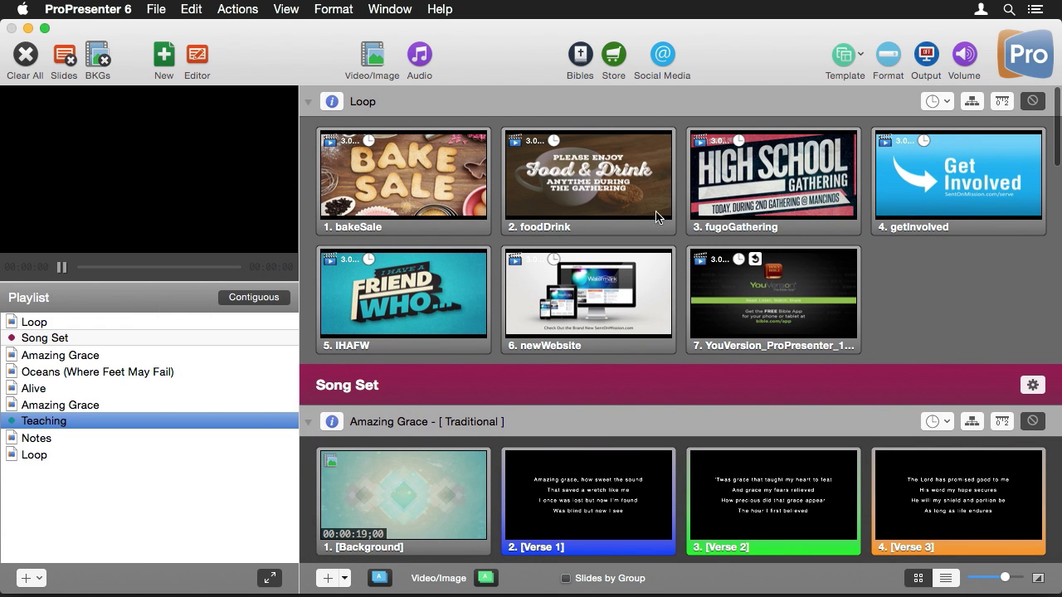
left_click(598, 296)
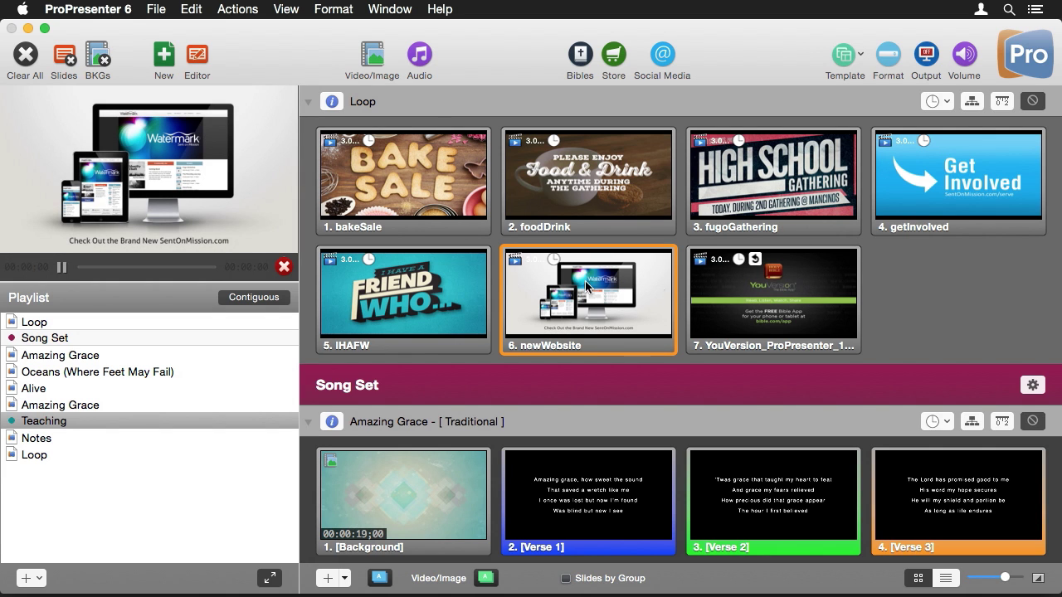
left_click(736, 257)
scroll(596, 292, "down", 4)
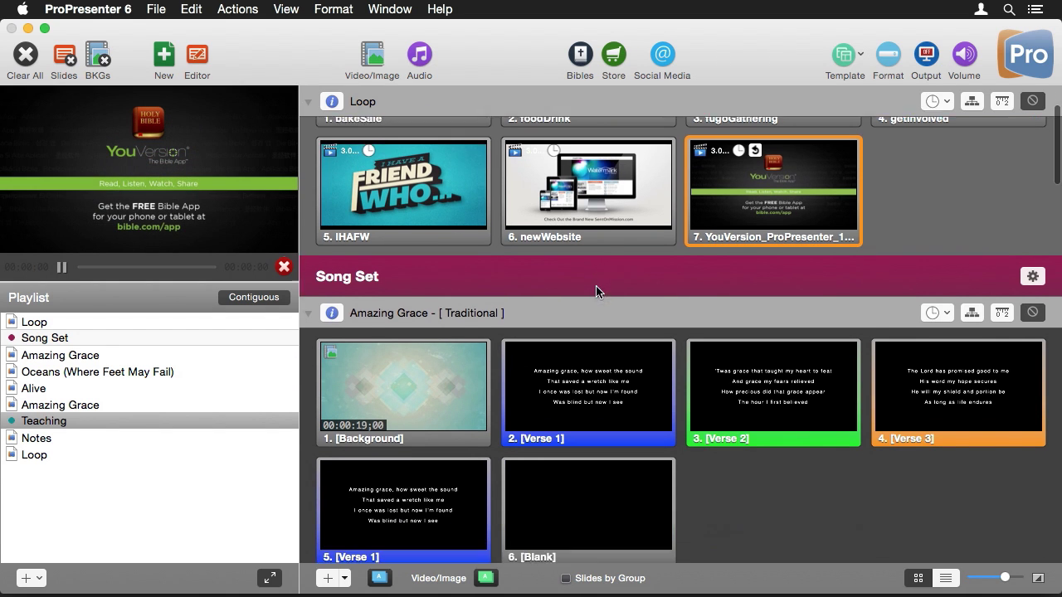
scroll(595, 292, "down", 2)
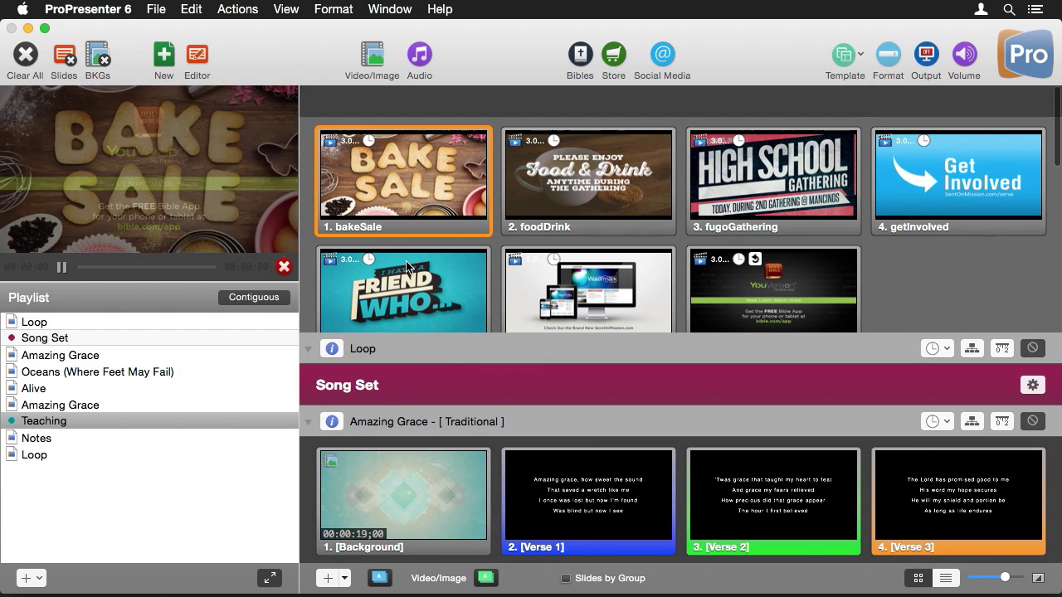
Step: Present the background of the Traditional Amazing Grace, advance through Verses 1, 2 and 3, and go back to Verse 2
left_click(449, 510)
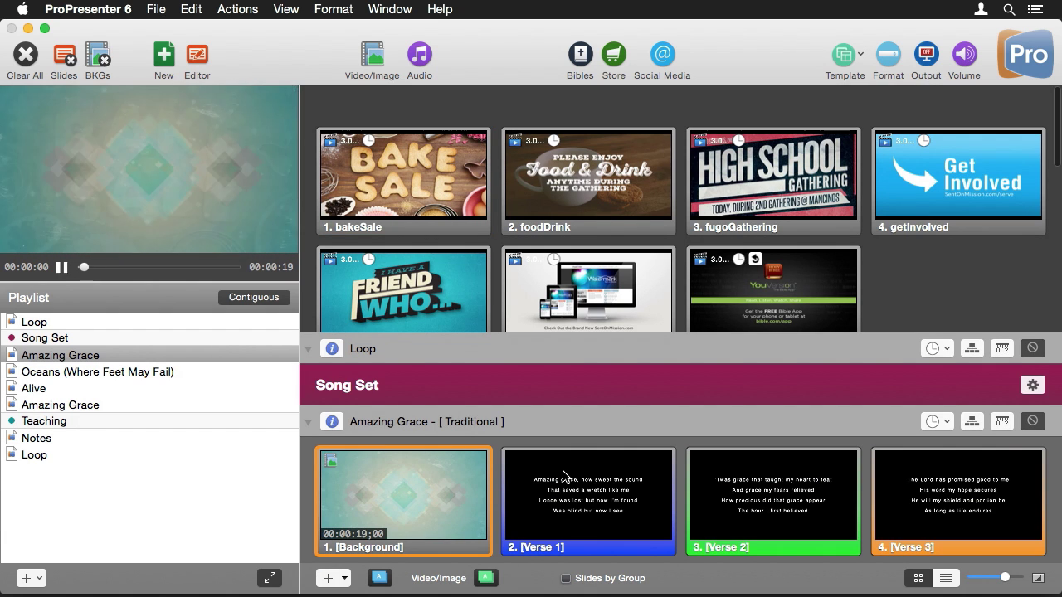
scroll(562, 474, "down", 4)
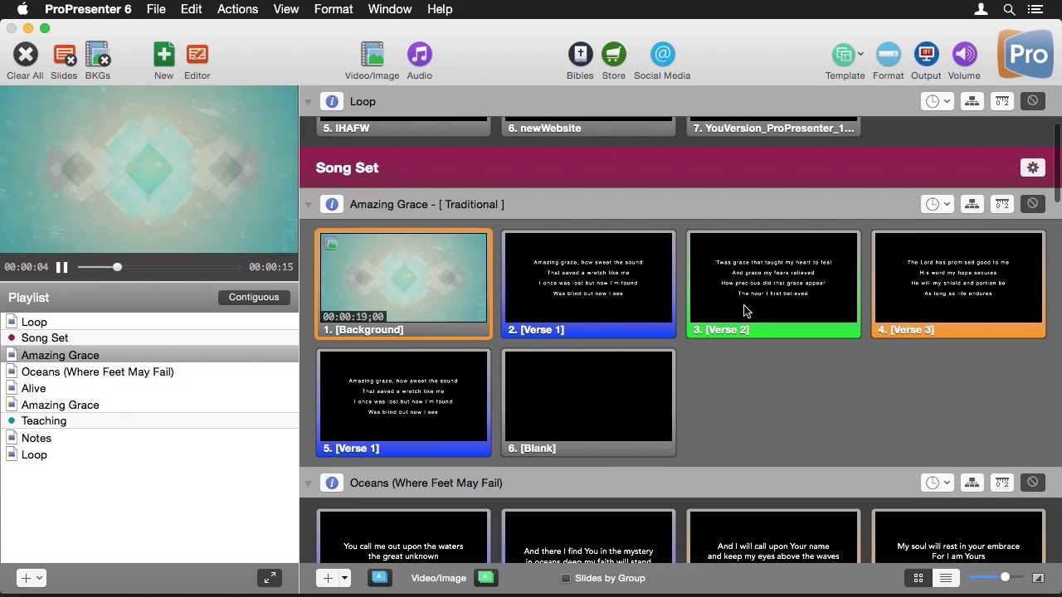
scroll(714, 313, "down", 3)
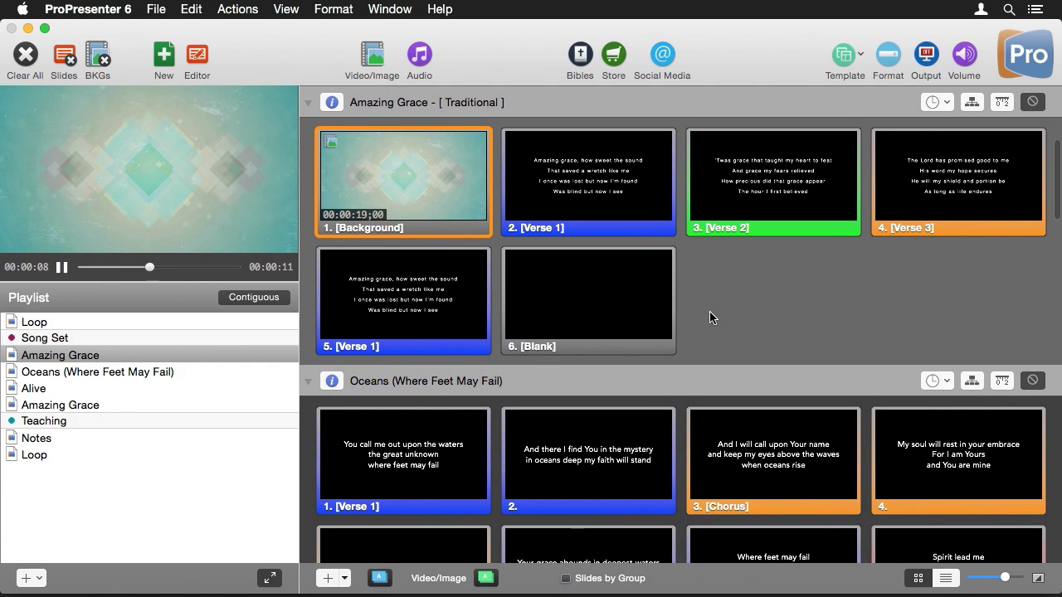
key("Right")
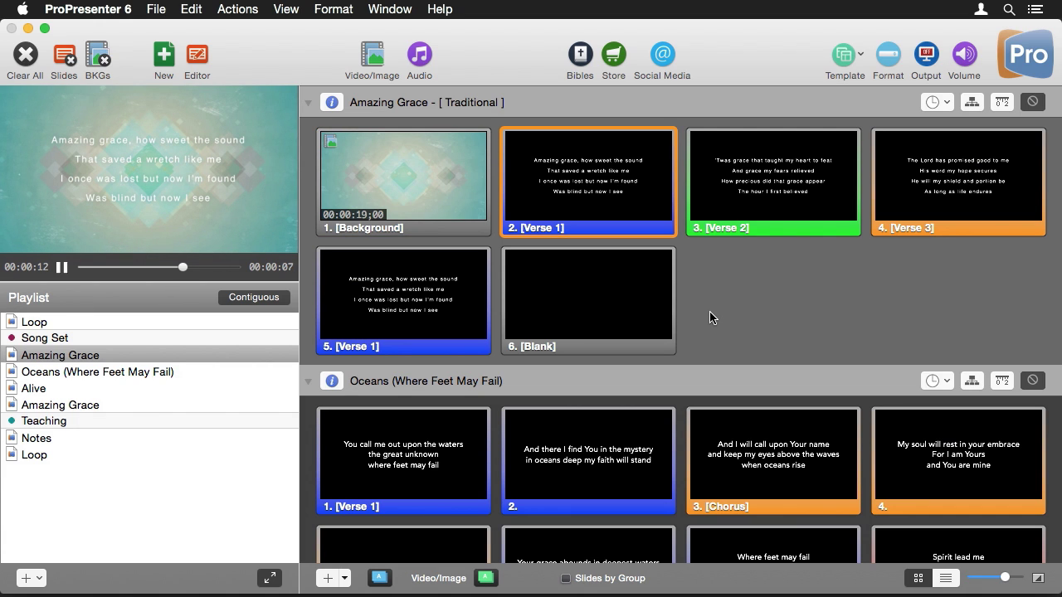
key("Right")
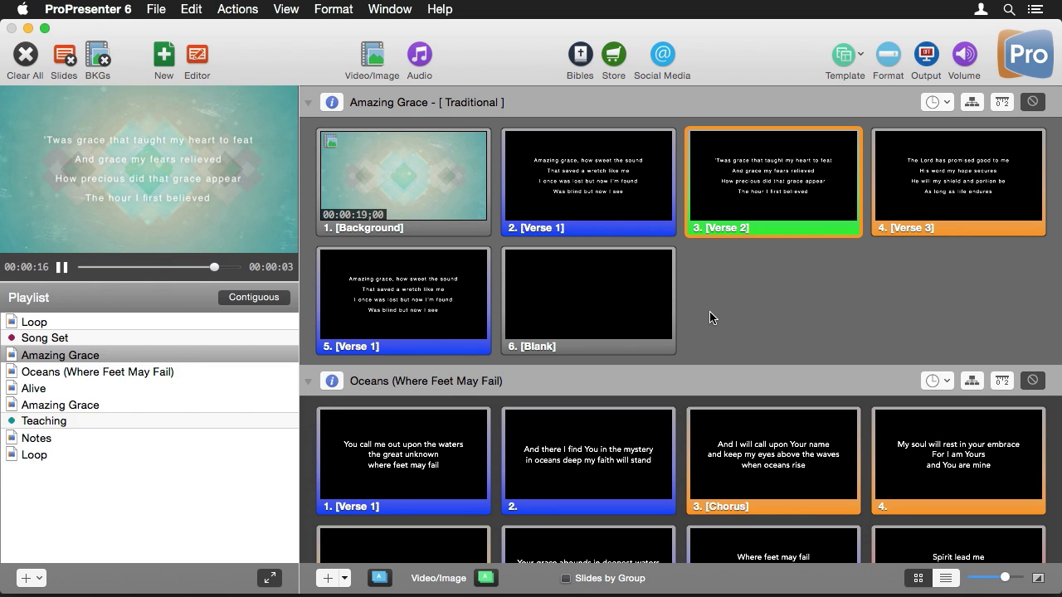
key("Right")
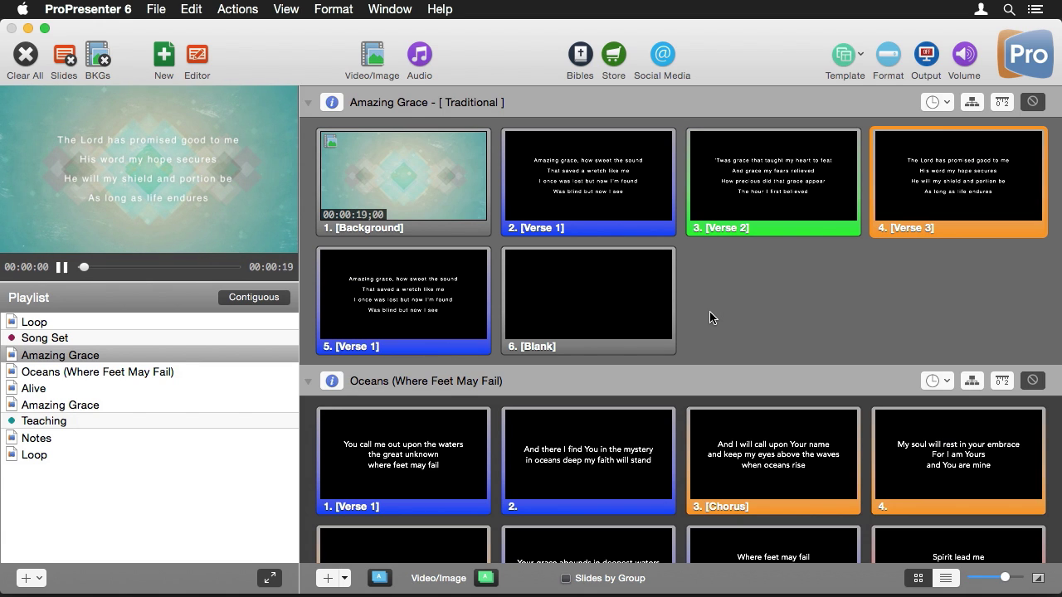
key("Left")
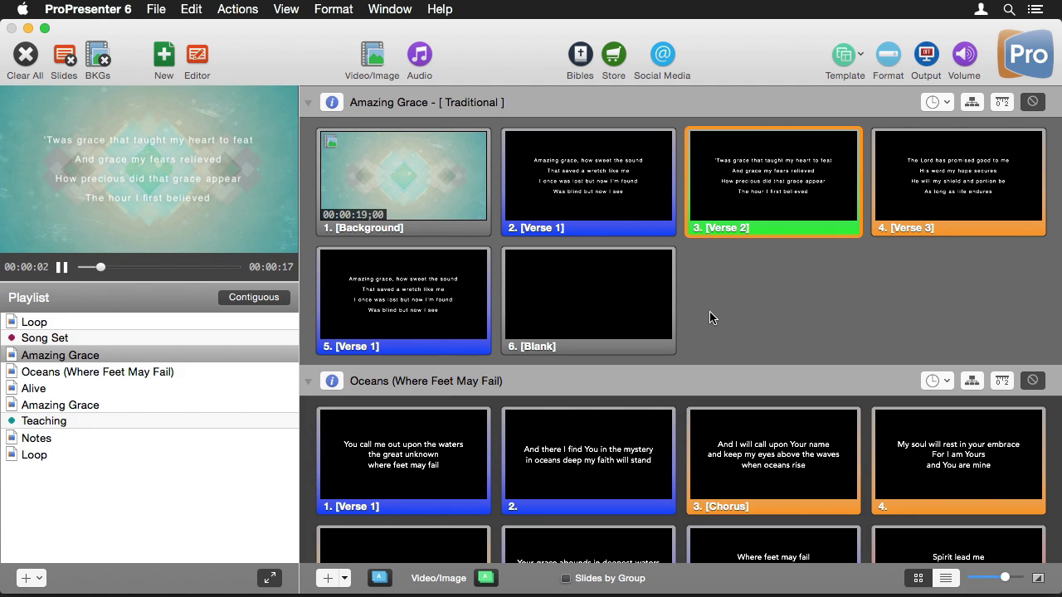
Step: Move the playlist selection down to Oceans (Where Feet May Fail) and back up to the first Amazing Grace
key("Down")
key("Down")
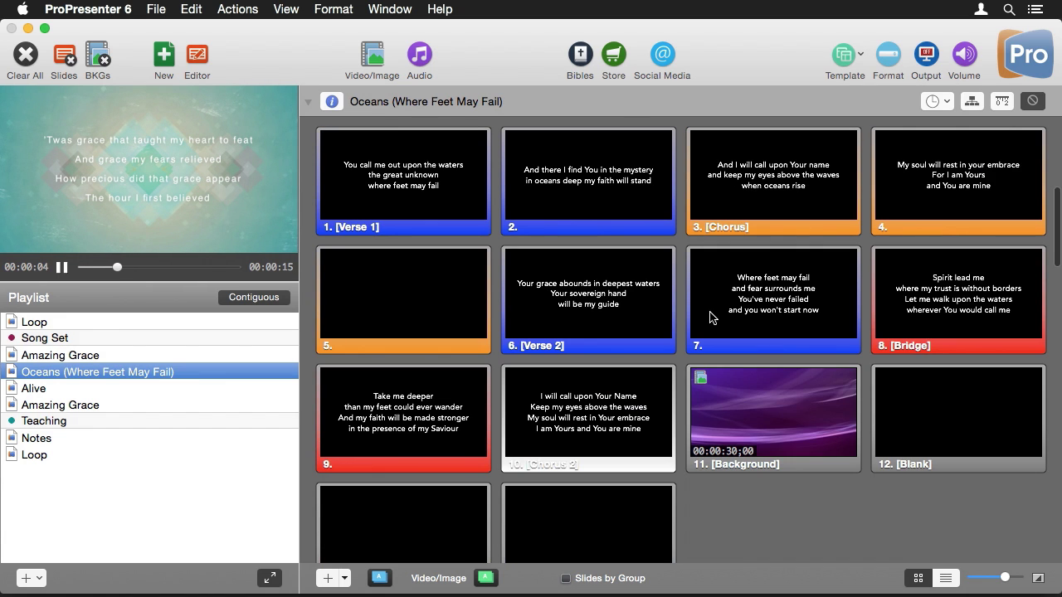
key("Up")
key("Up")
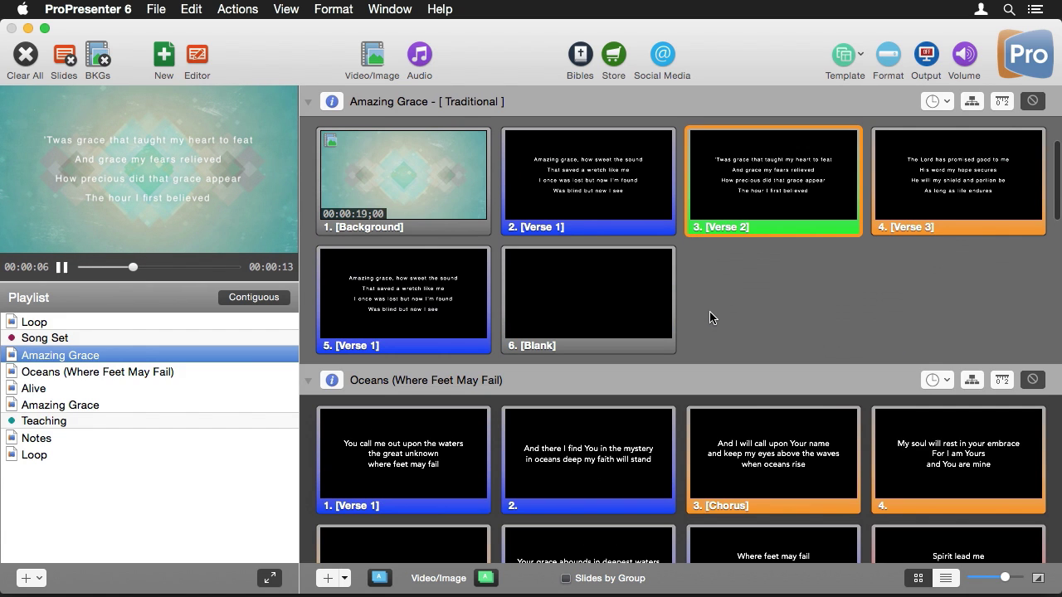
Step: Show the first Verse 1 slide of Oceans (Where Feet May Fail) live, and clear everything from the output
key("Down")
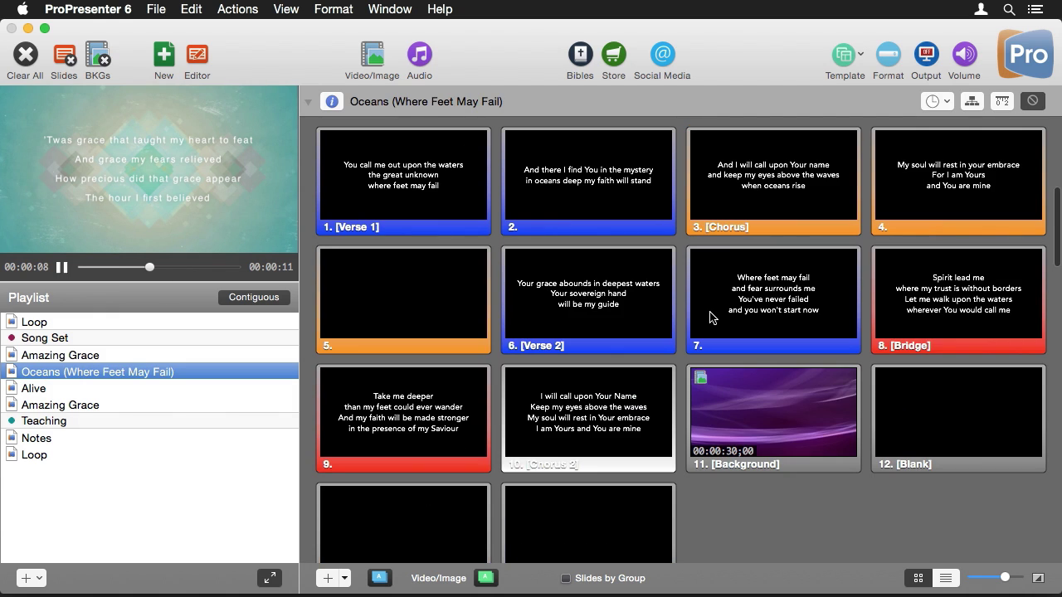
key("Right")
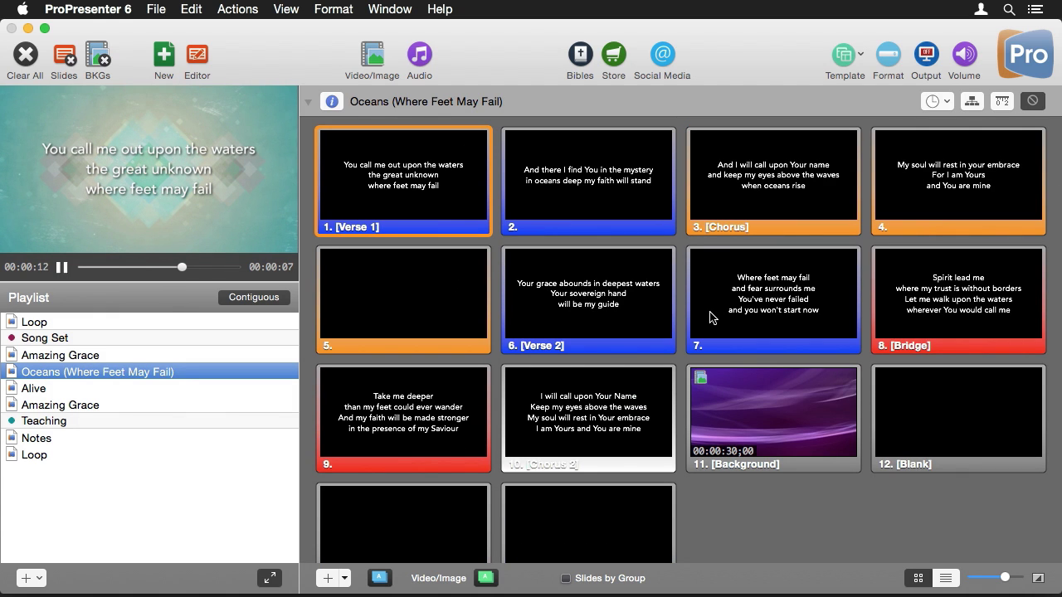
left_click(28, 56)
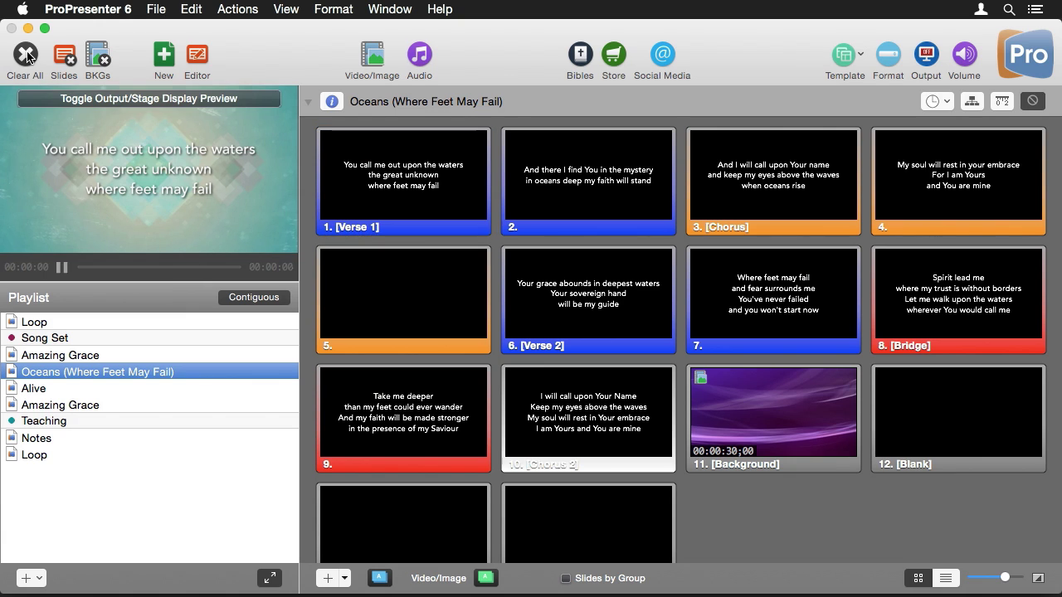
Step: Assign the hot key C to the Chorus slide of the song Alive
left_click(38, 390)
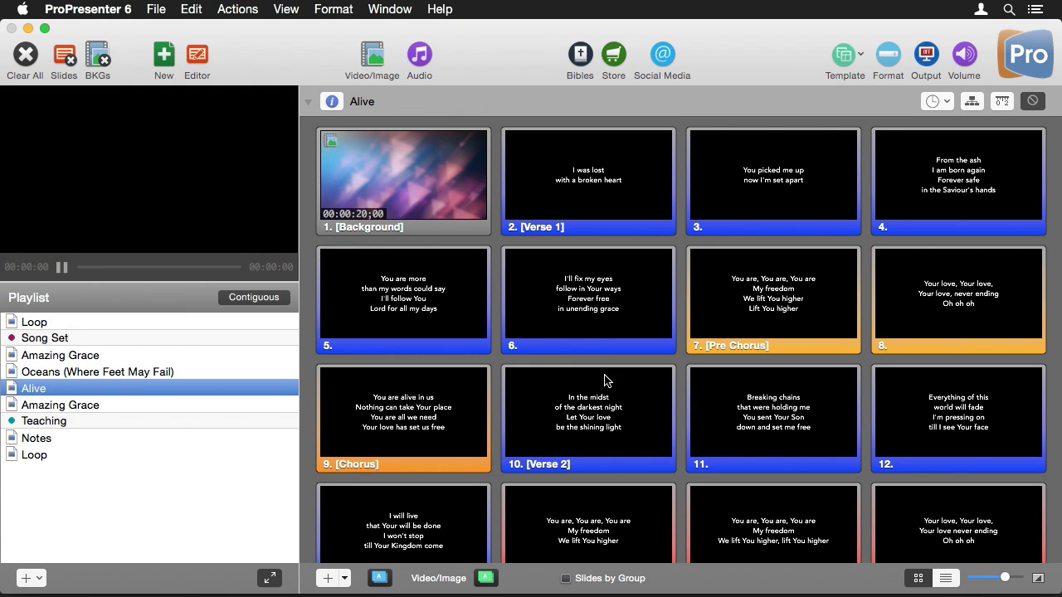
scroll(600, 362, "down", 2)
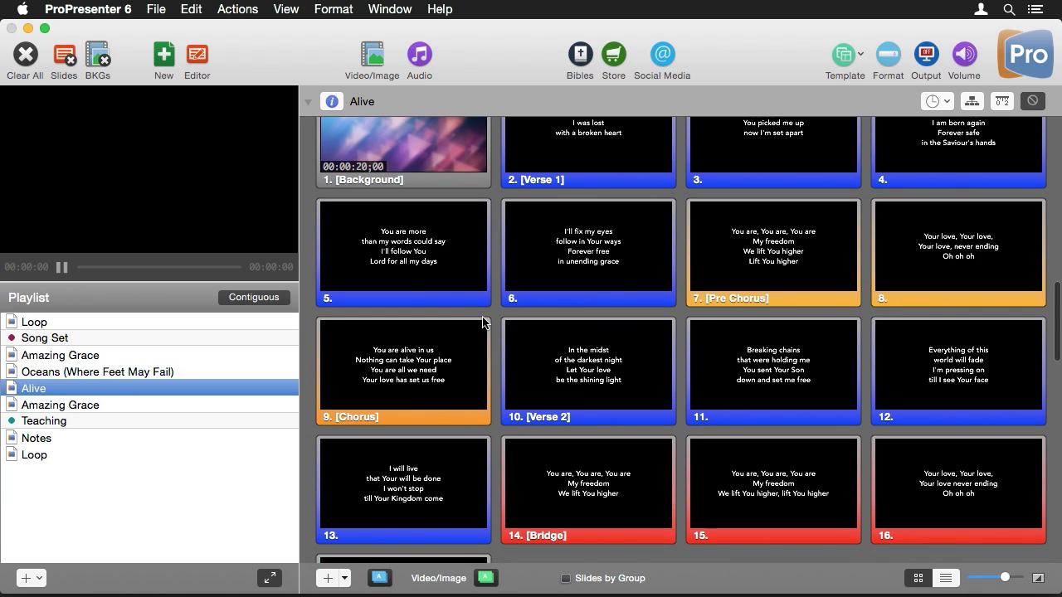
right_click(413, 362)
left_click(439, 350)
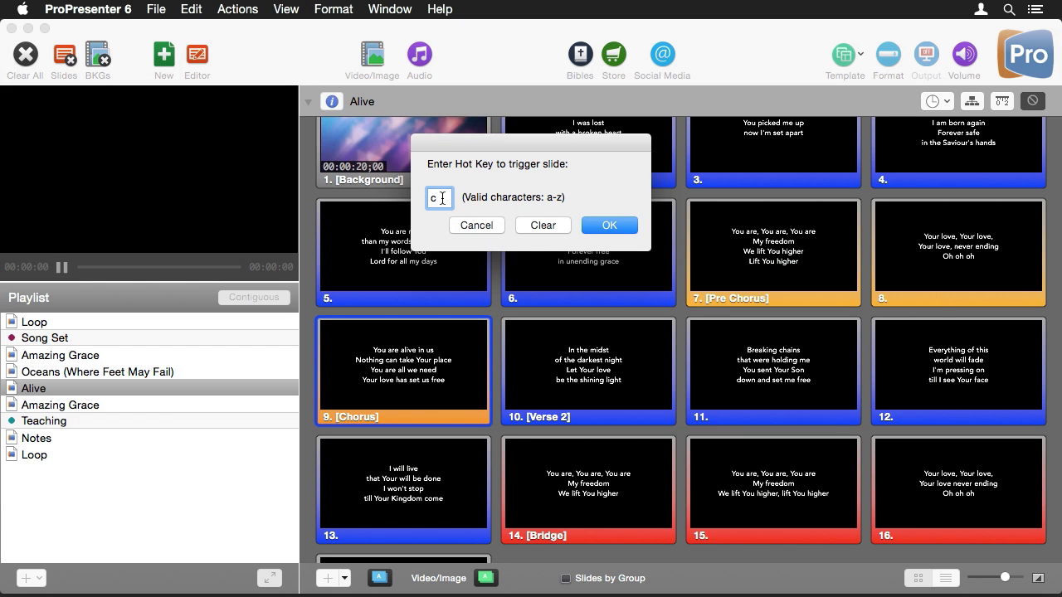
left_click(610, 225)
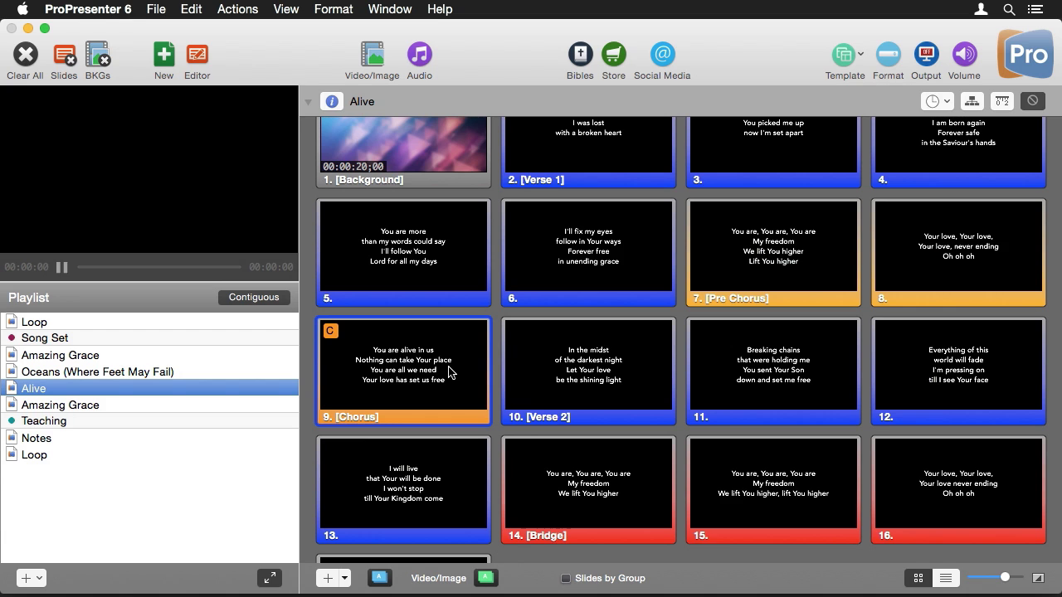
Step: Trigger Alive's Chorus slide live with its hot key C, followed by the Pre Chorus slide
scroll(448, 374, "up", 5)
scroll(447, 373, "down", 3)
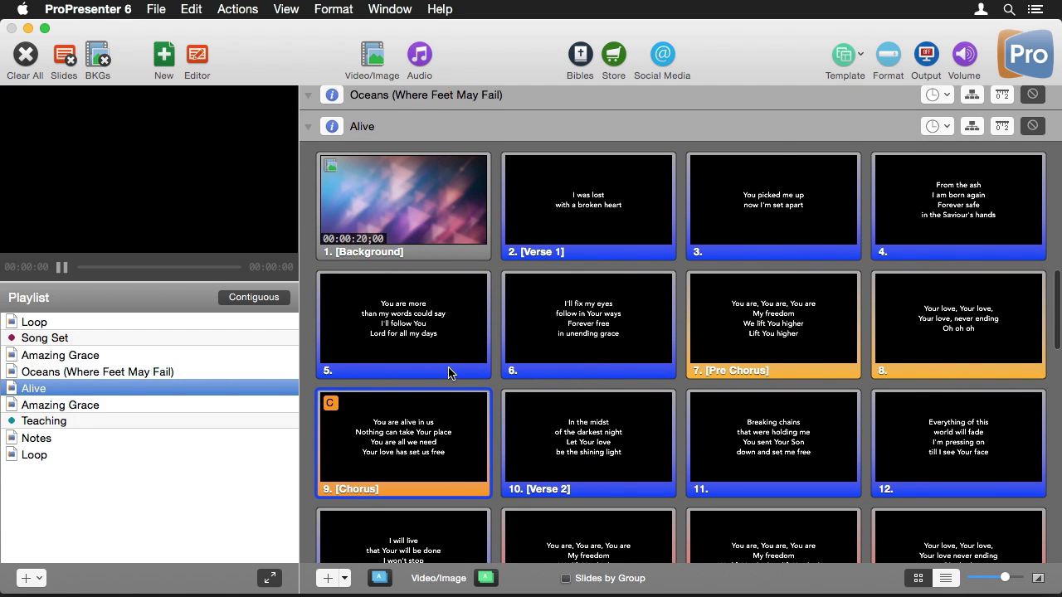
key("c")
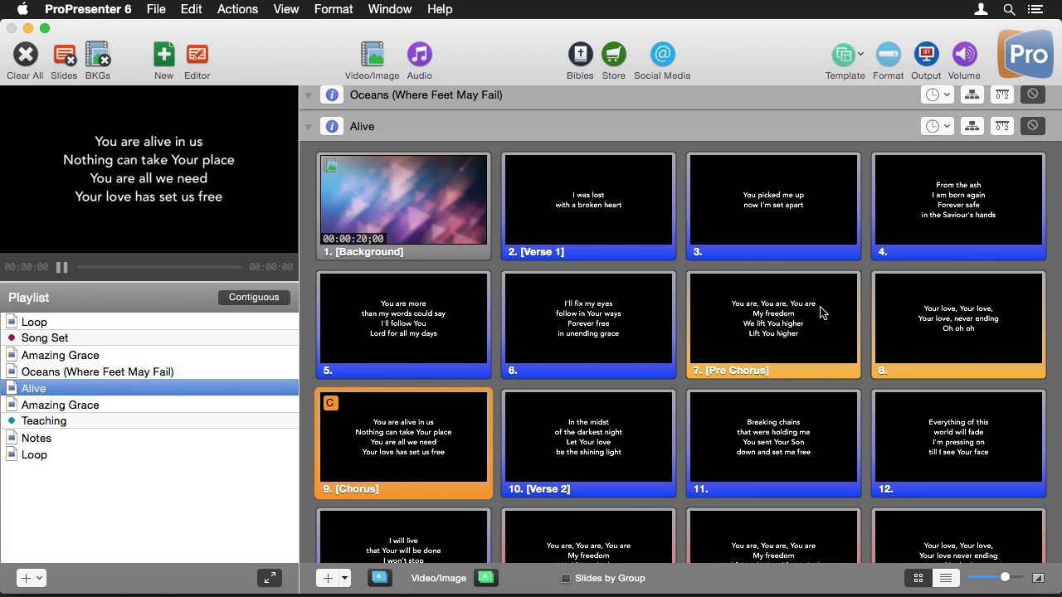
left_click(732, 328)
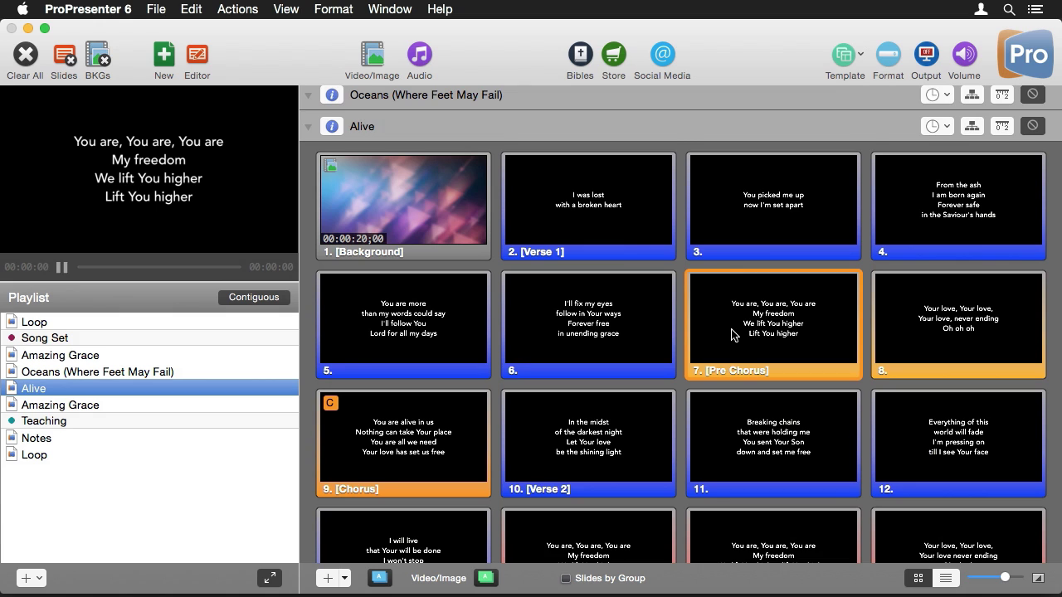
Step: Add the note "quick song, watch timing" to the Alive presentation's information and close the information area
scroll(731, 333, "up", 3)
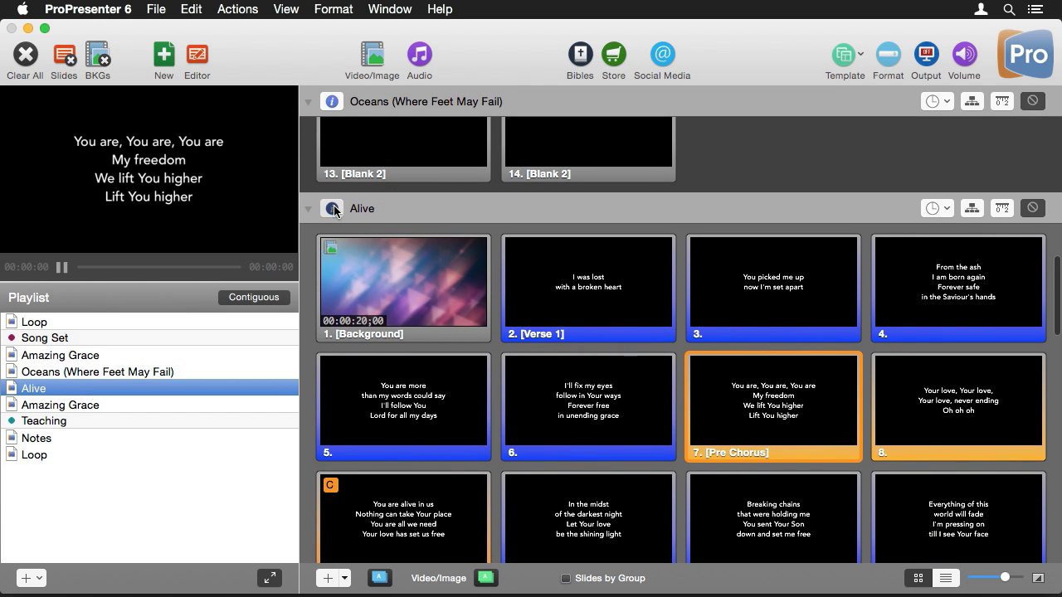
left_click(334, 209)
left_click(385, 326)
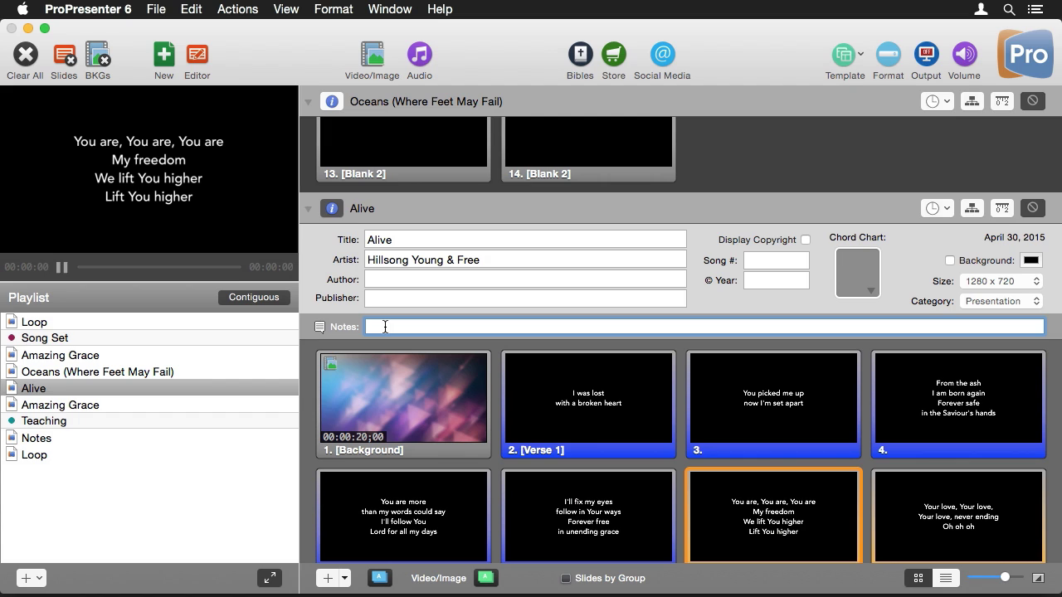
type("quick song, watch timing")
key("Return")
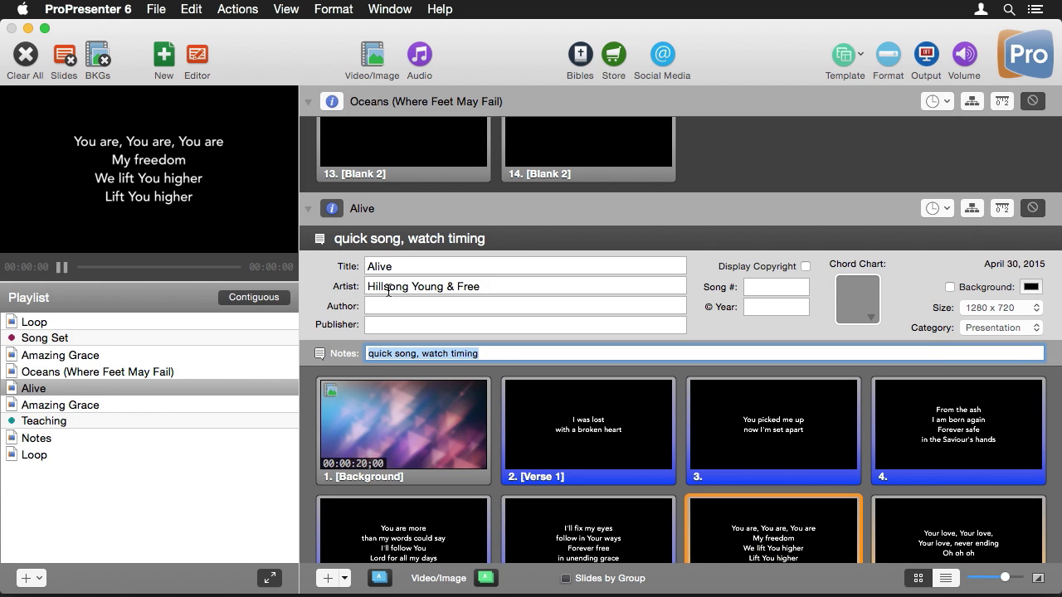
left_click(332, 208)
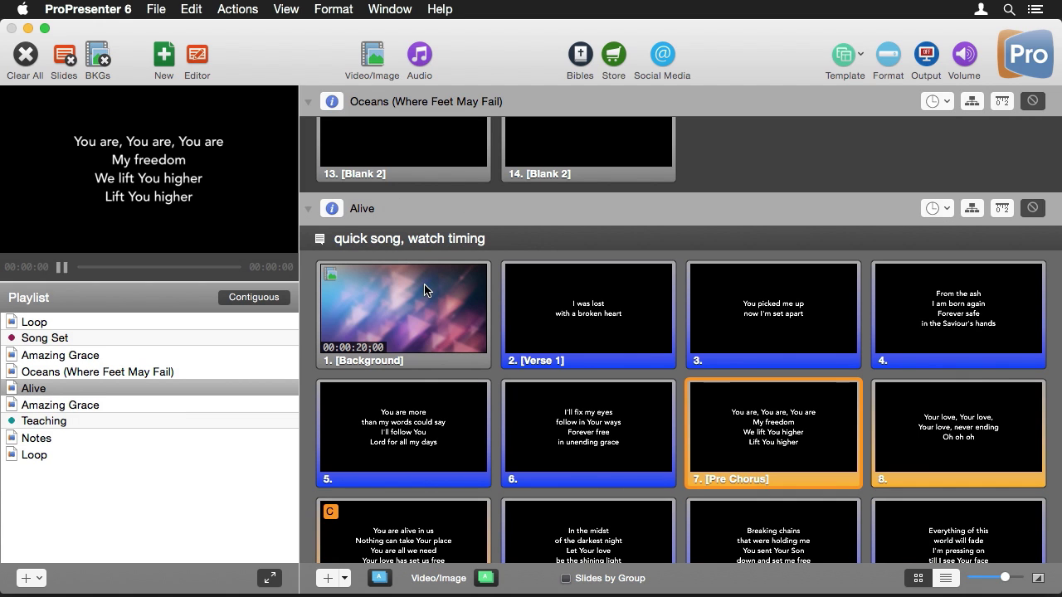
scroll(451, 331, "up", 5)
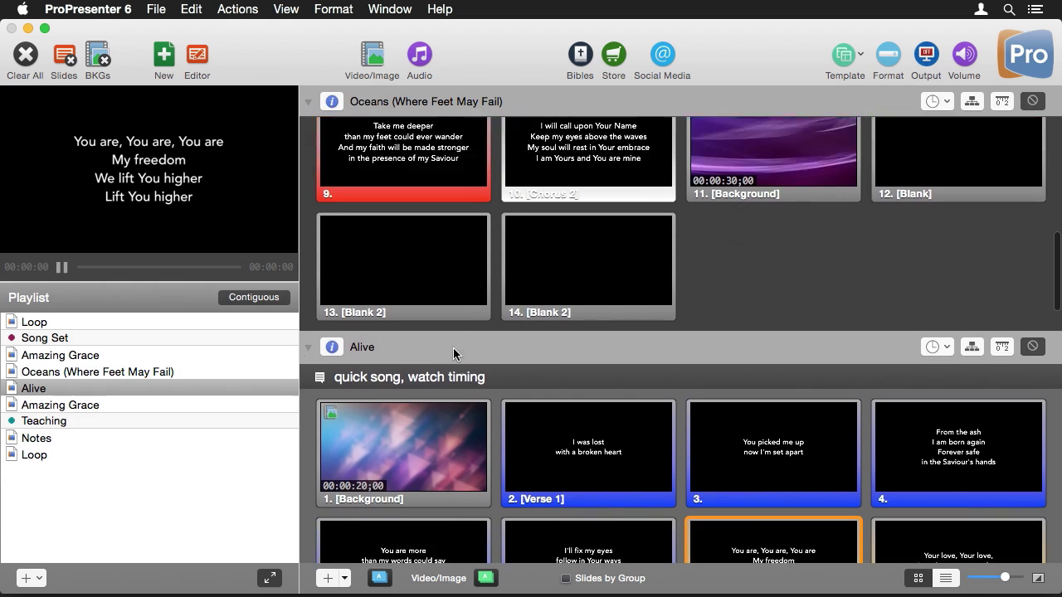
scroll(454, 353, "down", 6)
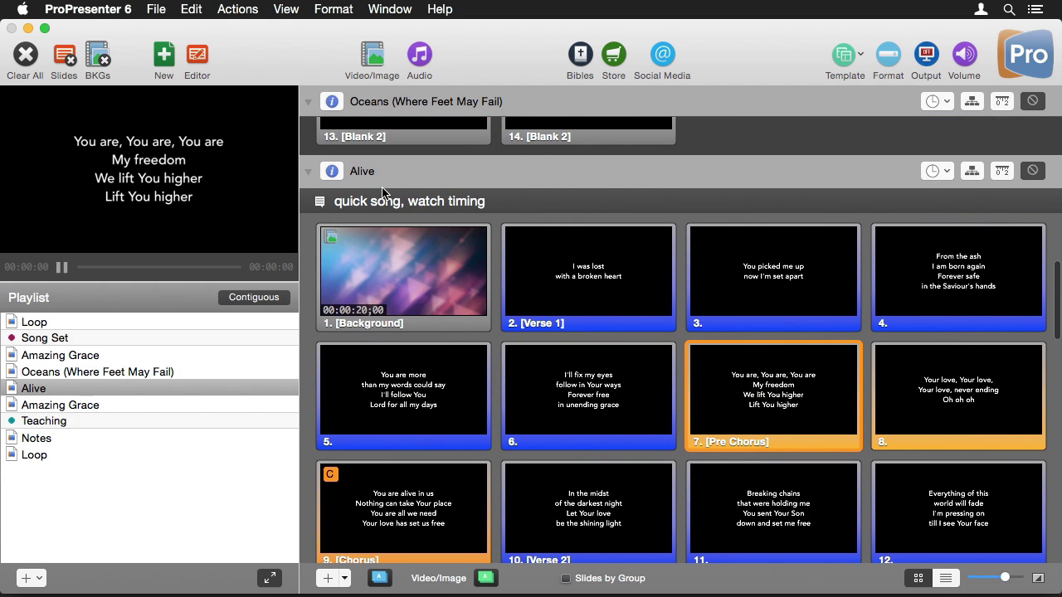